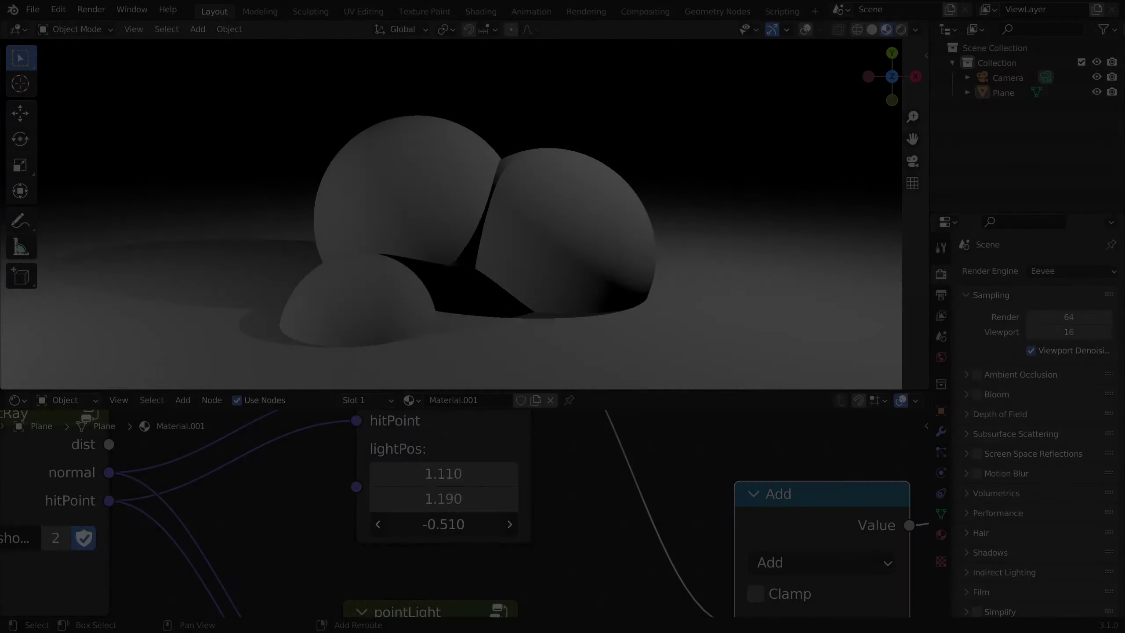
mouse_move(443, 524)
mouse_down()
mouse_move(399, 523)
mouse_move(509, 524)
mouse_move(436, 524)
mouse_up()
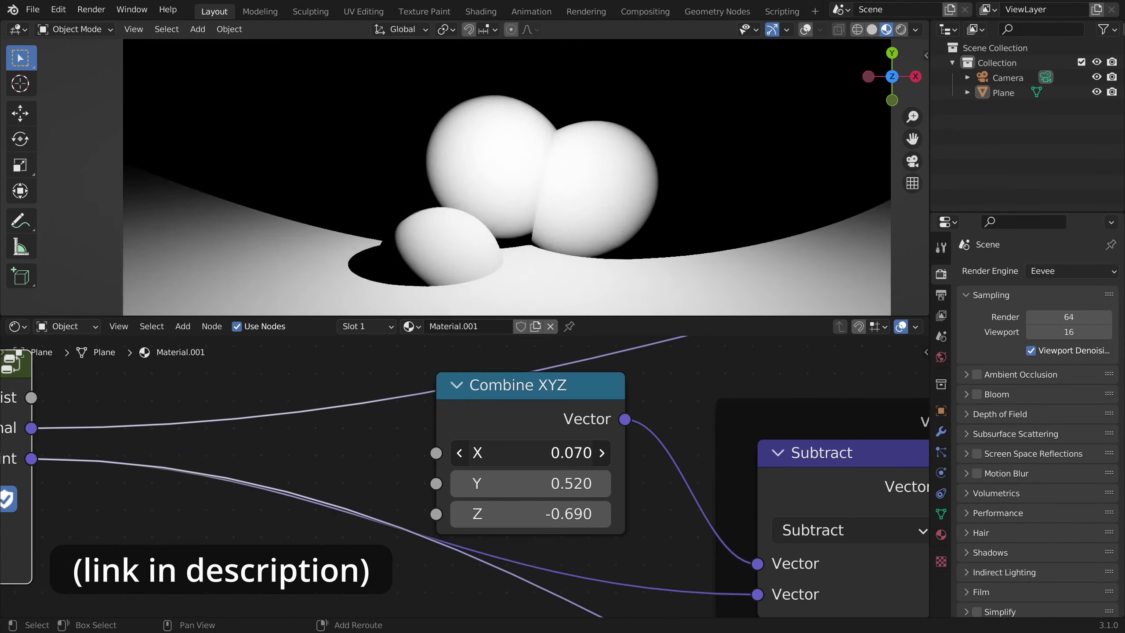
drag(530, 453, 612, 453)
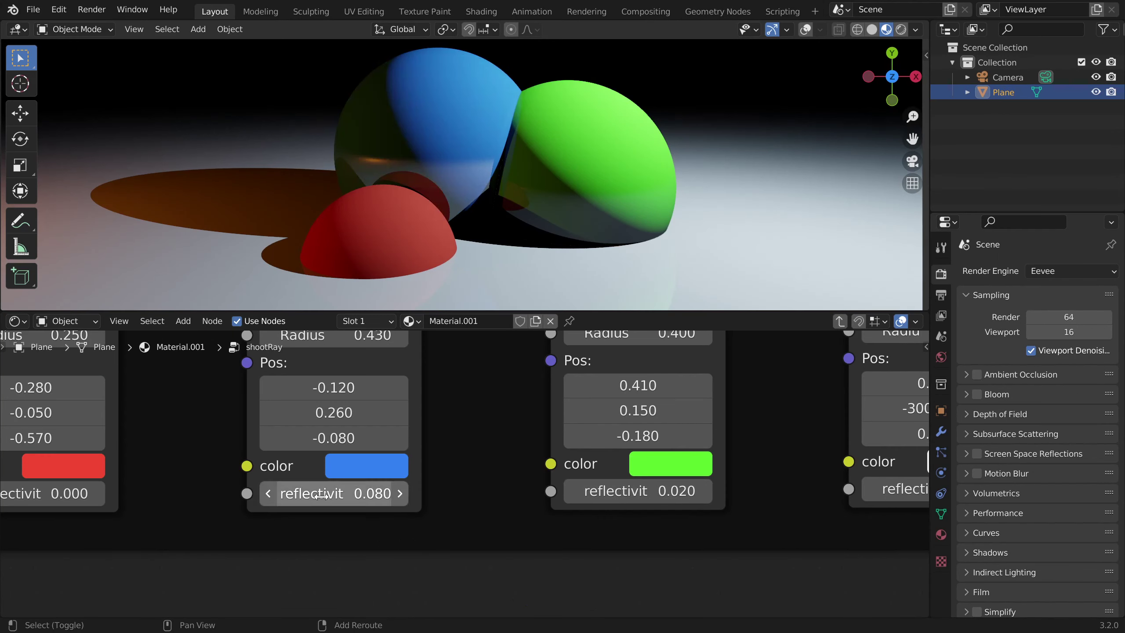
mouse_move(334, 493)
mouse_down()
mouse_move(386, 493)
mouse_move(343, 494)
mouse_up()
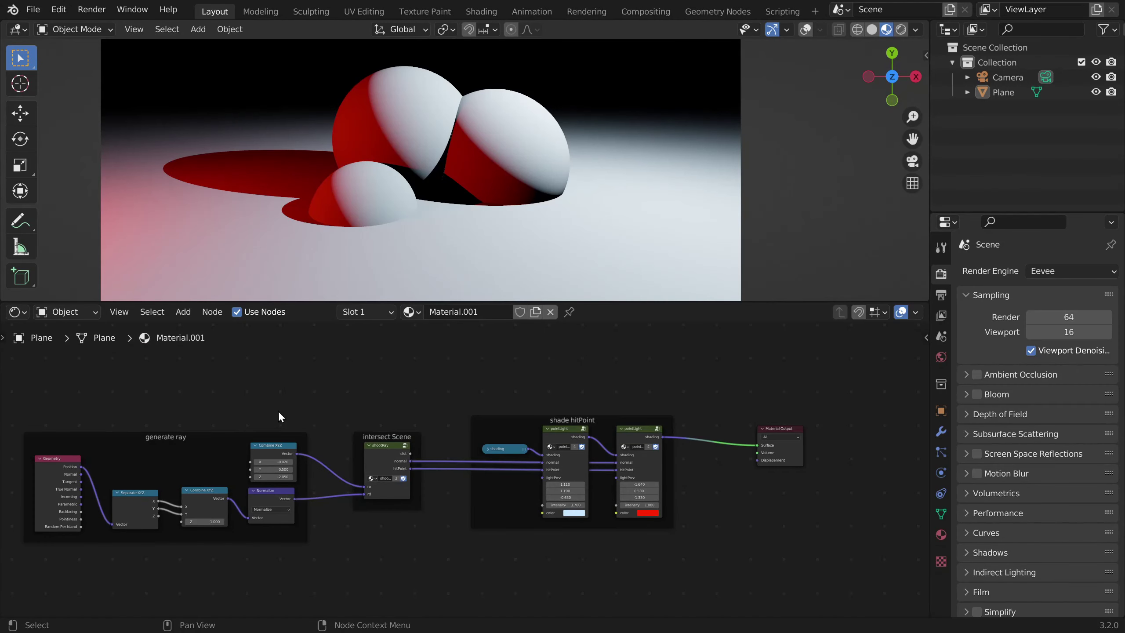
Open the shootRay node group in the intersect Scene frame for editing
middle_drag(278, 411, 407, 387)
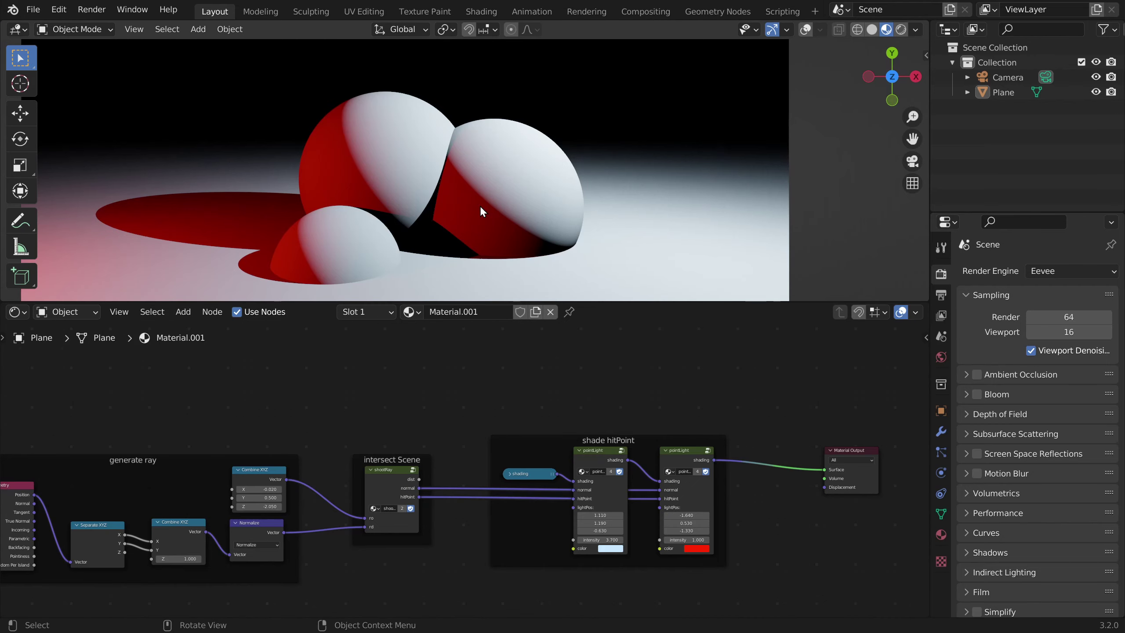
scroll(428, 426, up, 4)
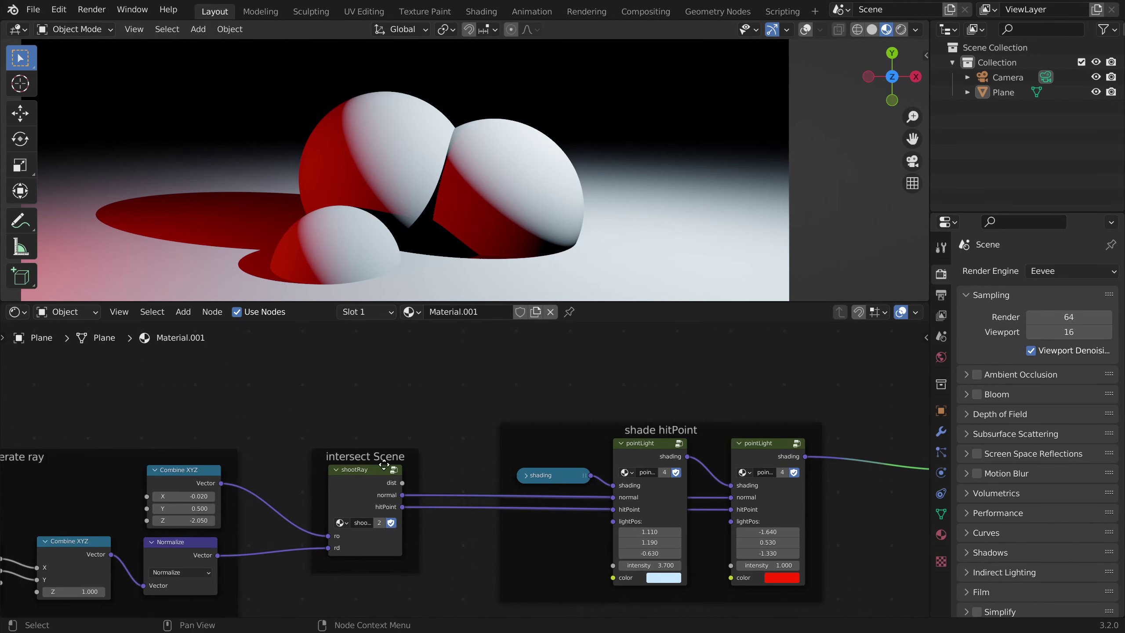
click(425, 444)
key(Tab)
scroll(480, 423, down, 3)
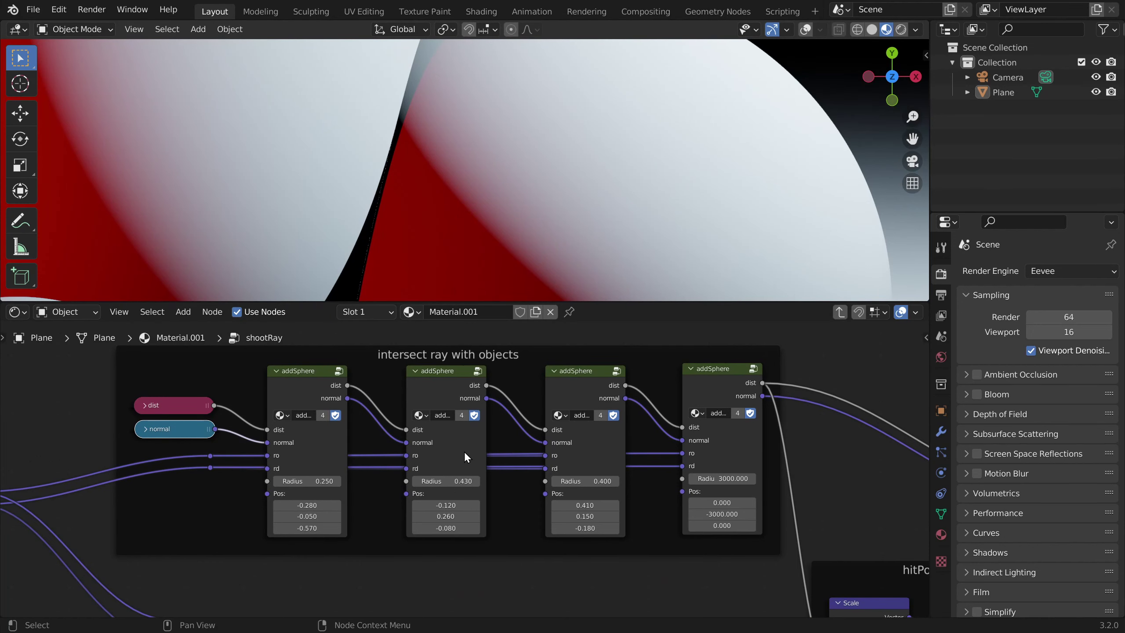
scroll(470, 163, down, 7)
Open the first addSphere group and add two new group inputs after Pos
click(478, 405)
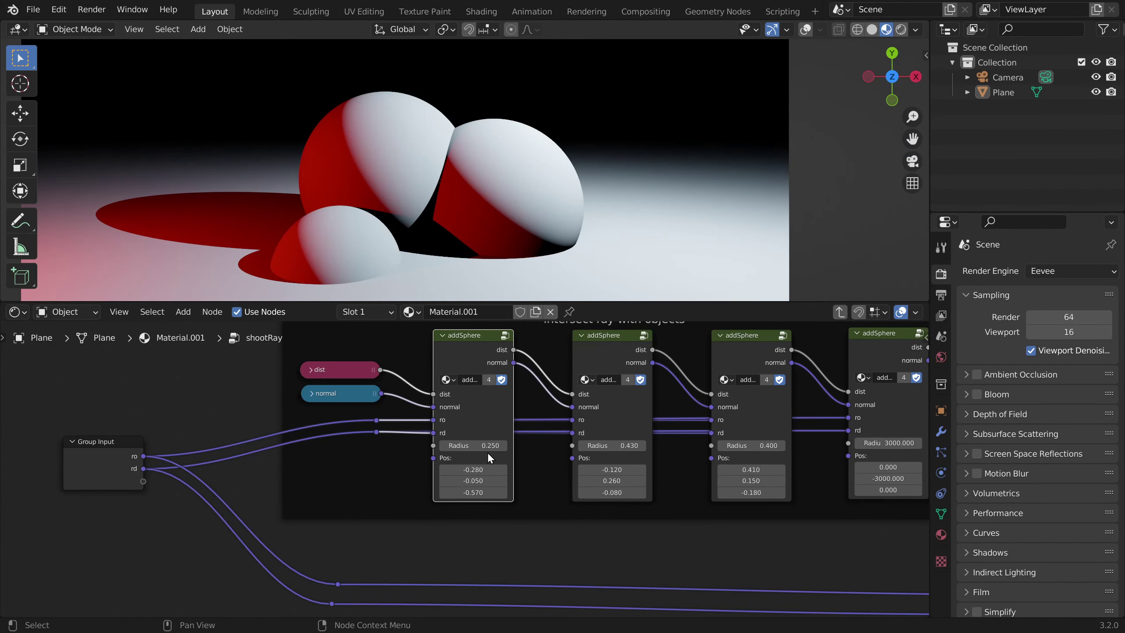
key(Tab)
key(n)
click(823, 387)
scroll(823, 401, down, 1)
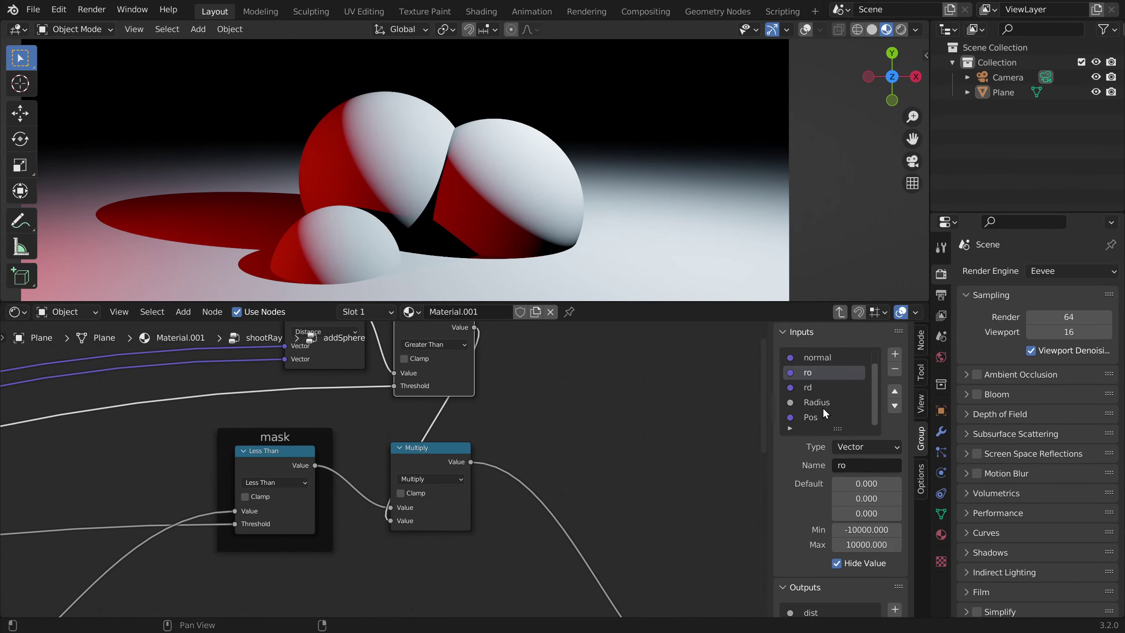
click(819, 412)
click(895, 354)
click(895, 354)
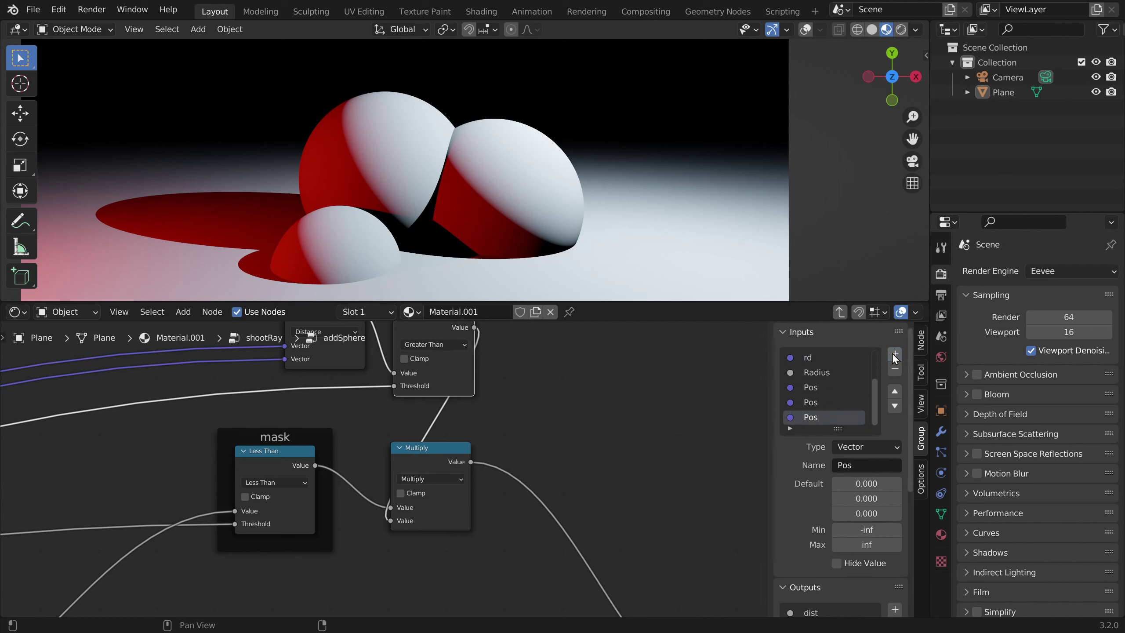
Change the first new input after Pos to type Color and name it color
click(845, 401)
click(862, 445)
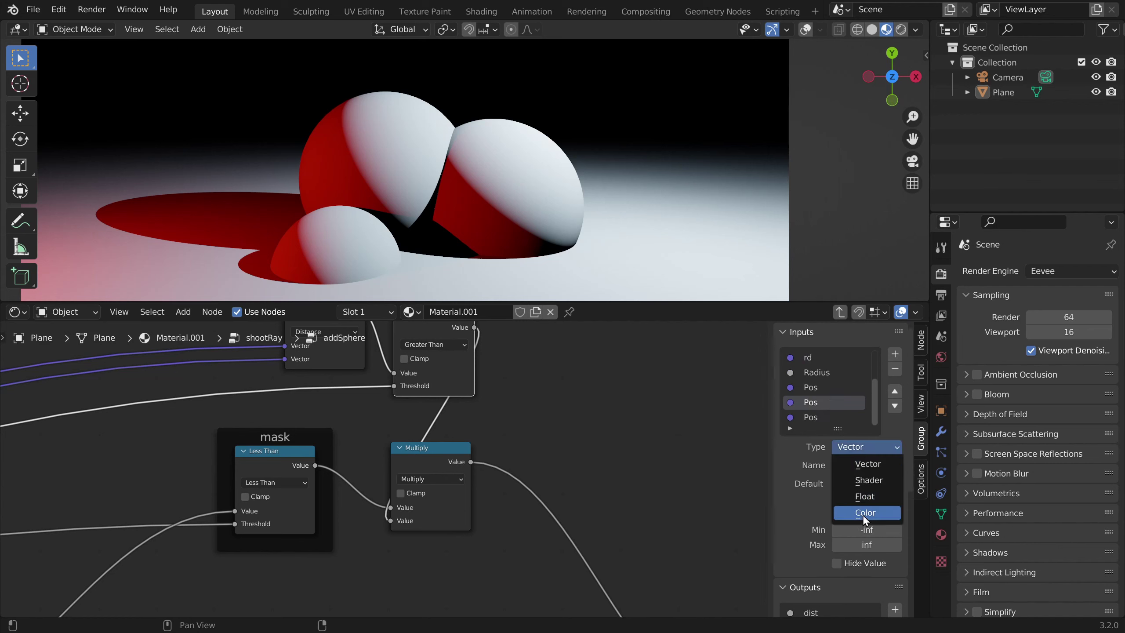
click(865, 512)
click(868, 465)
text(color)
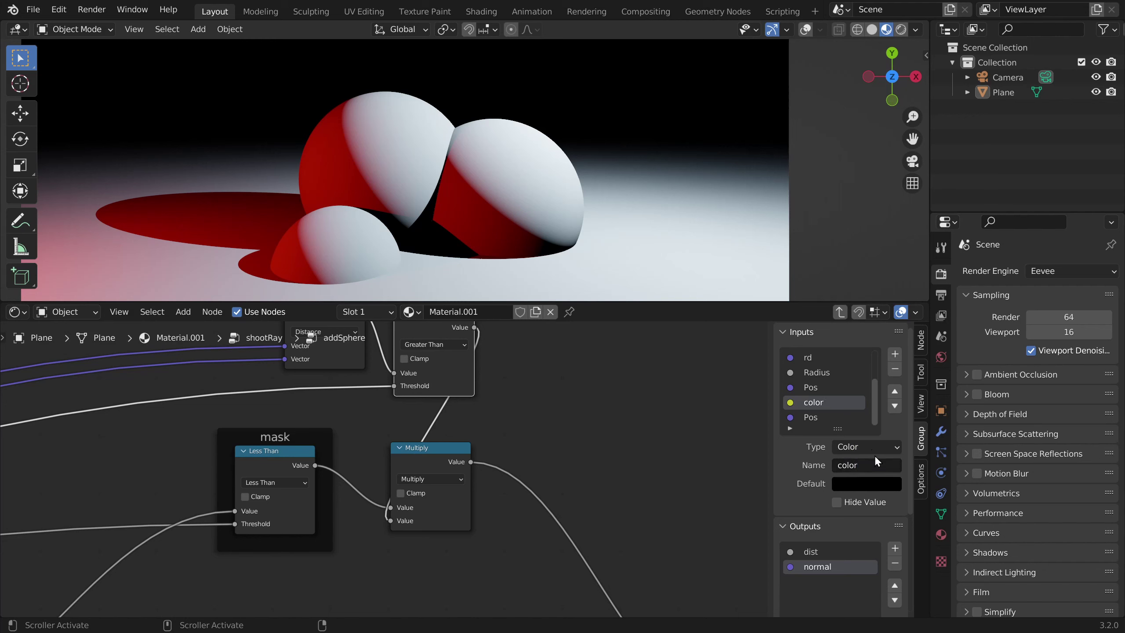
Change the second new input after Pos to type Float and name it reflectivity
click(849, 418)
click(862, 444)
click(861, 496)
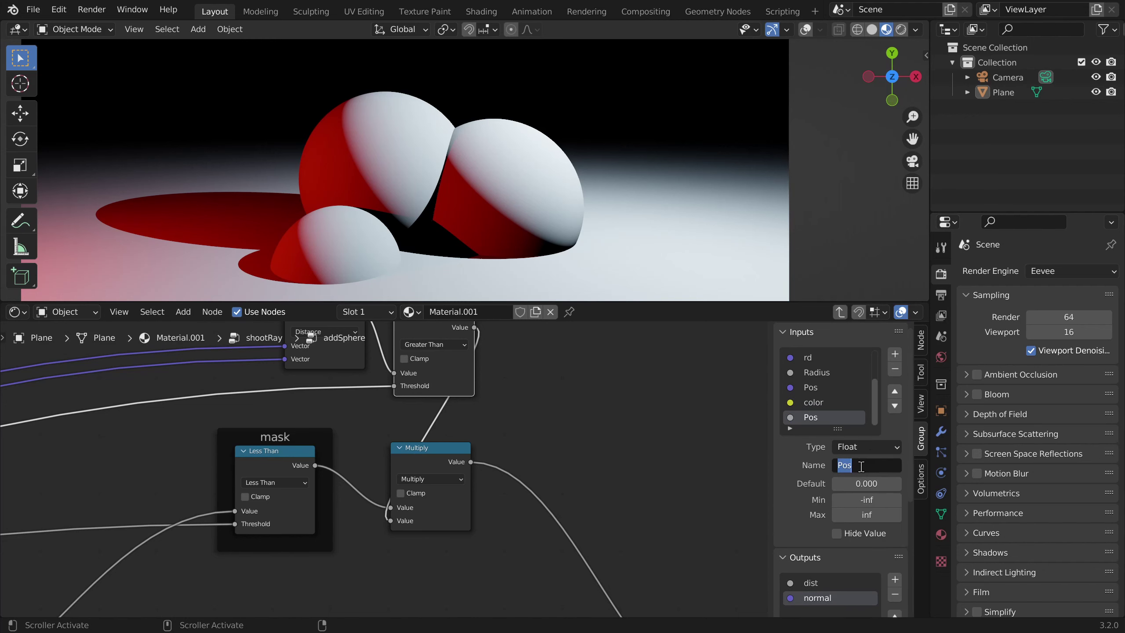
text(reflecti)
Set the color input's default to a white with HSV value 0.9
click(813, 402)
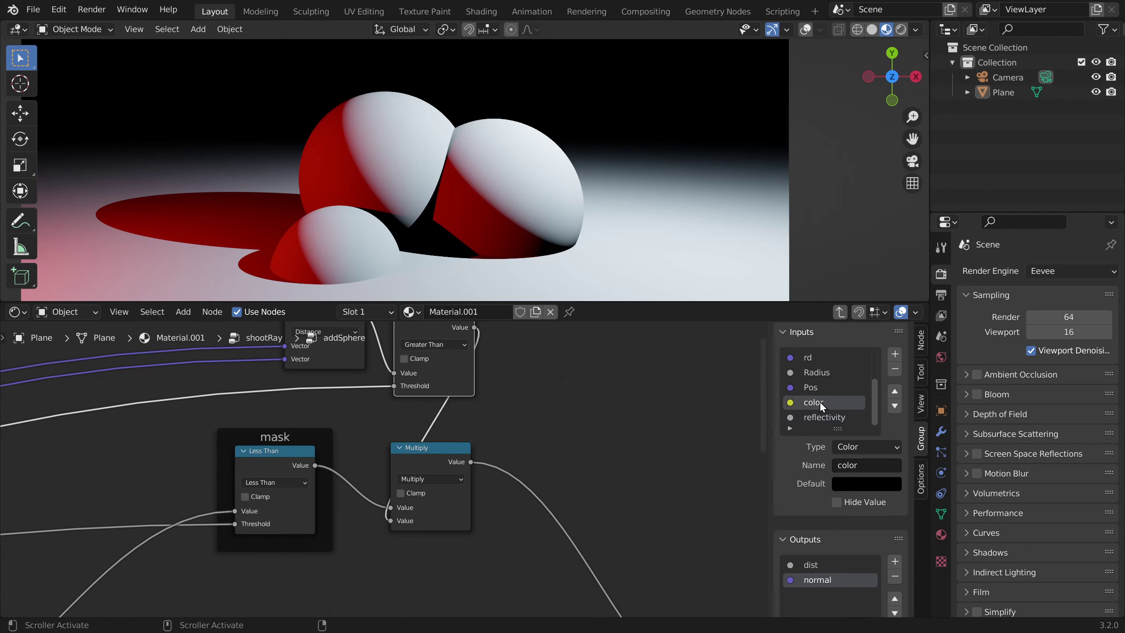
click(867, 483)
drag(958, 362, 960, 270)
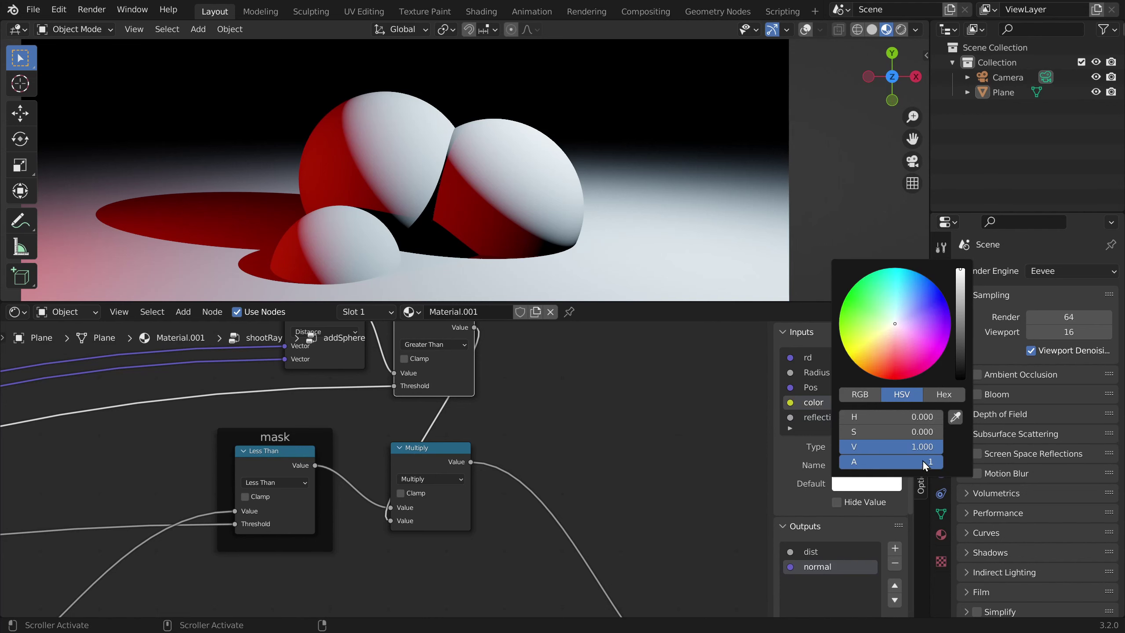
click(922, 447)
text(.9)
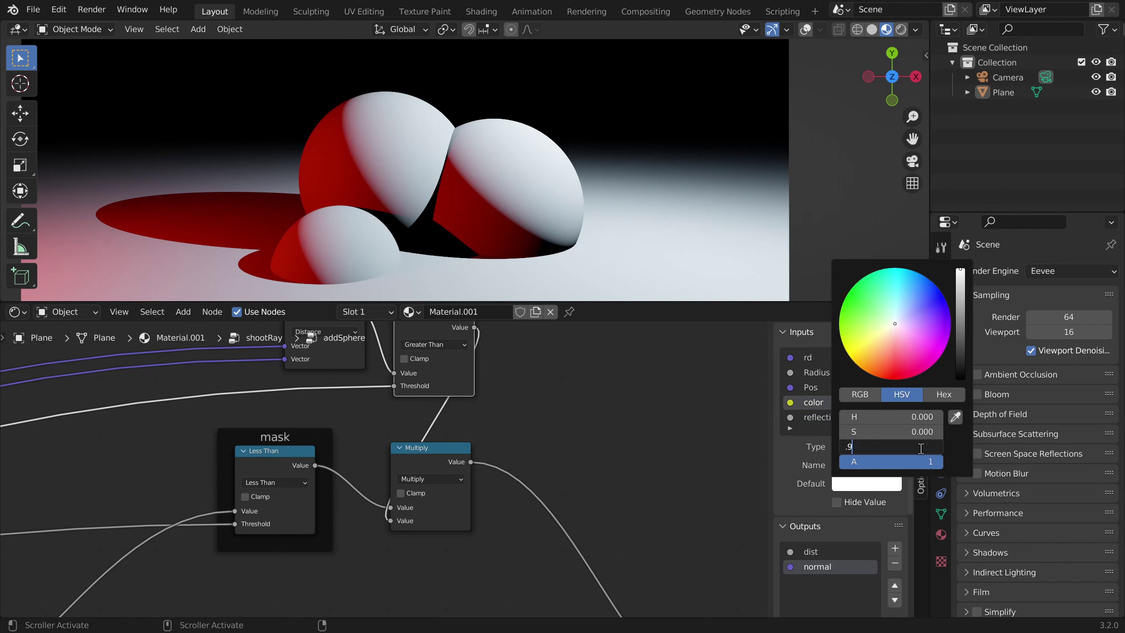
key(Return)
Limit the reflectivity input to a minimum of 0 and a maximum of 1
click(825, 417)
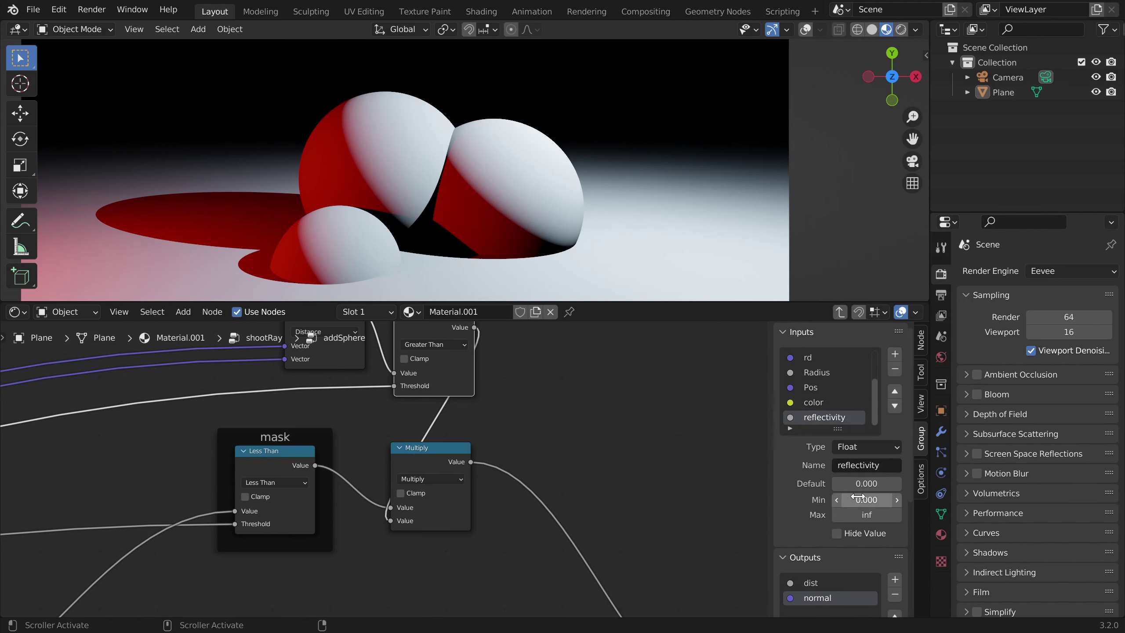
click(862, 515)
text(1)
key(Return)
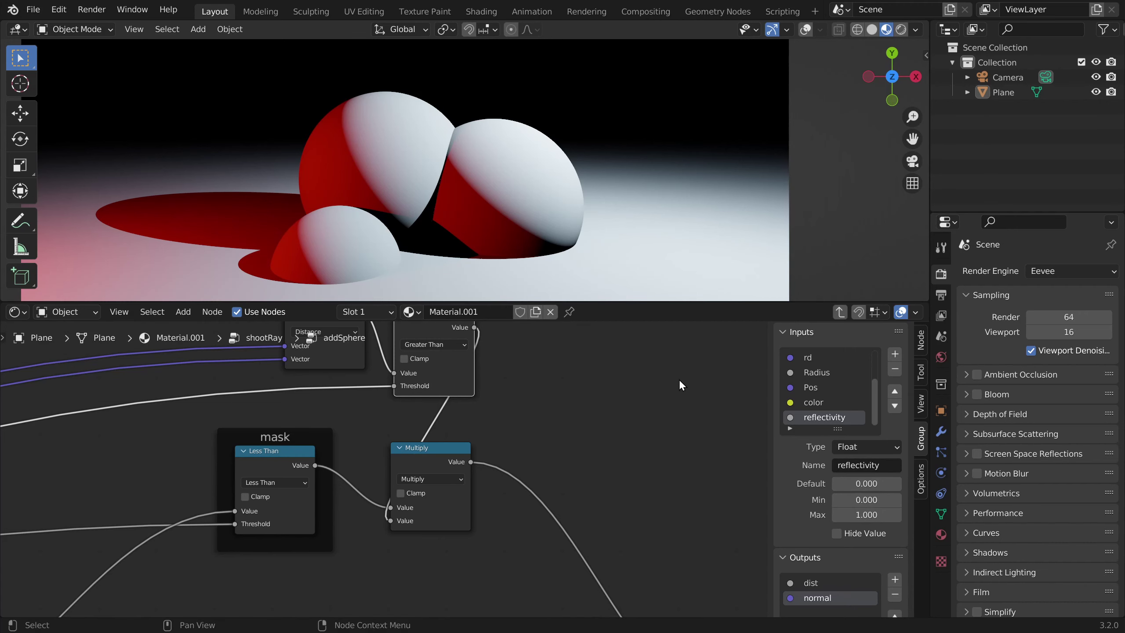
Return to the shootRay group and set the first addSphere node's color to near-white
key(Tab)
key(n)
middle_drag(444, 375, 357, 411)
scroll(357, 412, up, 1)
middle_drag(483, 532, 453, 487)
click(380, 512)
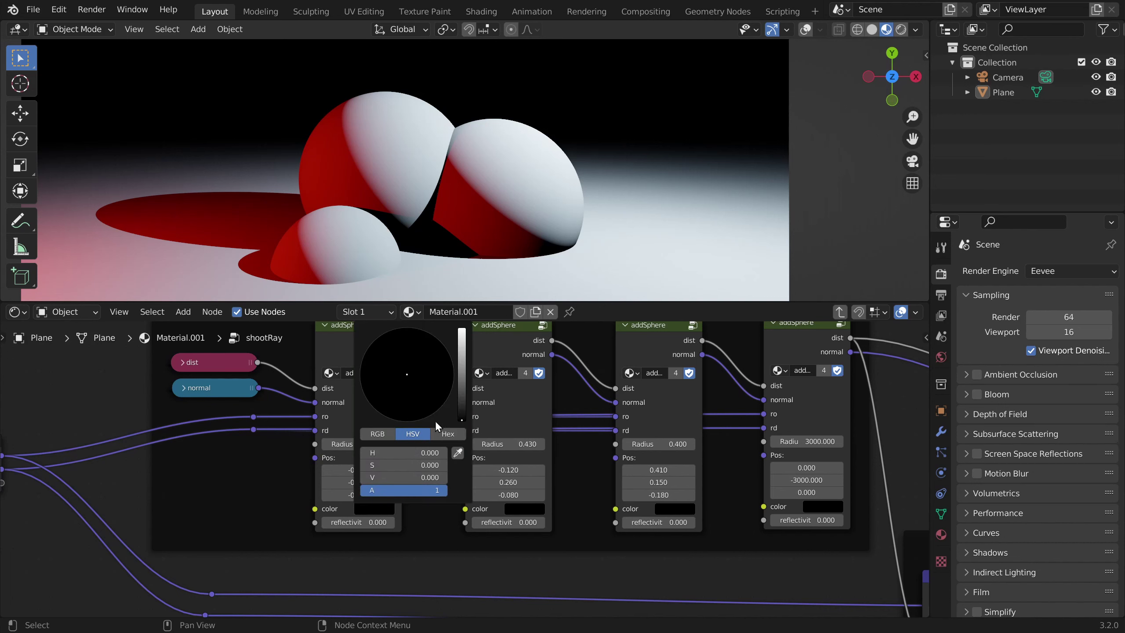
click(420, 477)
text(1)
key(Return)
Set the color of the other three addSphere nodes to near-white by raising their HSV value
click(535, 509)
click(589, 477)
text(1)
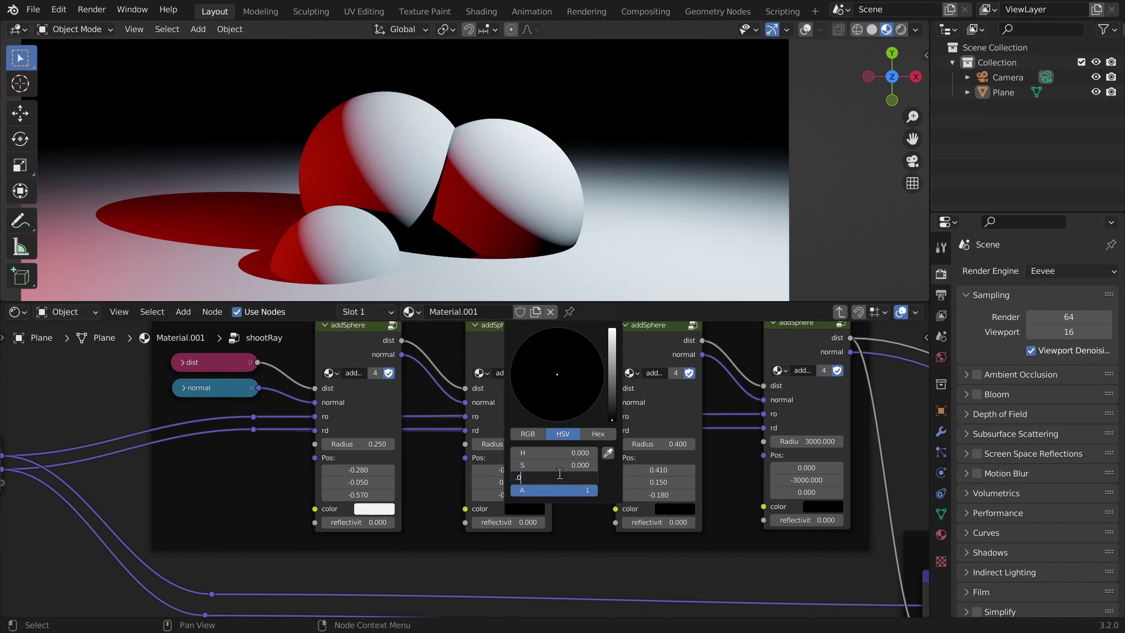
key(Return)
click(682, 509)
click(727, 477)
text(1)
key(Return)
click(822, 506)
click(868, 475)
text(1)
key(Return)
Move the dist and normal starting nodes upward in the intersect ray with objects frame to make room beneath them
middle_drag(157, 458, 138, 467)
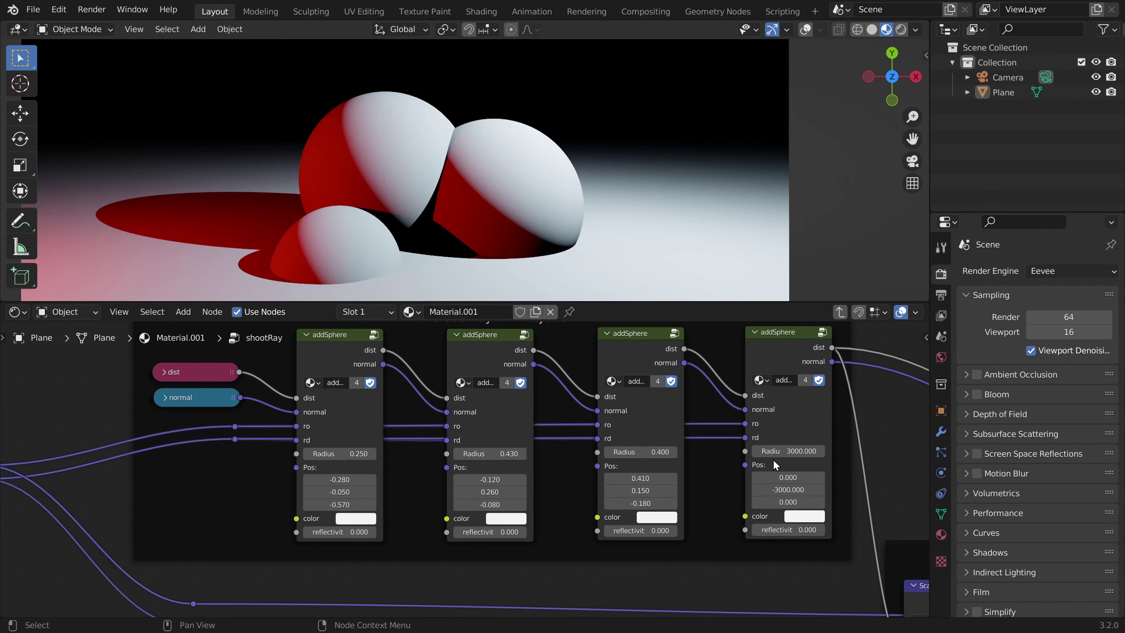
middle_drag(786, 433, 696, 460)
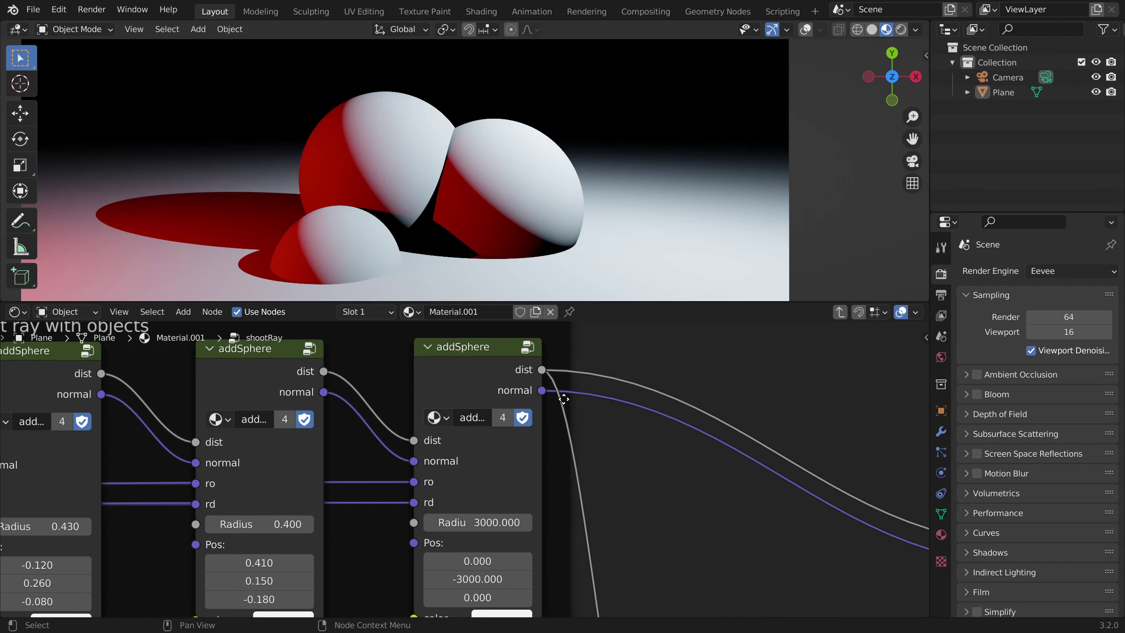
middle_drag(562, 398, 563, 400)
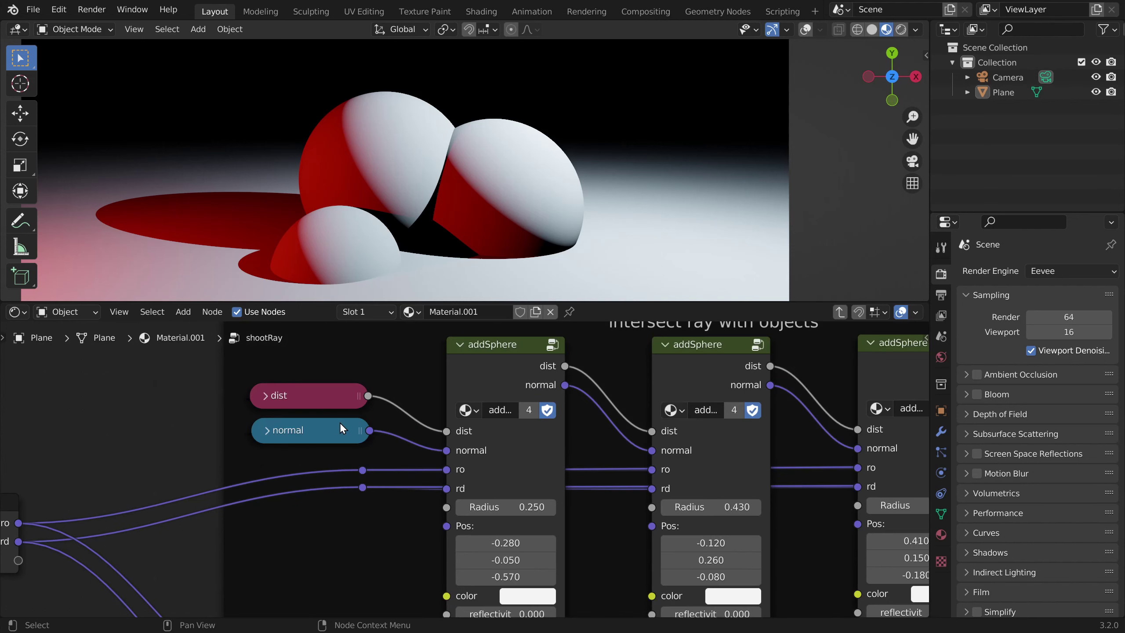
scroll(474, 419, down, 5)
middle_drag(519, 411, 477, 415)
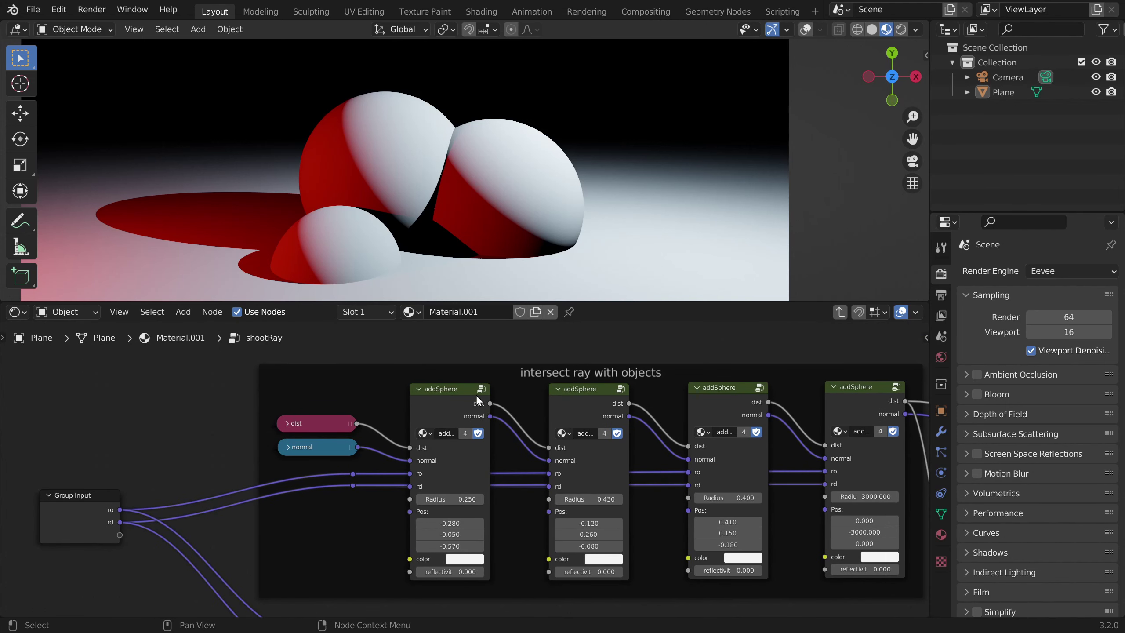
click(481, 443)
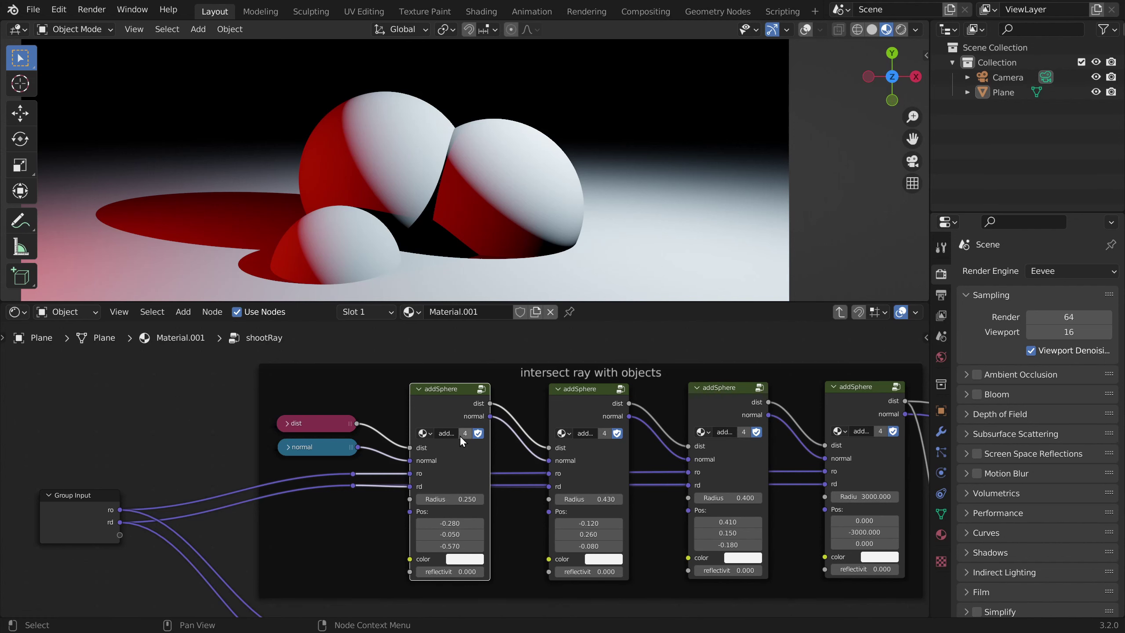
scroll(321, 399, up, 2)
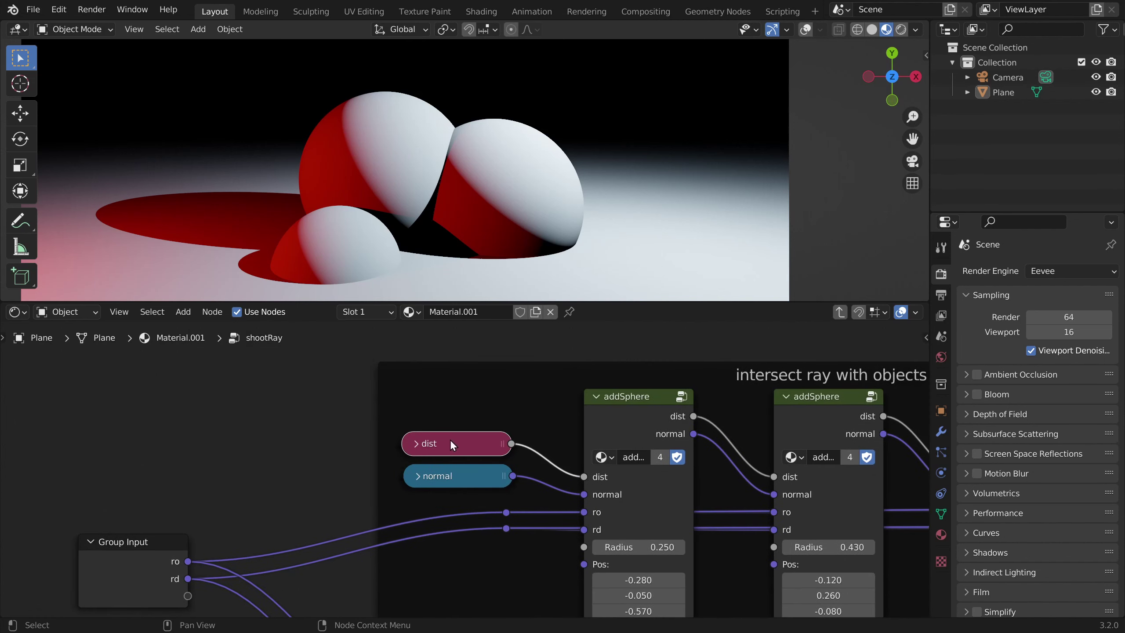
drag(477, 468, 479, 404)
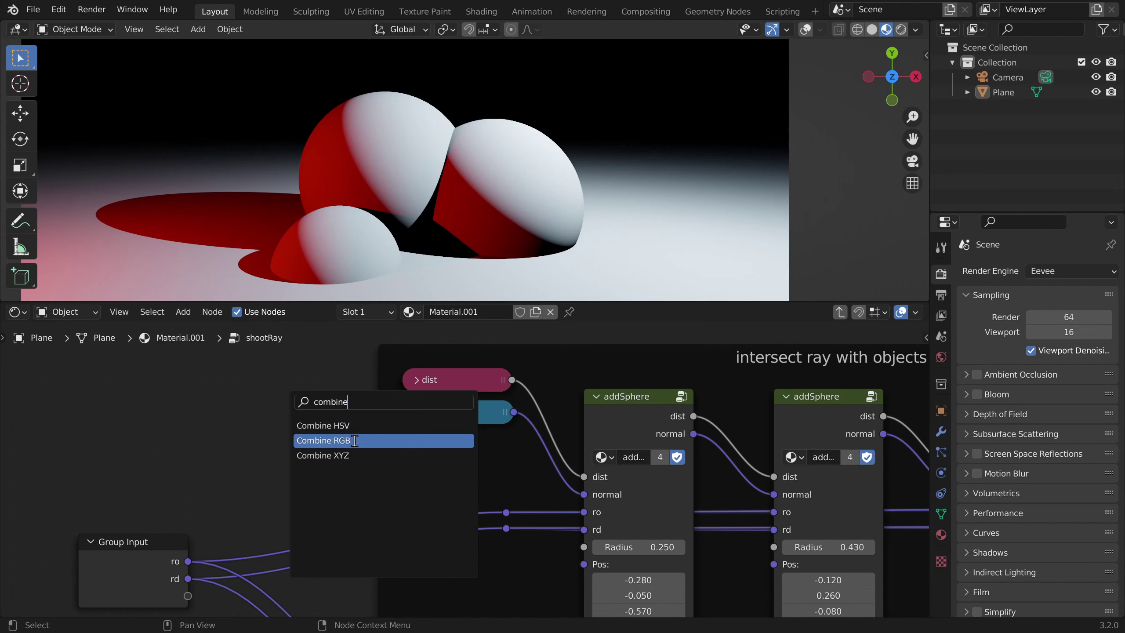
Add a Combine RGB node beside the starting nodes and label it color
click(355, 440)
click(300, 404)
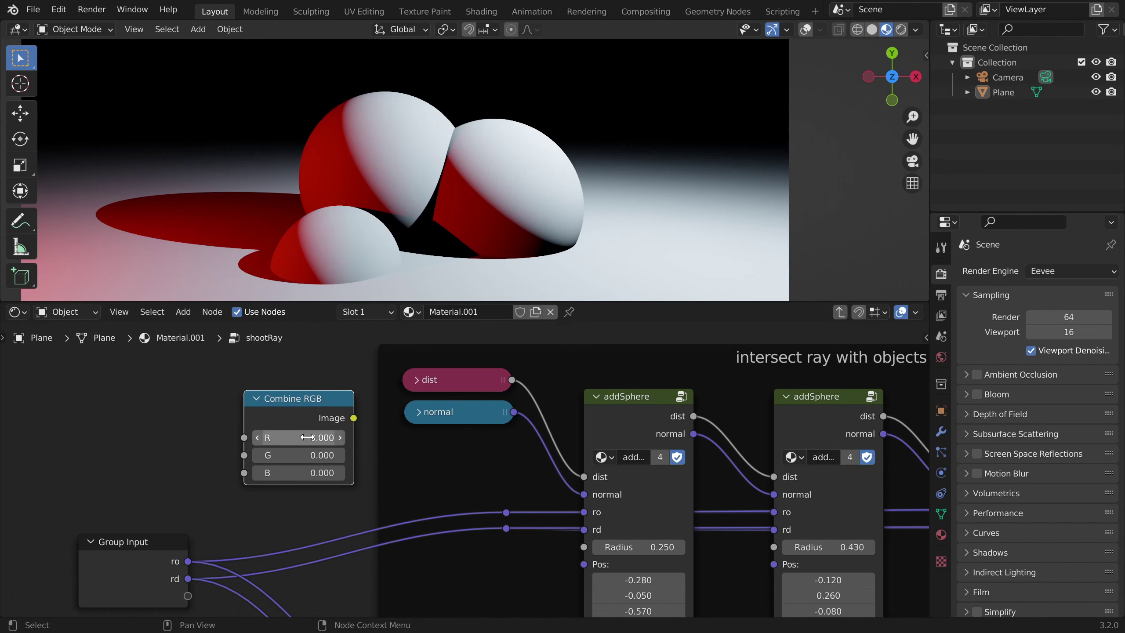
key(F2)
text(color)
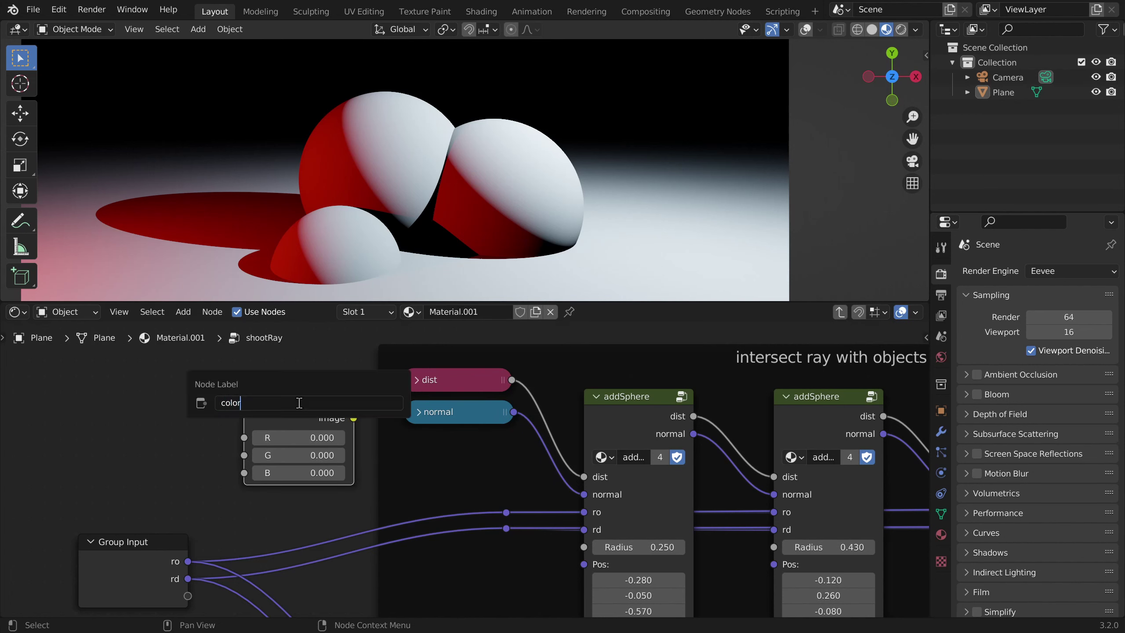
key(Return)
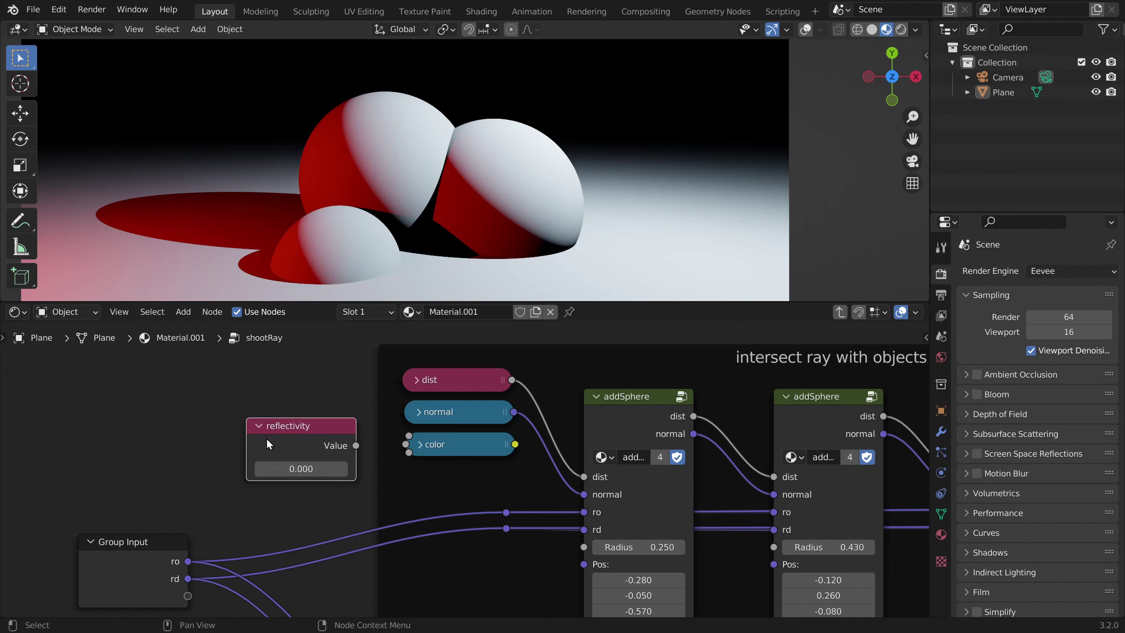
Place the reflectivity value node, collapsed, directly below the color node in the frame
click(261, 428)
key(g)
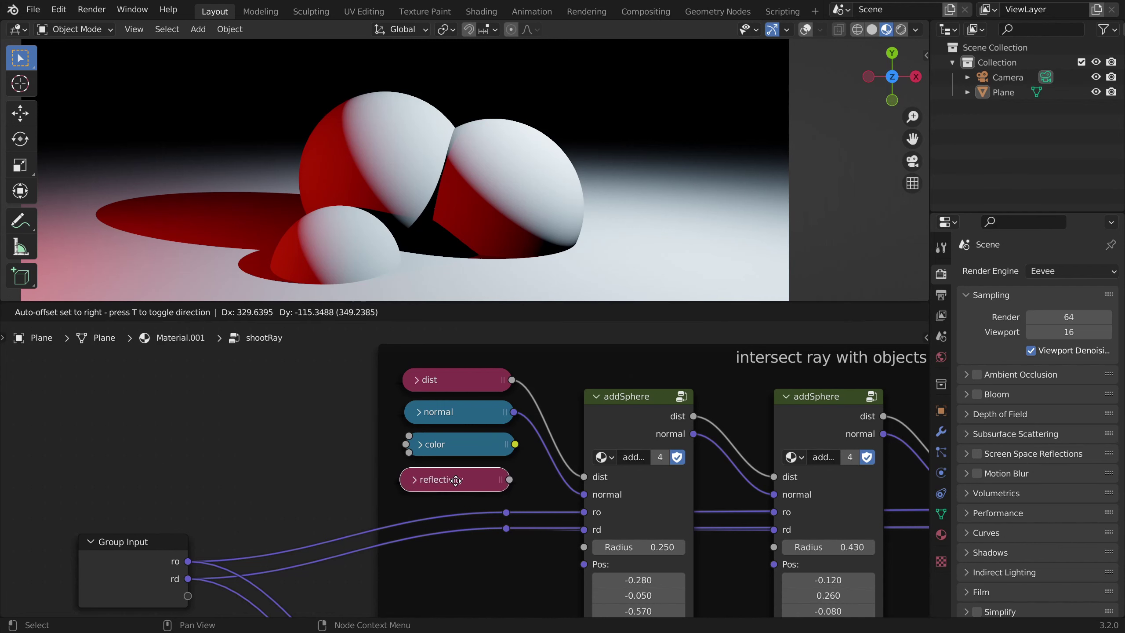
click(461, 478)
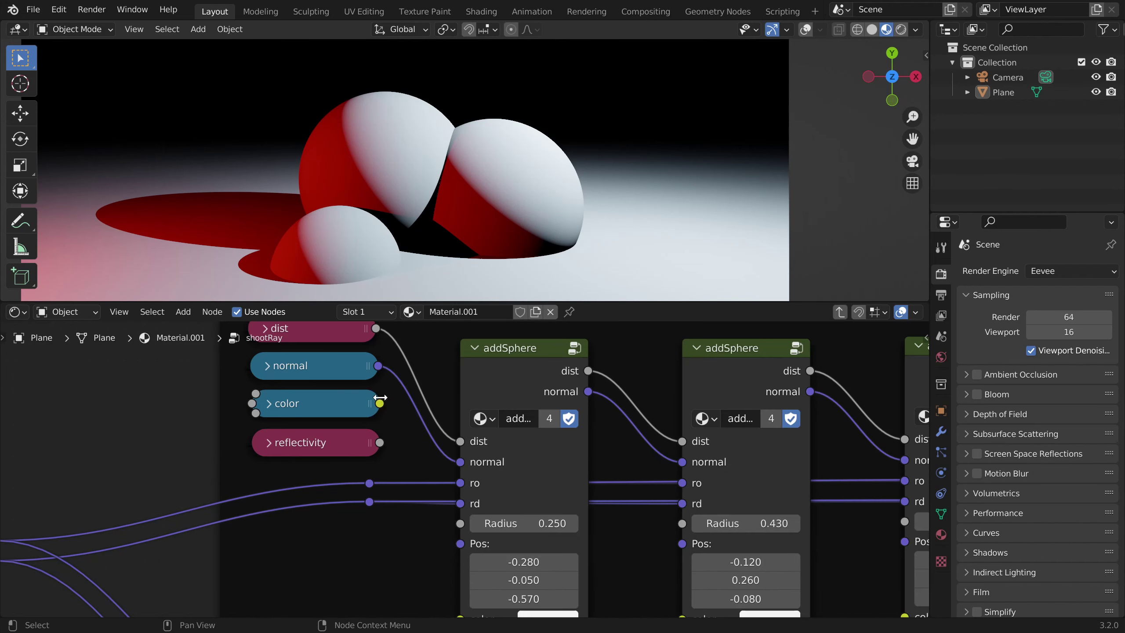
Open the addSphere group again and add two new group inputs after normal
scroll(507, 473, down, 1)
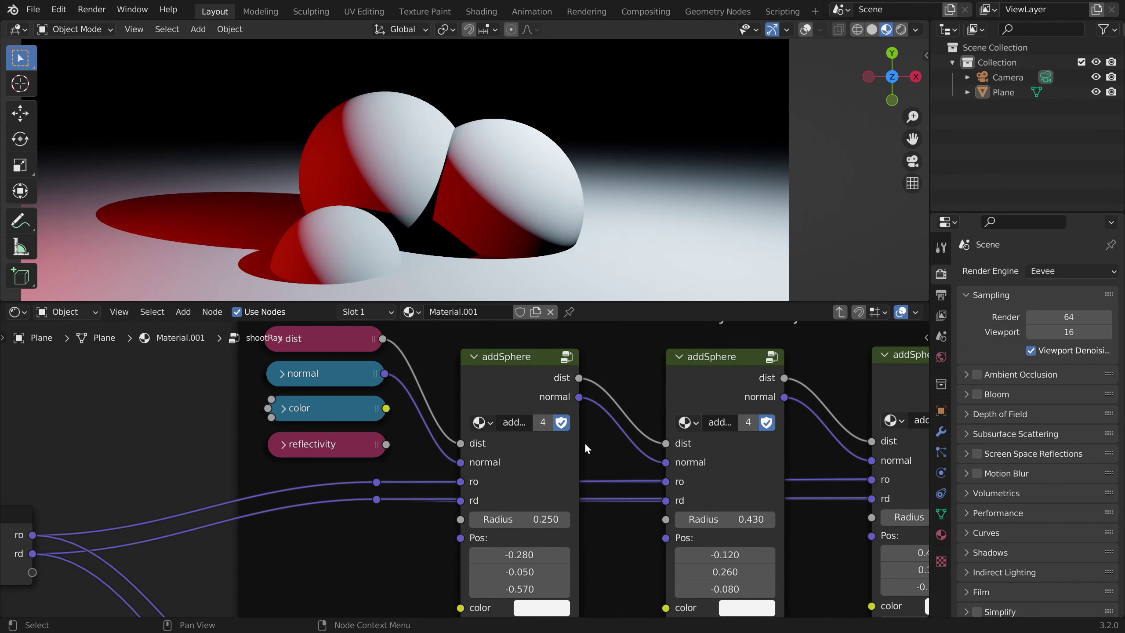
key(Tab)
key(n)
scroll(838, 395, up, 3)
click(824, 373)
double_click(894, 354)
Change the first new input after normal to type Color and name it color
click(806, 388)
click(866, 446)
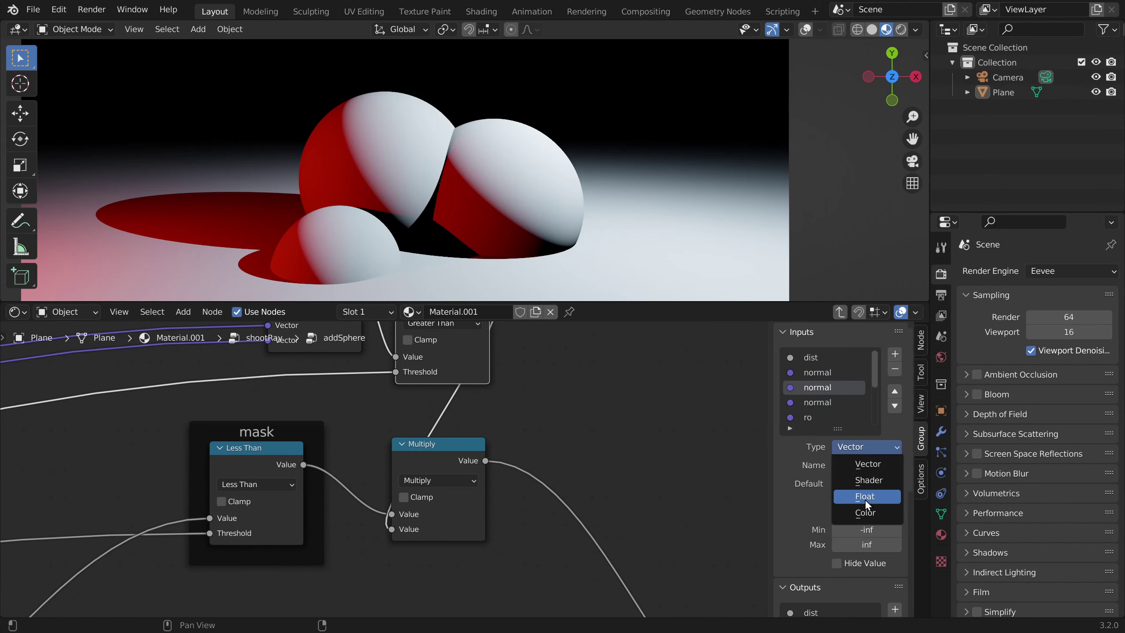
click(864, 508)
click(858, 466)
text(color)
key(Return)
Change the second new input after normal to type Float and name it reflectivity
click(820, 403)
click(859, 445)
click(865, 495)
click(872, 466)
text(reflectivity)
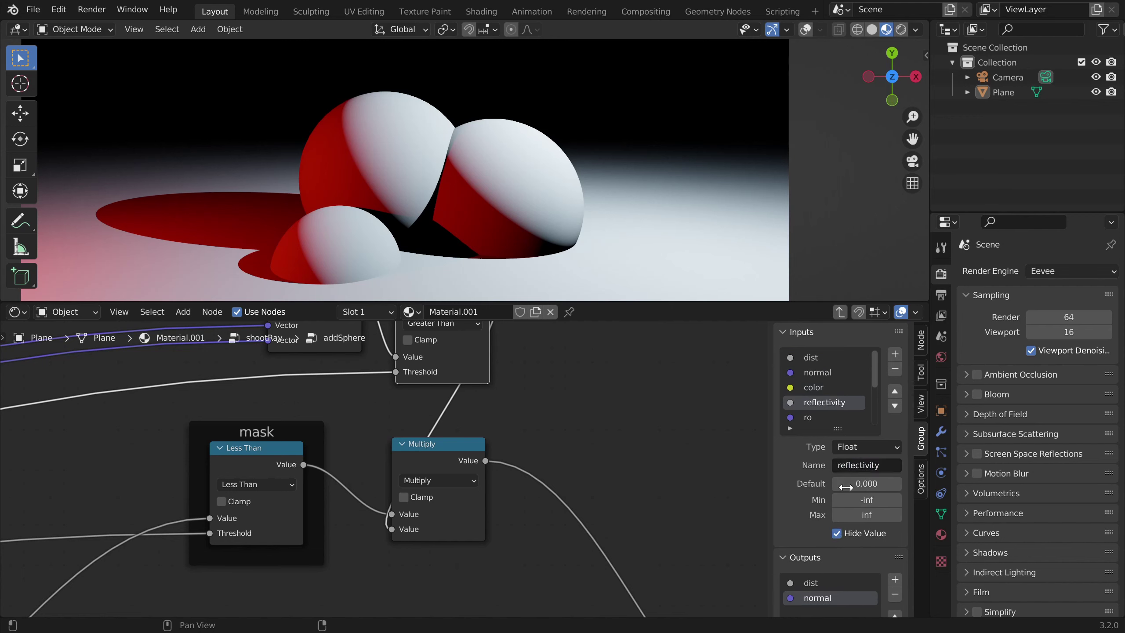
click(823, 388)
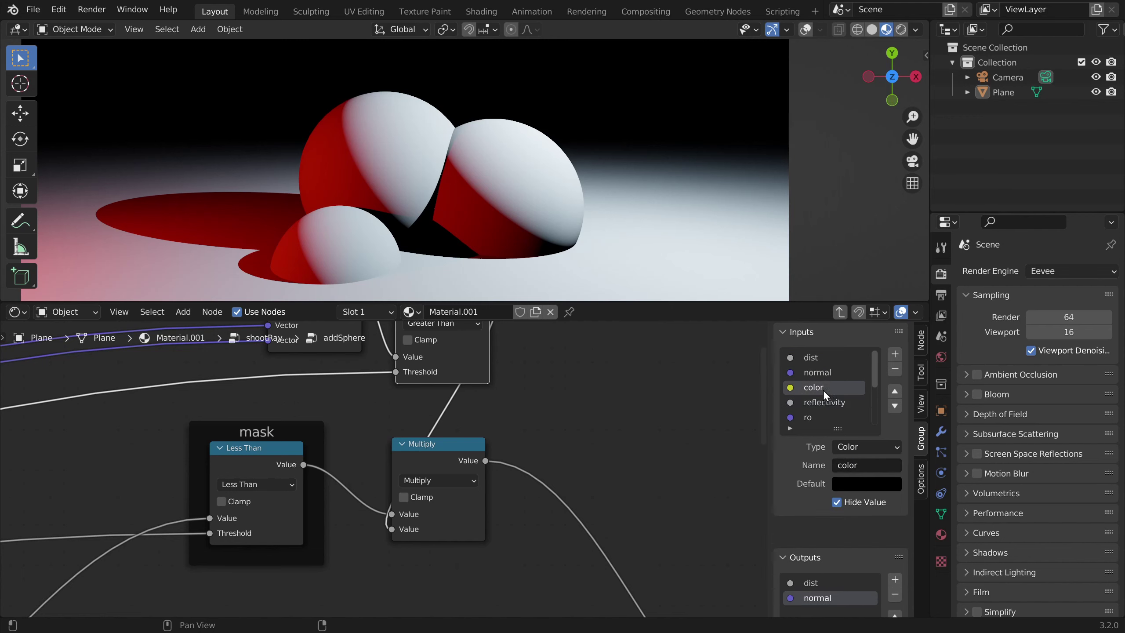
Add a new output to the addSphere group after normal, set its type to Color and name it color
click(810, 402)
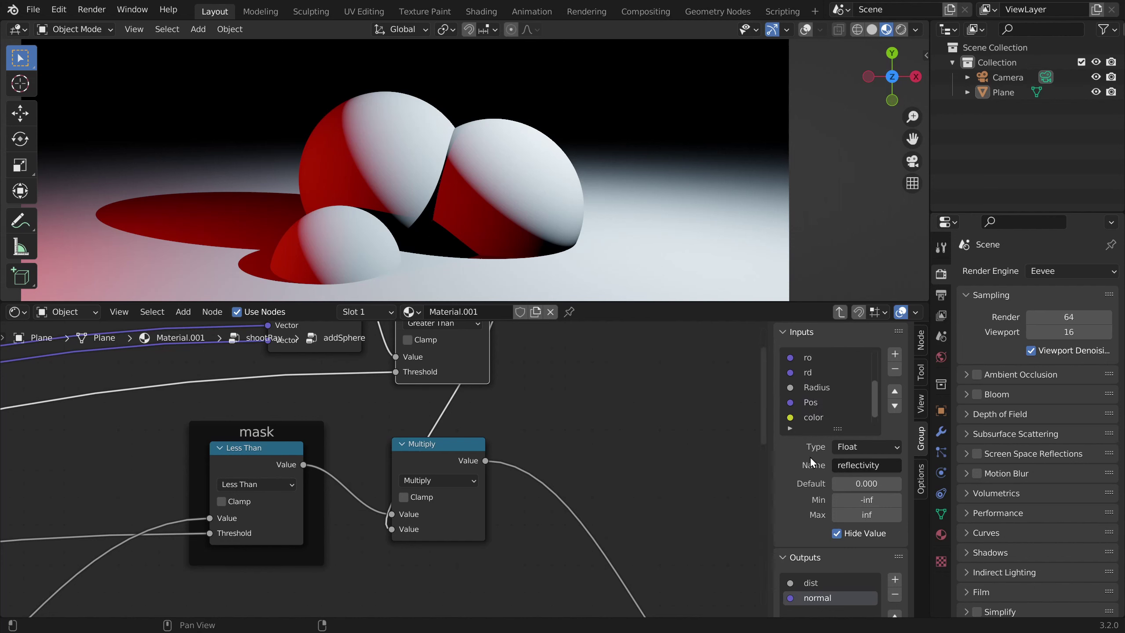
scroll(810, 456, down, 5)
click(895, 393)
click(858, 488)
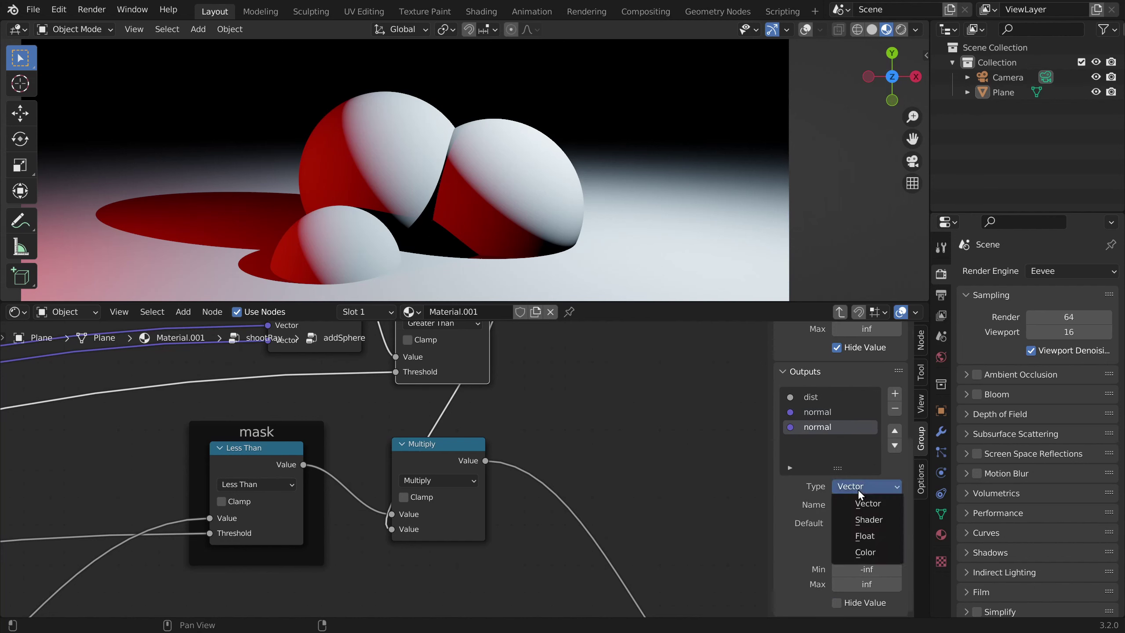
click(865, 541)
click(862, 570)
text(colo)
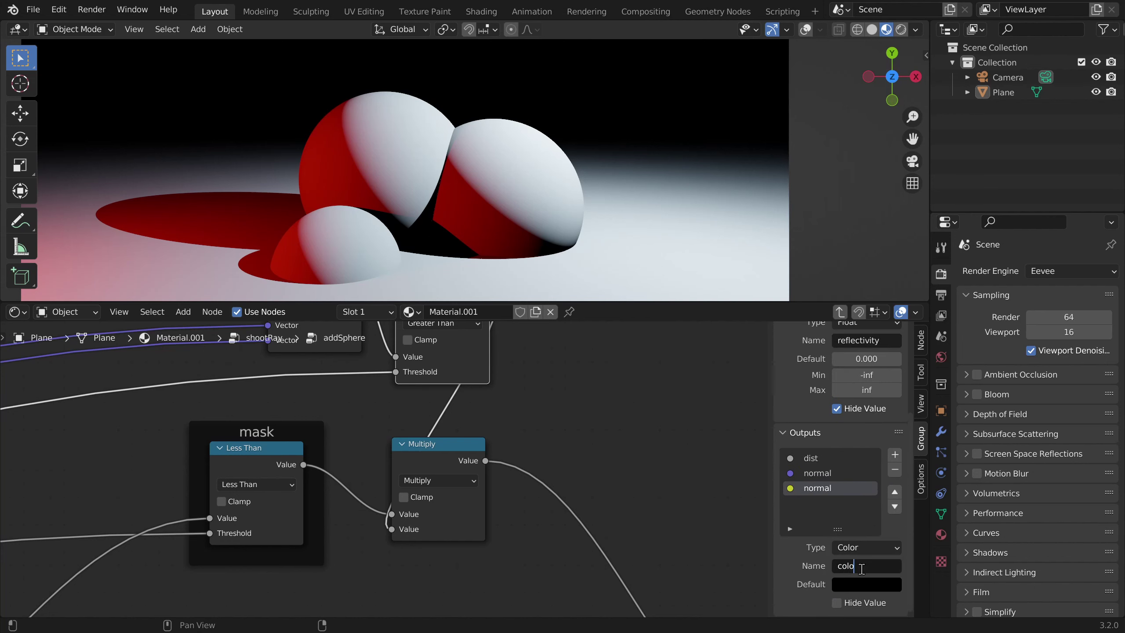
text(r)
key(Return)
Add another addSphere group output after color, set its type to Float and name it reflectivity
click(894, 455)
click(876, 548)
click(866, 598)
click(857, 566)
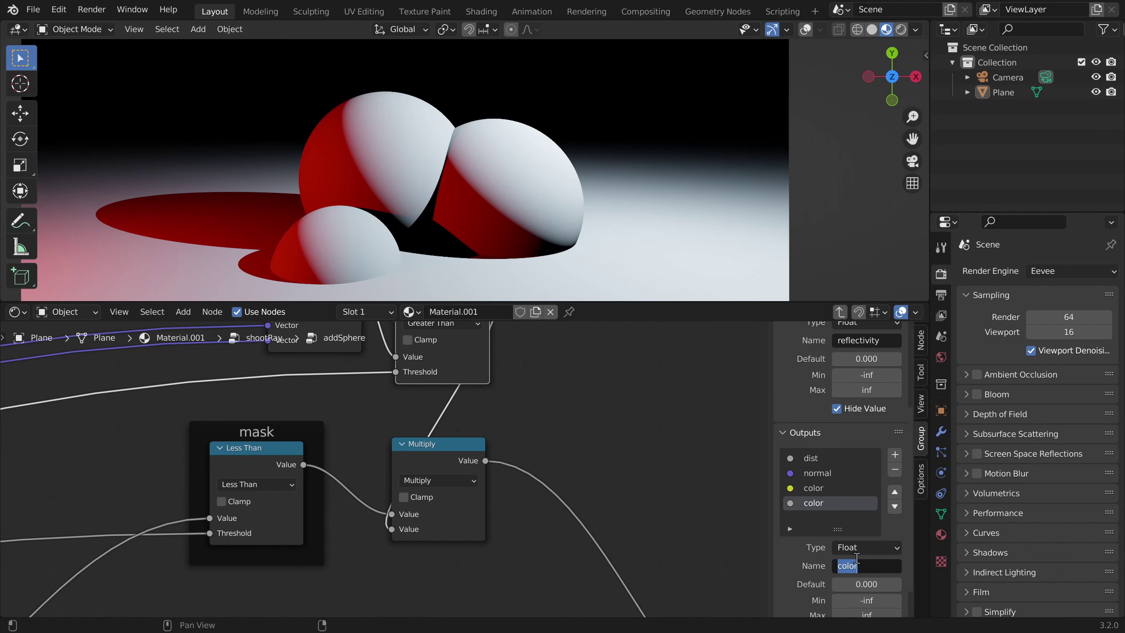
text(reflecti)
text(v)
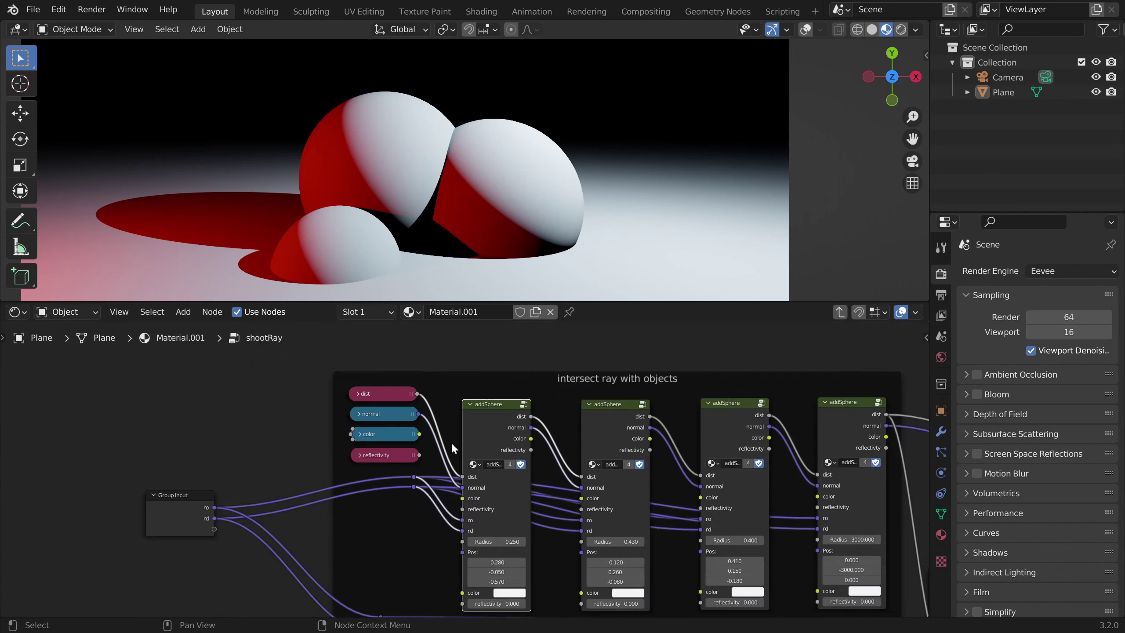
Connect the color and reflectivity nodes to the first addSphere group and chain both sockets through all four addSphere groups
scroll(452, 442, up, 7)
drag(408, 420, 483, 515)
scroll(538, 456, down, 1)
middle_drag(607, 415, 504, 425)
drag(489, 411, 568, 521)
drag(678, 411, 759, 521)
scroll(758, 510, down, 3)
middle_drag(806, 446, 637, 425)
drag(616, 401, 676, 476)
drag(615, 415, 676, 489)
Connect the last addSphere's color and reflectivity outputs to new sockets on shootRay's Group Output
scroll(682, 483, down, 1)
middle_drag(853, 438, 513, 422)
scroll(532, 429, up, 1)
middle_drag(426, 376, 388, 369)
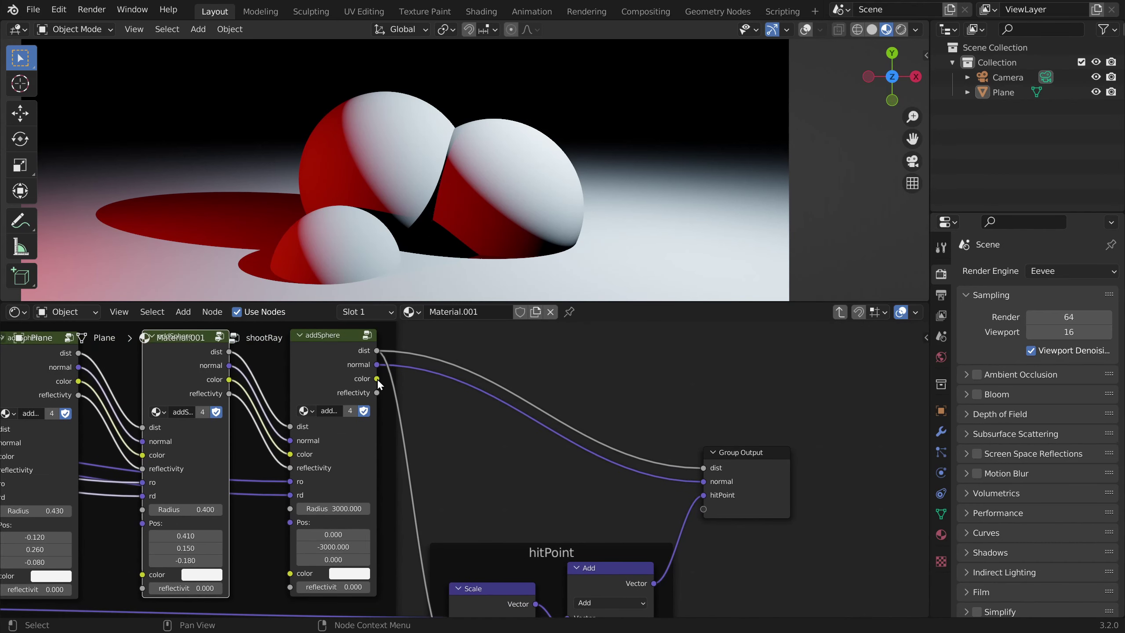
drag(378, 378, 704, 509)
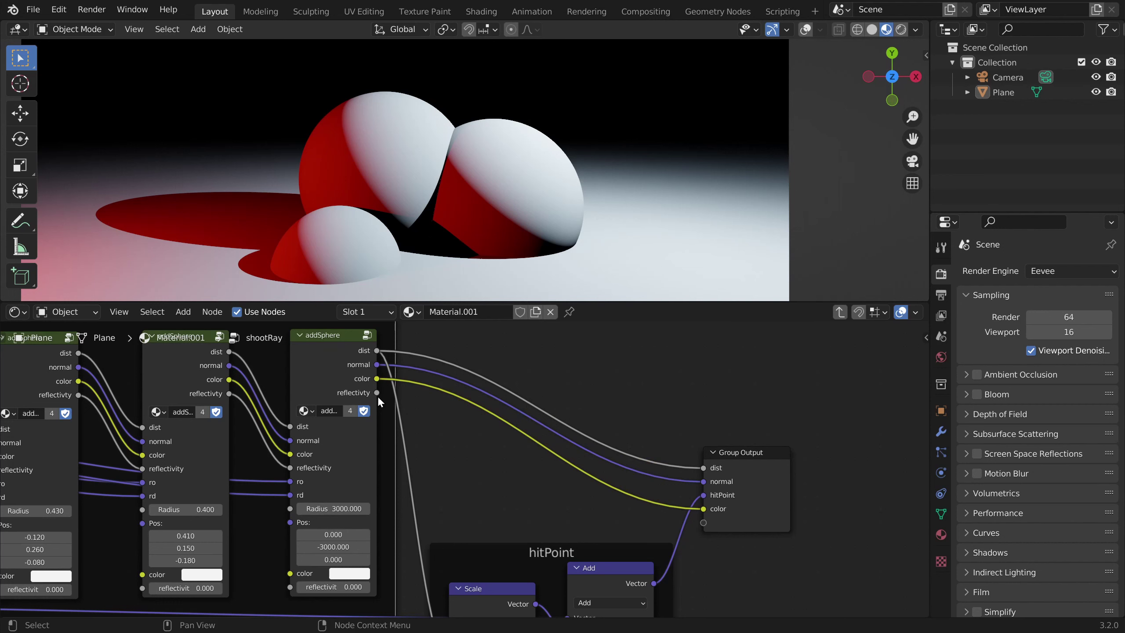
drag(377, 393, 705, 523)
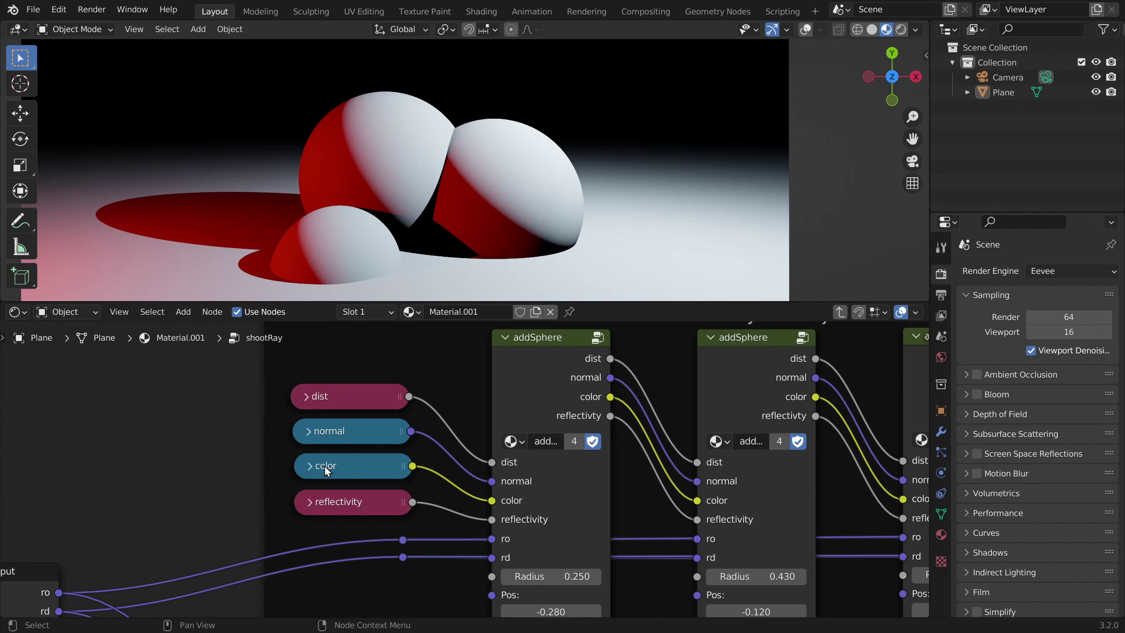
Open the first addSphere group for editing and add a Mix color node just below and beside its Group Input
click(537, 354)
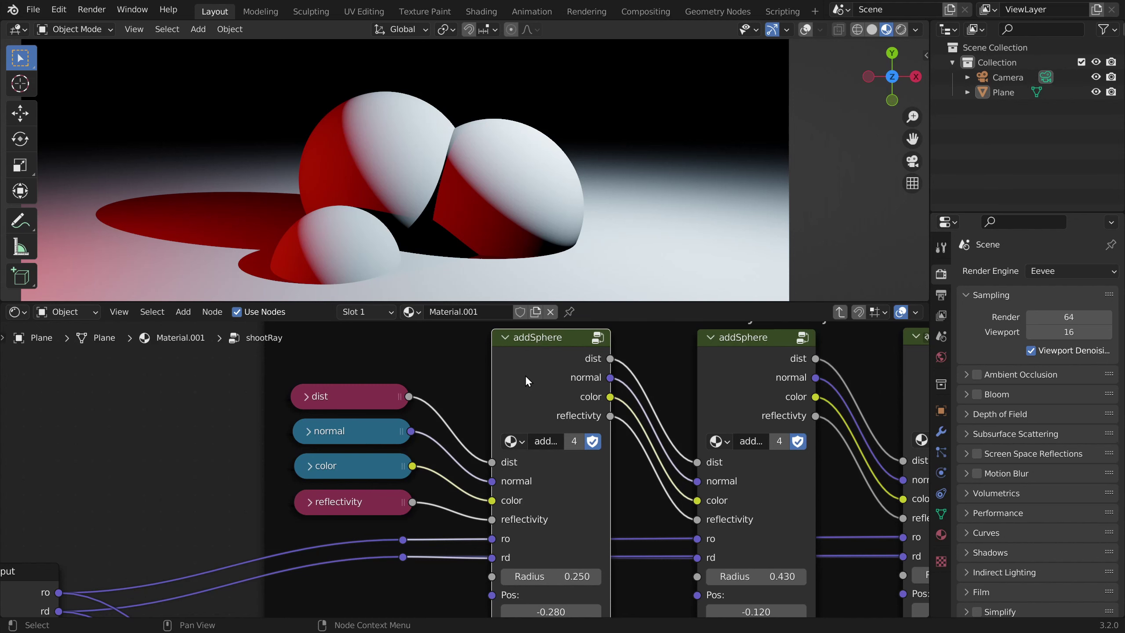
key(Tab)
scroll(340, 511, up, 6)
middle_drag(340, 510, 512, 430)
scroll(511, 430, up, 5)
drag(437, 413, 329, 460)
middle_drag(464, 586, 492, 499)
drag(461, 476, 367, 518)
scroll(619, 470, down, 6)
click(567, 475)
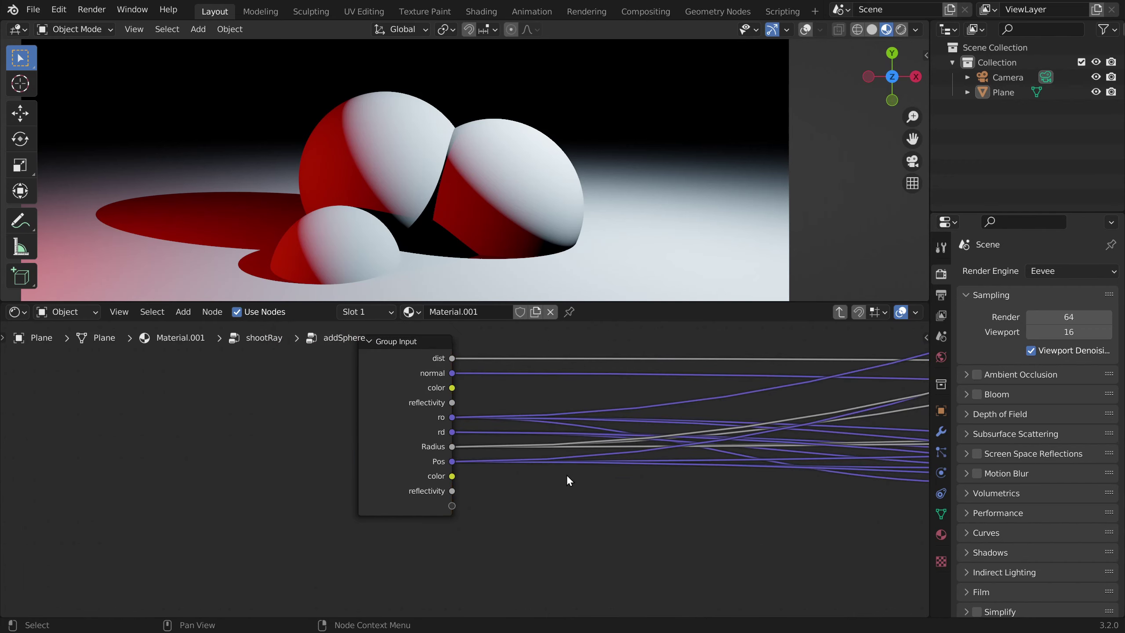
key(shift+a)
click(567, 451)
text(mi)
key(Return)
click(527, 484)
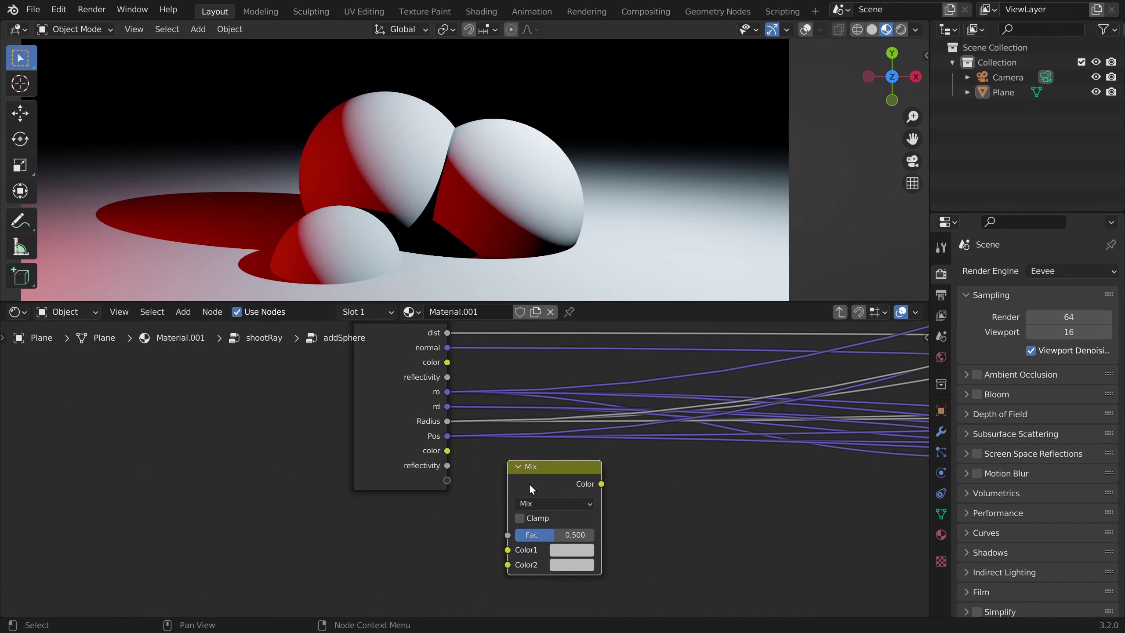
Connect the incoming color to the Mix node's Color1 and the sphere's own color to Color2
drag(447, 362, 508, 548)
drag(531, 466, 537, 458)
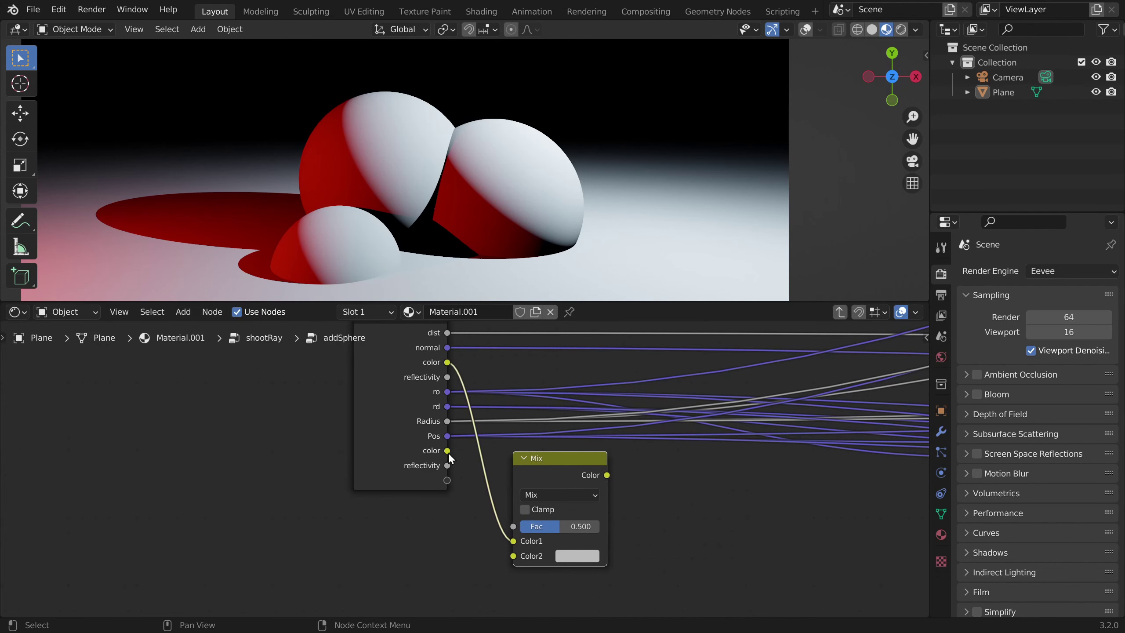
drag(447, 451, 515, 557)
drag(549, 468, 623, 457)
Duplicate the Mix node and connect the incoming reflectivity to Color1 and the sphere's own reflectivity to Color2
key(shift+d)
click(511, 567)
middle_drag(506, 563, 505, 518)
scroll(504, 518, down, 2)
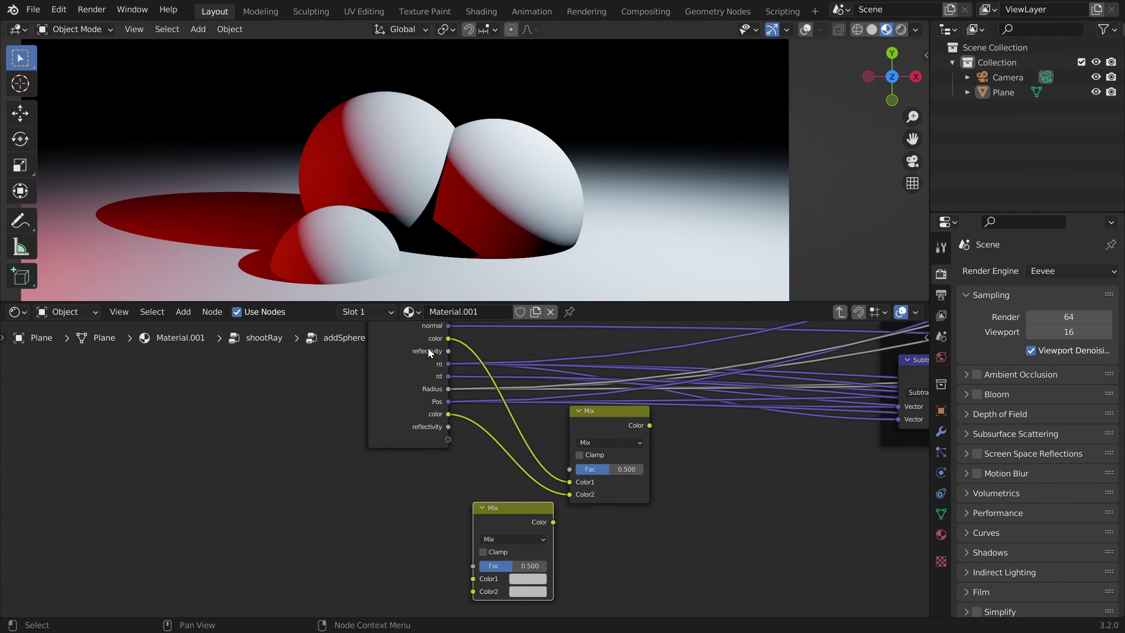
drag(449, 351, 474, 578)
drag(500, 520, 556, 519)
drag(448, 426, 532, 591)
scroll(546, 519, down, 6)
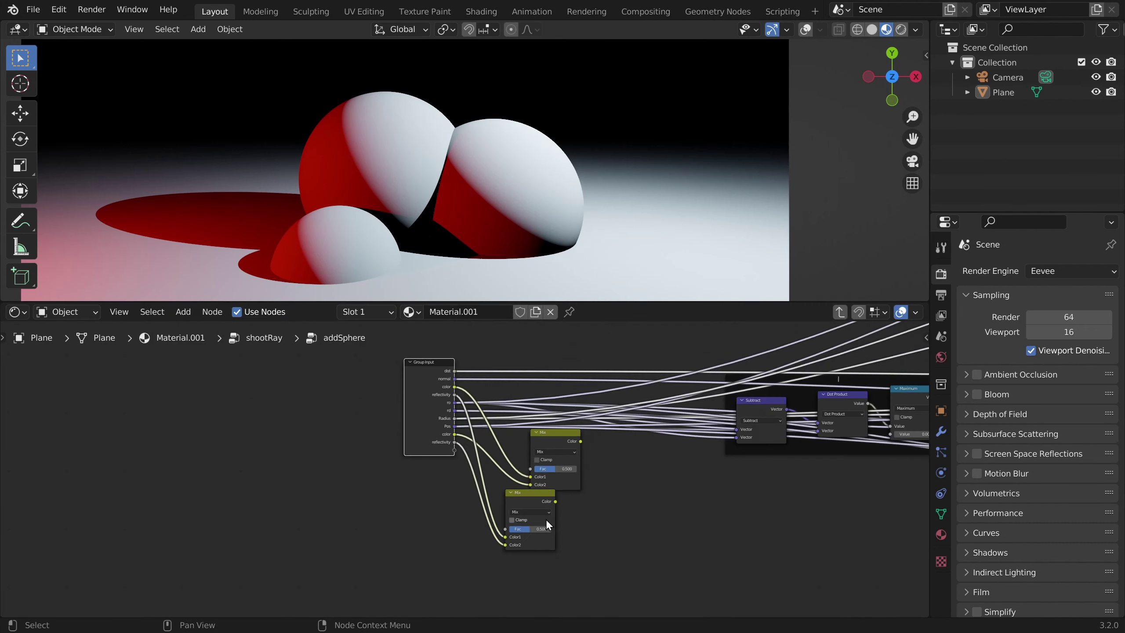
Move both new Mix nodes below the existing normal Mix node near the Group Output
scroll(331, 450, down, 2)
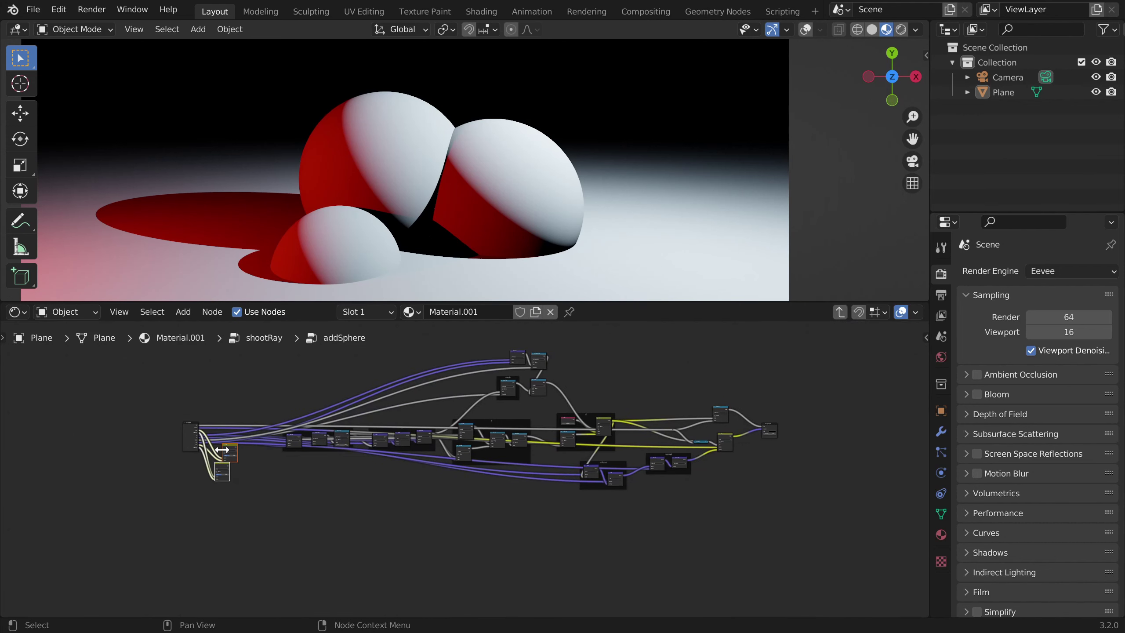
drag(224, 449, 733, 471)
scroll(722, 469, up, 12)
middle_drag(715, 467, 549, 483)
click(600, 472)
drag(584, 498, 592, 476)
mouse_move(560, 527)
mouse_down()
mouse_move(586, 536)
mouse_move(573, 542)
mouse_up()
scroll(548, 422, up, 5)
scroll(498, 406, up, 5)
middle_drag(557, 383, 471, 462)
scroll(471, 462, down, 6)
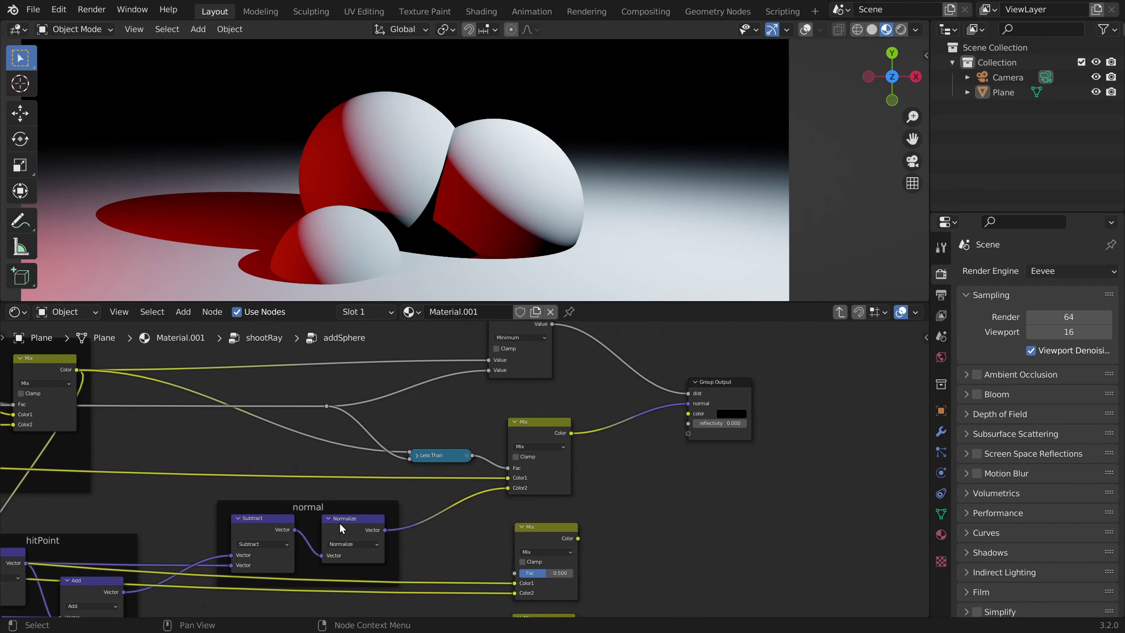
Return to the main material tree and connect shootRay's color output to the Material Output's Surface
key(Tab)
key(Tab)
middle_drag(444, 454, 253, 470)
drag(261, 462, 814, 413)
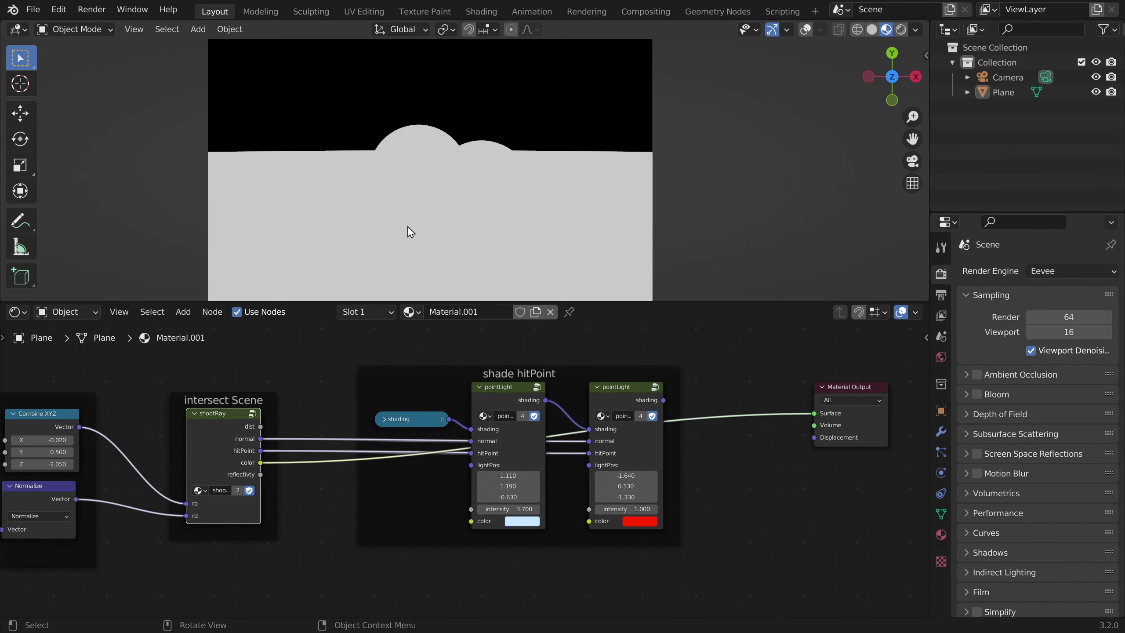
Inside shootRay, color the first sphere red, the second blue and the third green
scroll(248, 413, up, 2)
middle_drag(228, 416, 487, 423)
key(Tab)
scroll(428, 440, down, 2)
middle_drag(444, 454, 457, 396)
scroll(457, 475, up, 5)
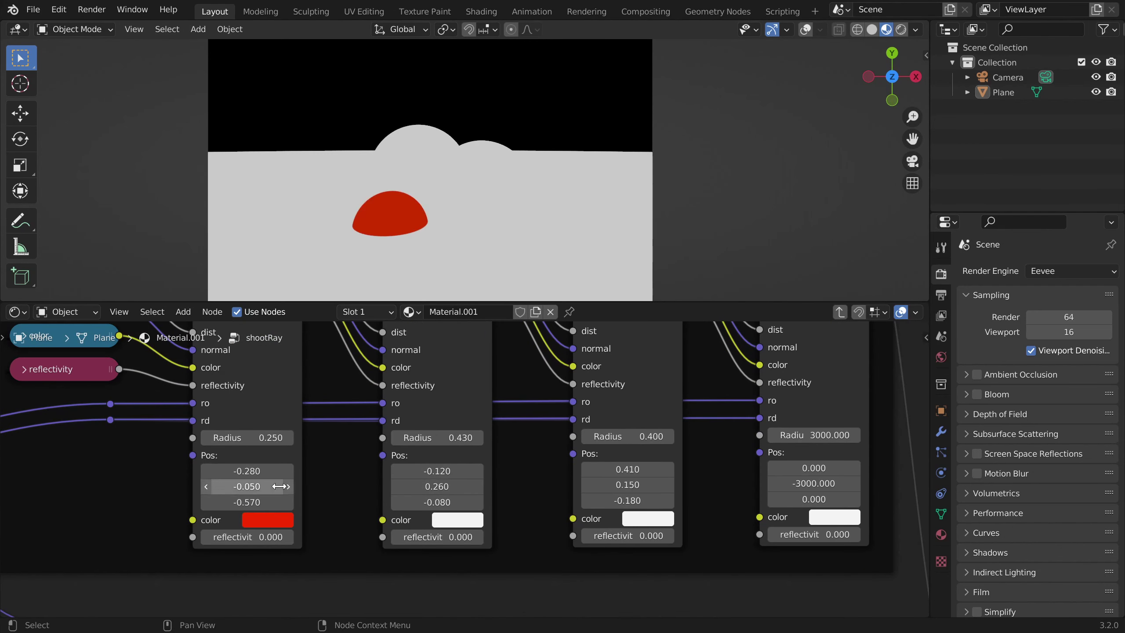
scroll(338, 473, up, 2)
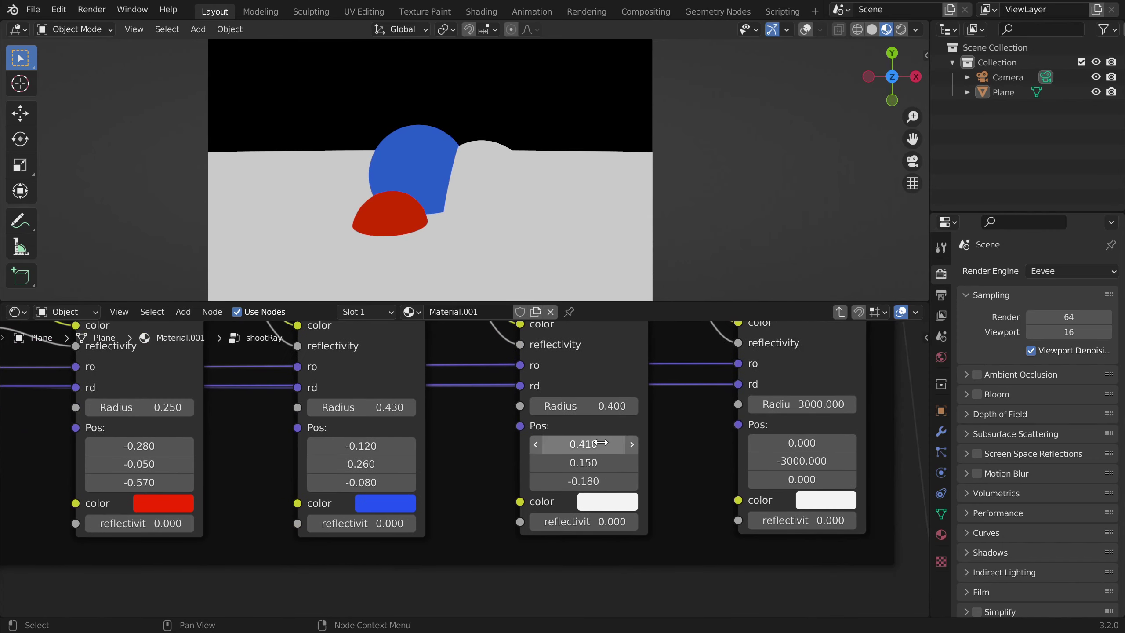
click(610, 504)
drag(642, 358, 600, 288)
scroll(426, 143, up, 2)
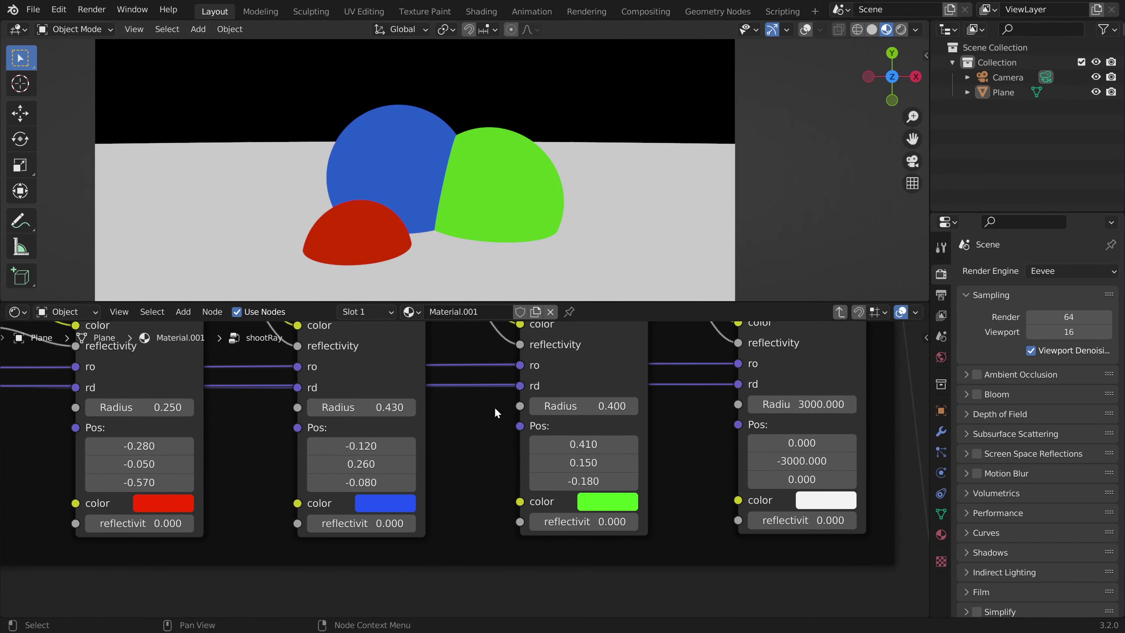
Route the color link beneath the shade hitPoint frame using two reroute points
drag(347, 510, 357, 567)
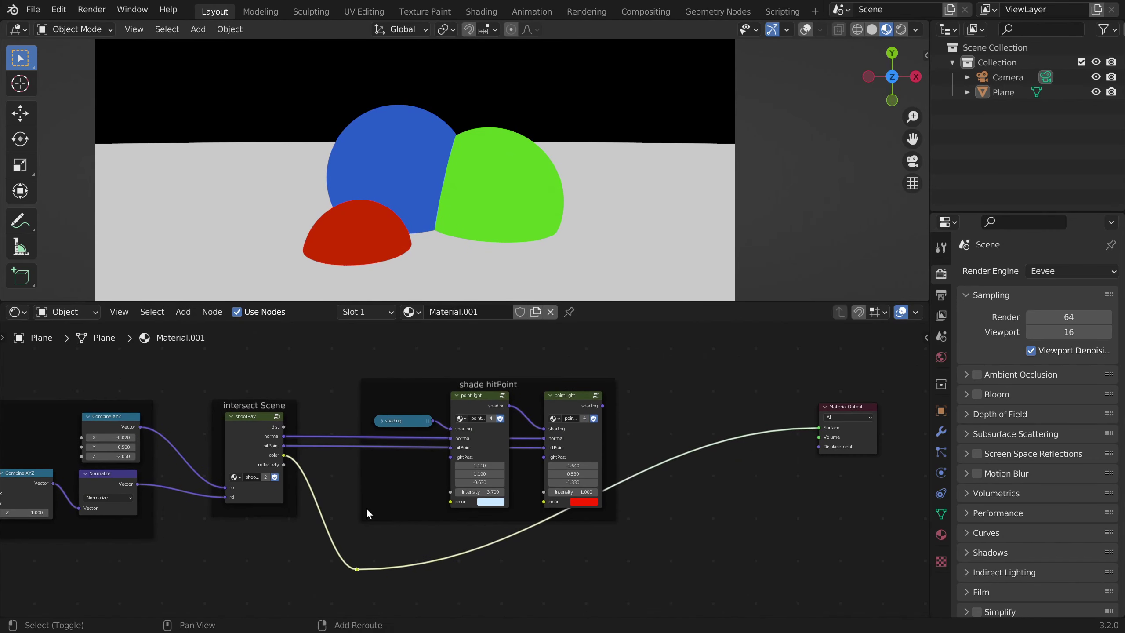
shift+right_drag(576, 483, 596, 519)
drag(587, 502, 633, 532)
drag(356, 568, 356, 532)
scroll(671, 450, up, 3)
middle_drag(681, 445, 639, 462)
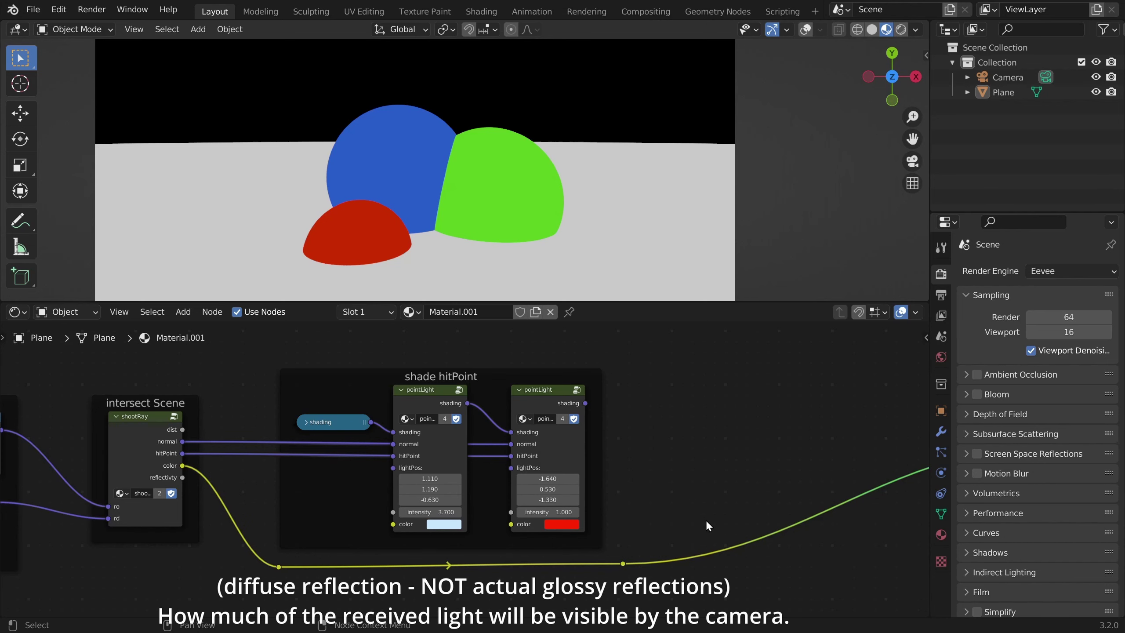
Add a vector Multiply node combining the last pointLight's shading with the rerouted color, and feed its result into the Surface
scroll(557, 439, up, 2)
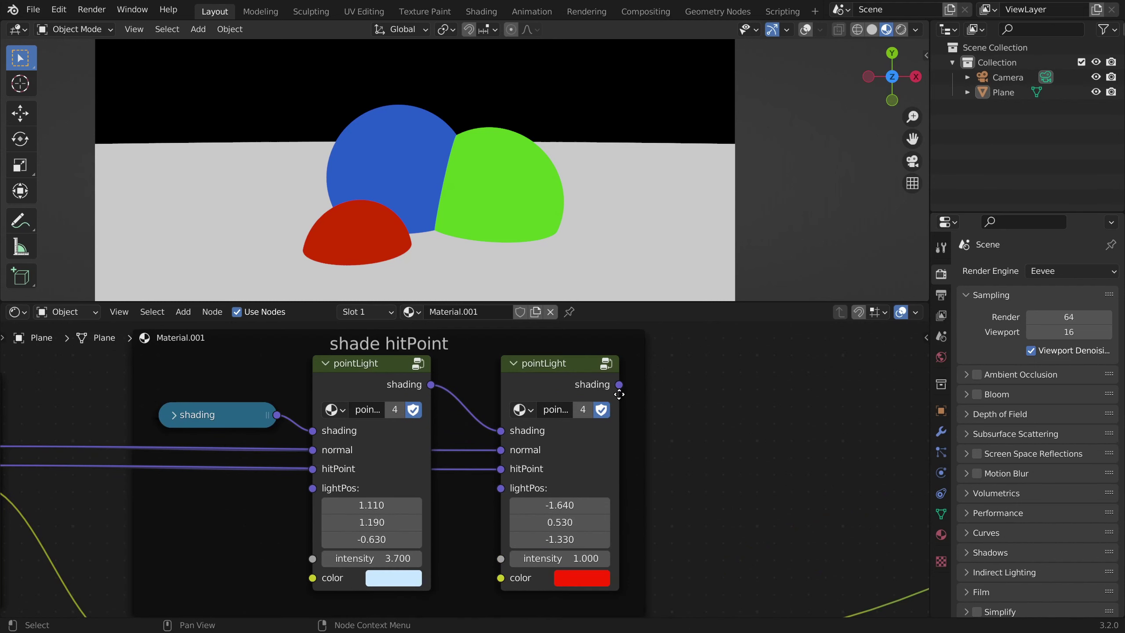
scroll(594, 400, down, 2)
scroll(596, 410, down, 1)
middle_drag(595, 410, 568, 417)
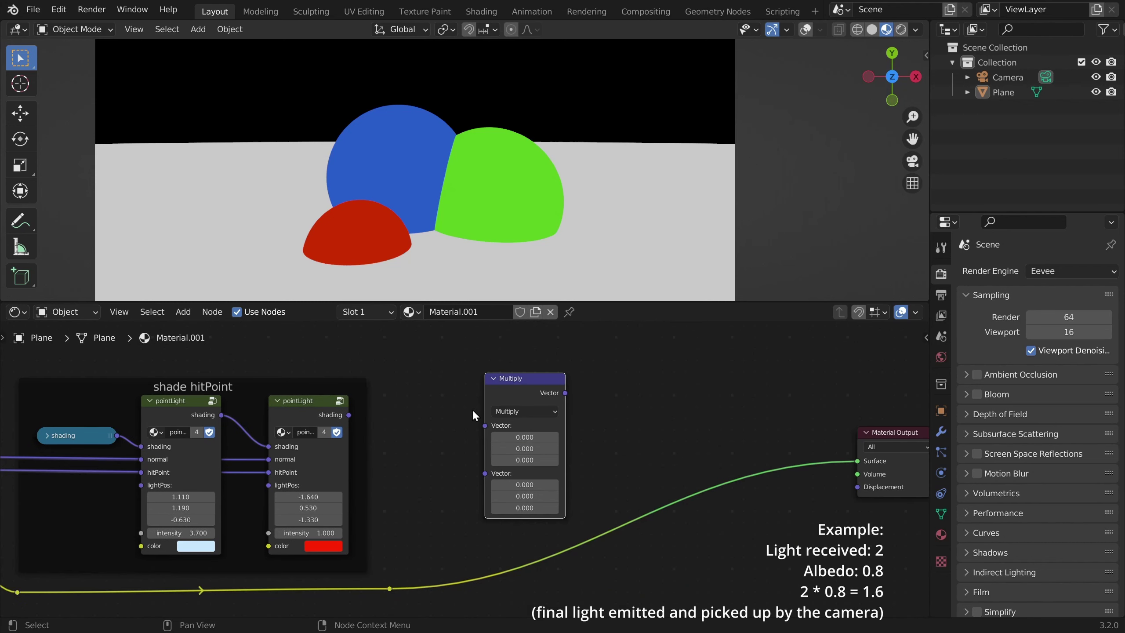
scroll(473, 410, up, 3)
mouse_move(319, 401)
mouse_down()
mouse_move(472, 422)
mouse_move(490, 414)
mouse_up()
scroll(499, 455, down, 1)
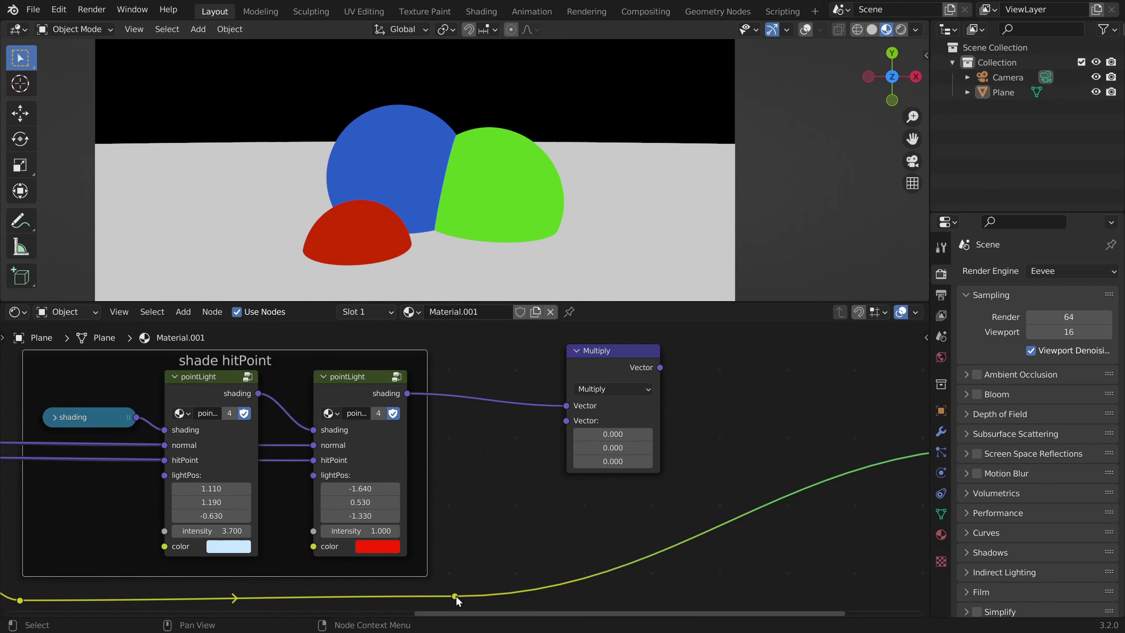
drag(456, 596, 566, 421)
middle_drag(683, 416, 393, 392)
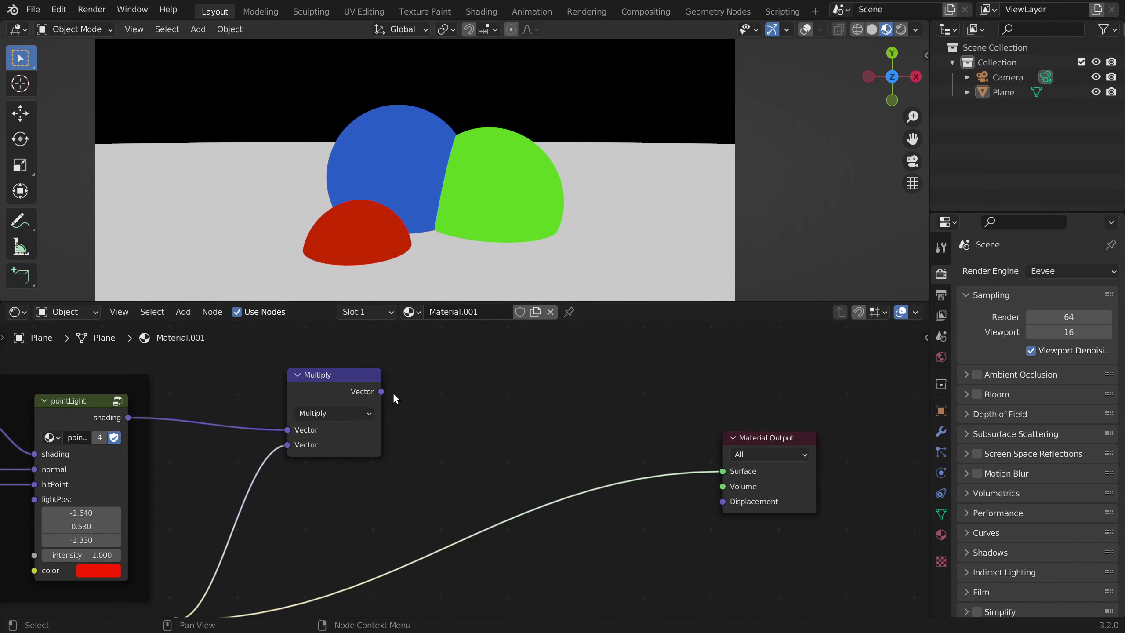
drag(383, 392, 726, 472)
middle_drag(223, 421, 430, 415)
scroll(442, 220, down, 2)
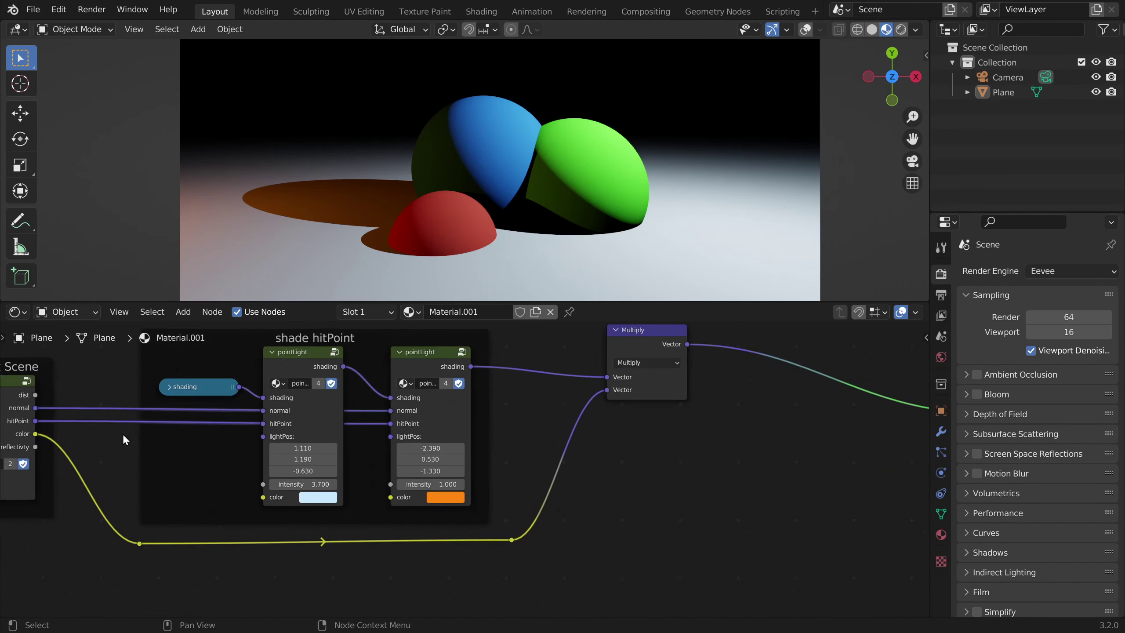
Connect shootRay's reflectivity output to the Material Output's Surface to preview it
middle_drag(123, 440, 433, 465)
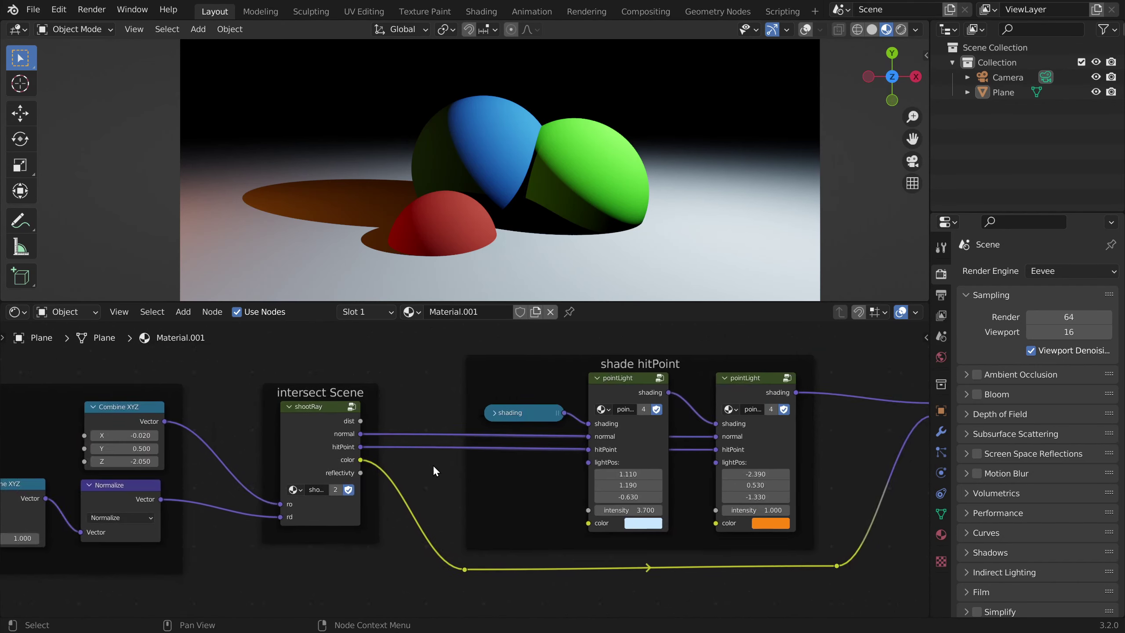
scroll(432, 465, up, 1)
drag(334, 474, 694, 430)
scroll(620, 422, up, 1)
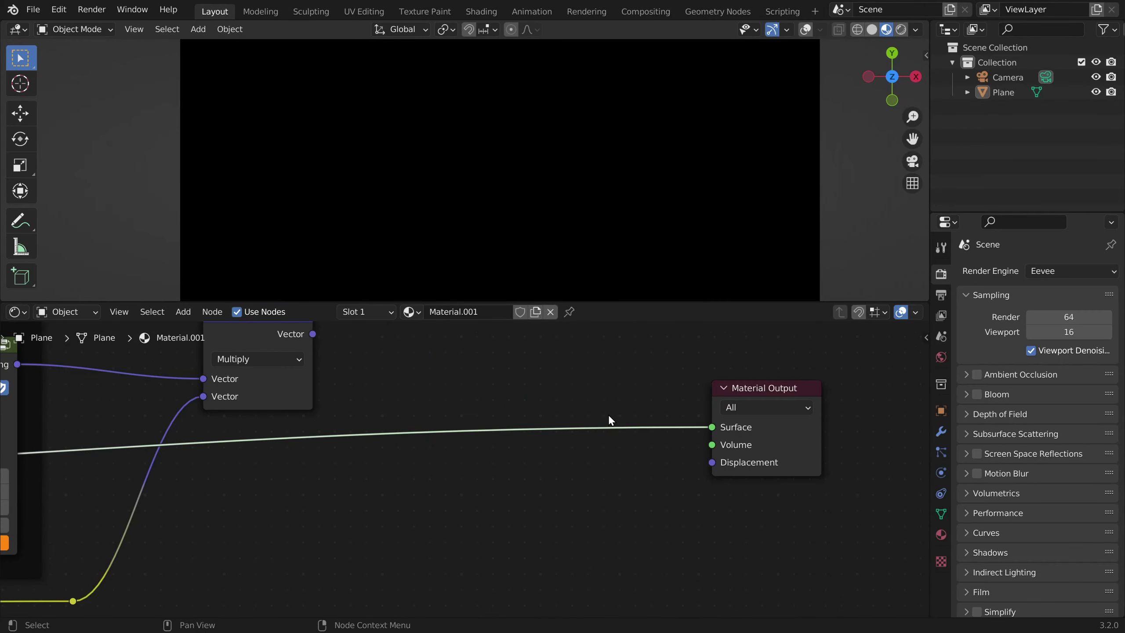
Inside shootRay, set the first three spheres' reflectivity to 0.320, 0.080 and 0.220, and raise the 3000-radius ground sphere's reflectivity
middle_drag(317, 448, 647, 436)
scroll(213, 464, down, 8)
middle_drag(213, 465, 534, 465)
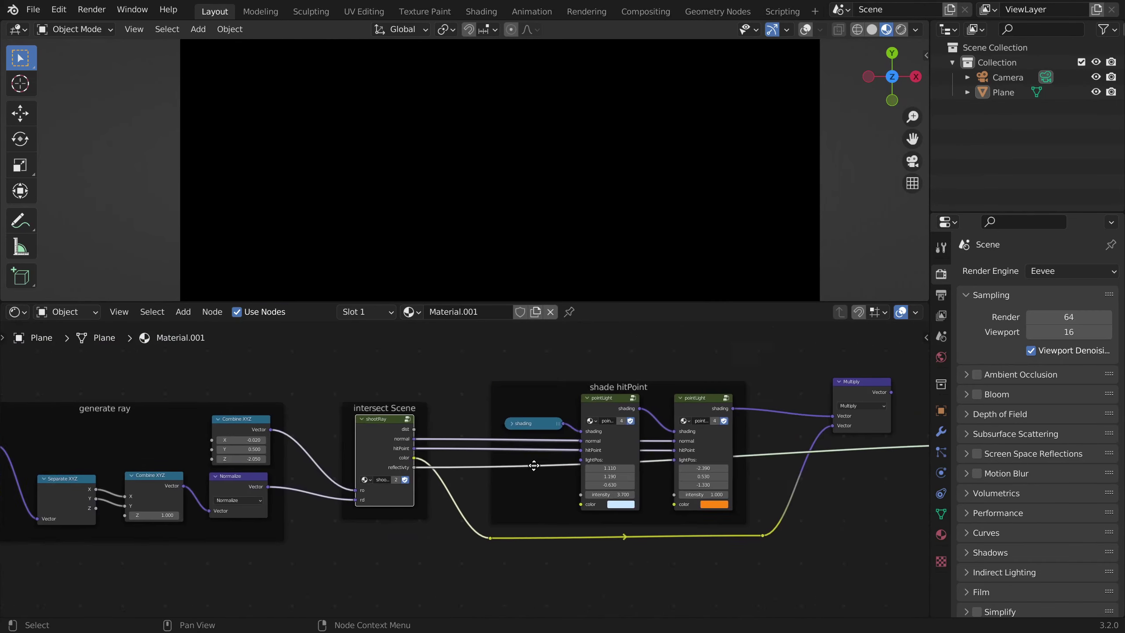
key(Tab)
scroll(252, 482, up, 5)
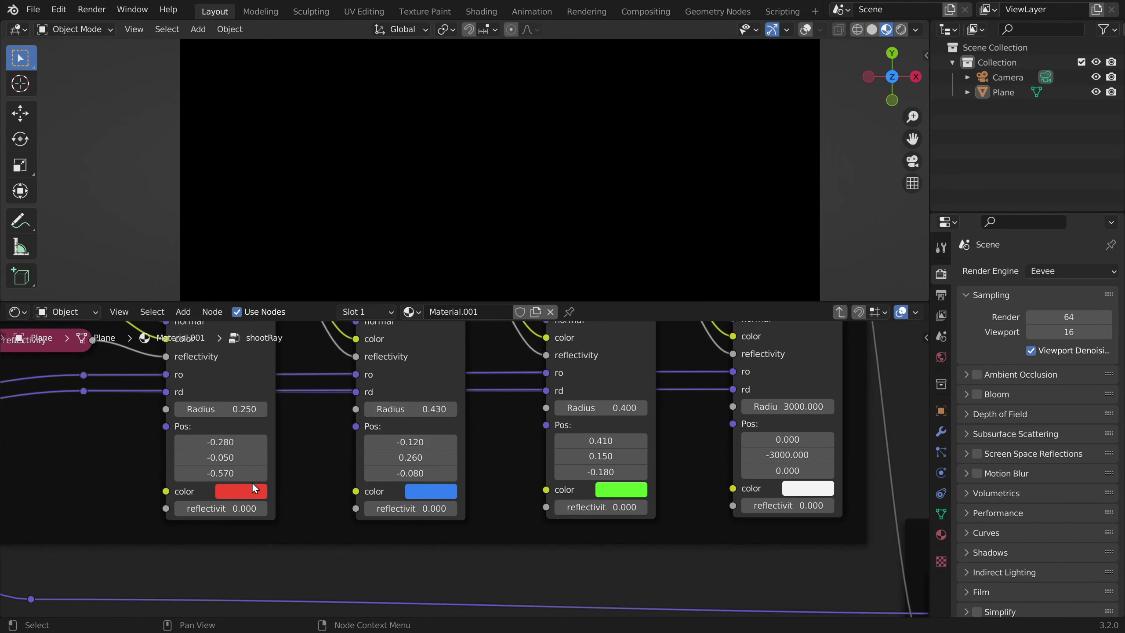
middle_drag(203, 520, 458, 478)
scroll(458, 478, up, 3)
middle_drag(650, 468, 580, 469)
drag(447, 467, 709, 468)
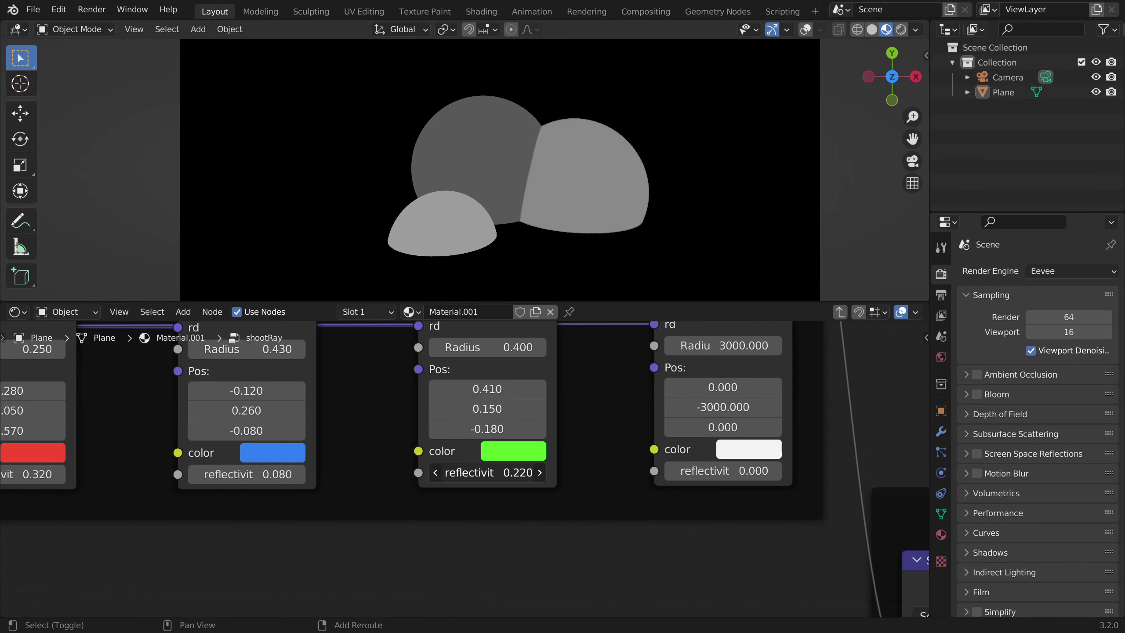
mouse_move(532, 472)
mouse_down()
mouse_move(519, 473)
mouse_move(531, 472)
mouse_up()
middle_drag(632, 450, 472, 452)
mouse_move(531, 461)
mouse_down()
mouse_move(585, 461)
mouse_move(540, 461)
mouse_move(554, 461)
mouse_up()
Leave the shootRay group and reconnect the Multiply node's output to the Material Output's Surface
key(Tab)
middle_drag(656, 408, 374, 413)
drag(458, 374, 732, 437)
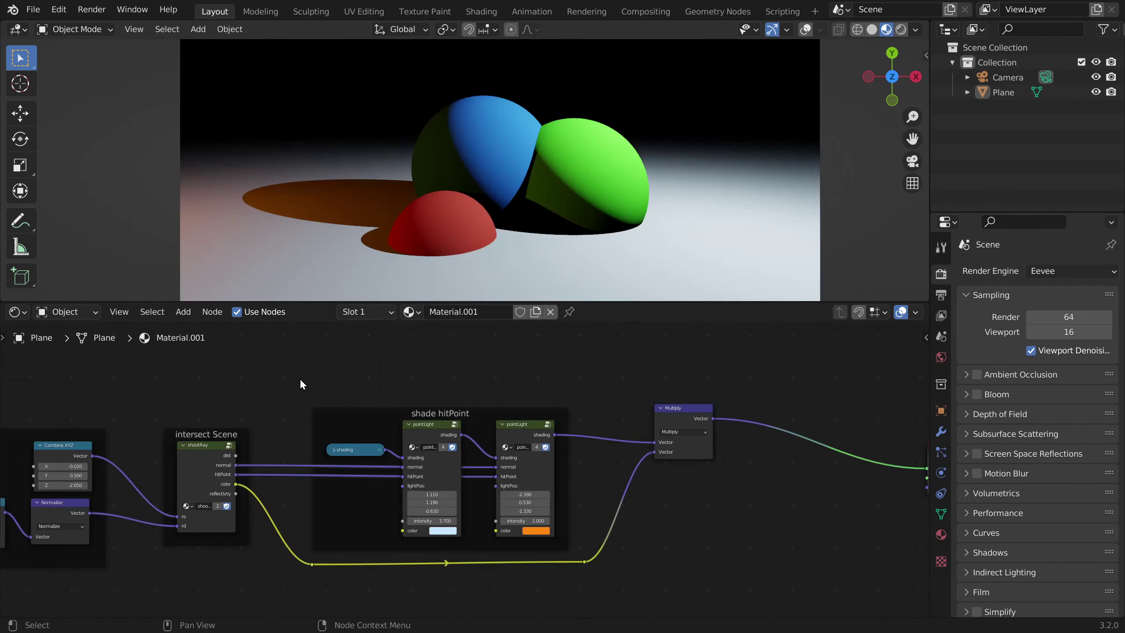
Combine the shading nodes, color reroutes and Multiply node into a new node group
drag(263, 360, 684, 480)
scroll(746, 585, down, 1)
key(ctrl+g)
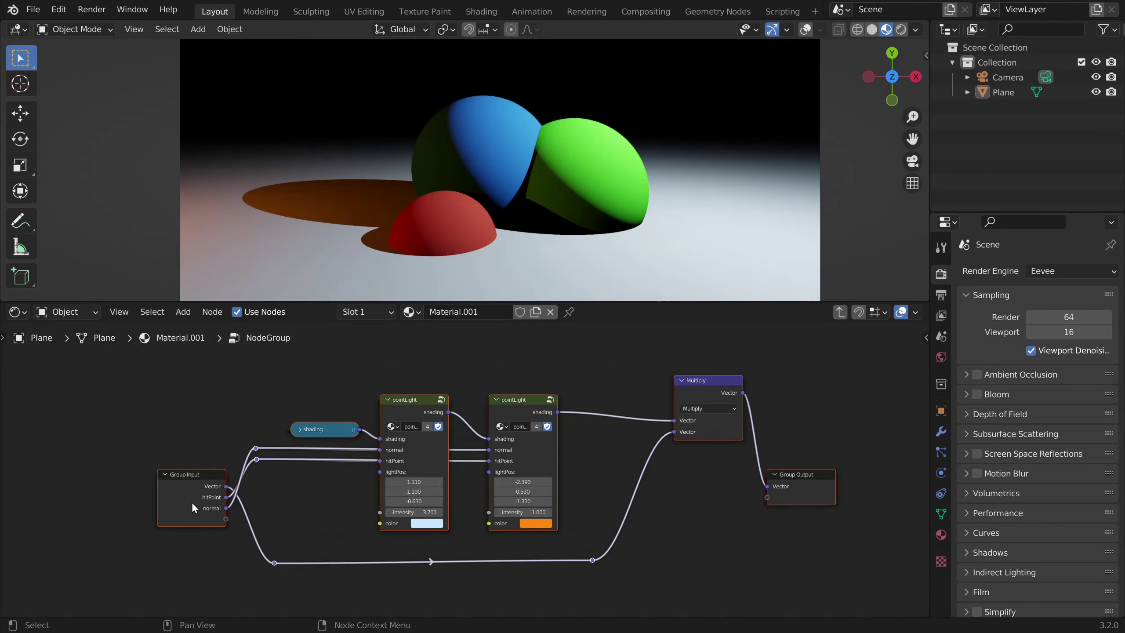
Reorder the new group's inputs to normal, hitPoint and Vector
key(n)
click(895, 406)
scroll(377, 487, down, 3)
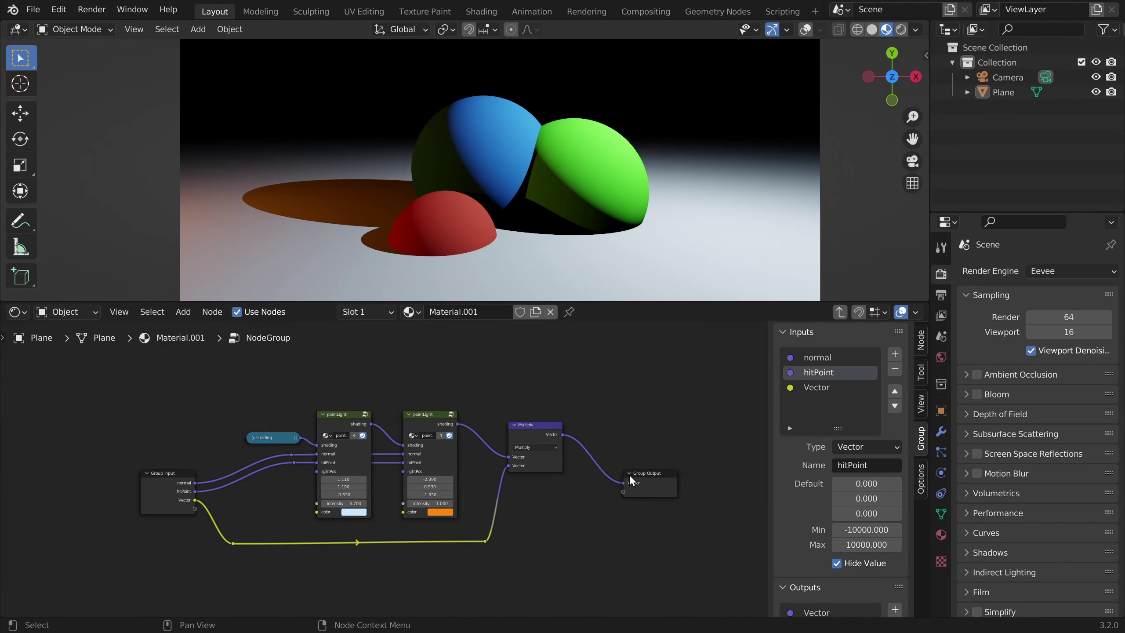
Rename the group's output to shading and leave the node group
click(629, 479)
scroll(844, 487, down, 4)
click(866, 535)
text(shading)
key(Return)
key(n)
key(Tab)
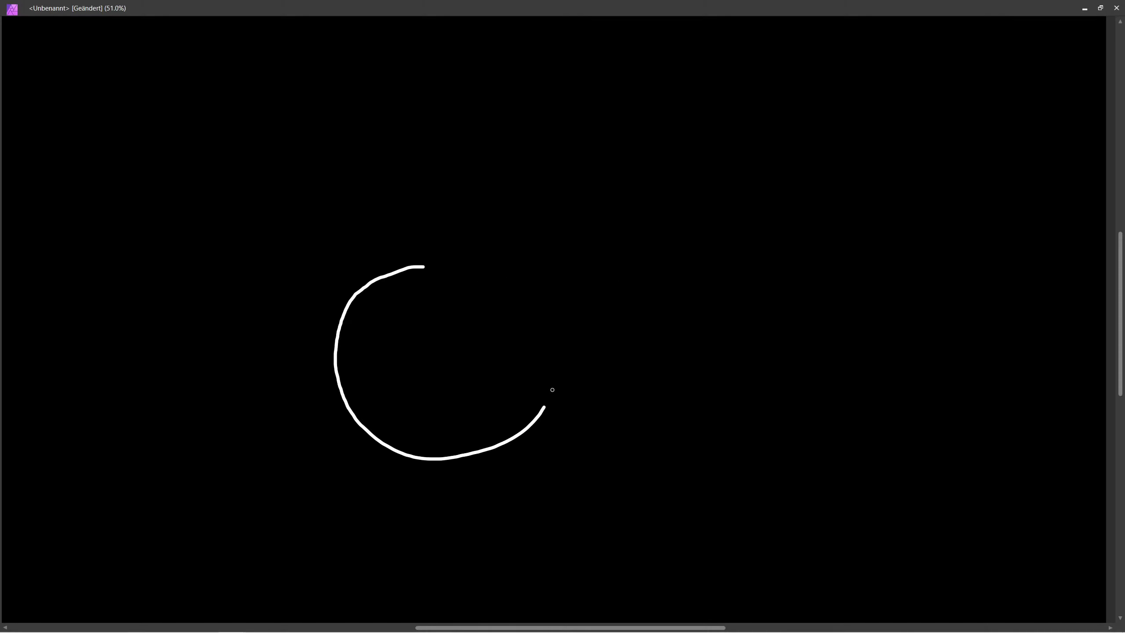
On the Affinity Photo canvas, sketch a circle on a ground line, a point above it and a ray from that point to the circle
drag(550, 390, 424, 266)
drag(24, 463, 809, 469)
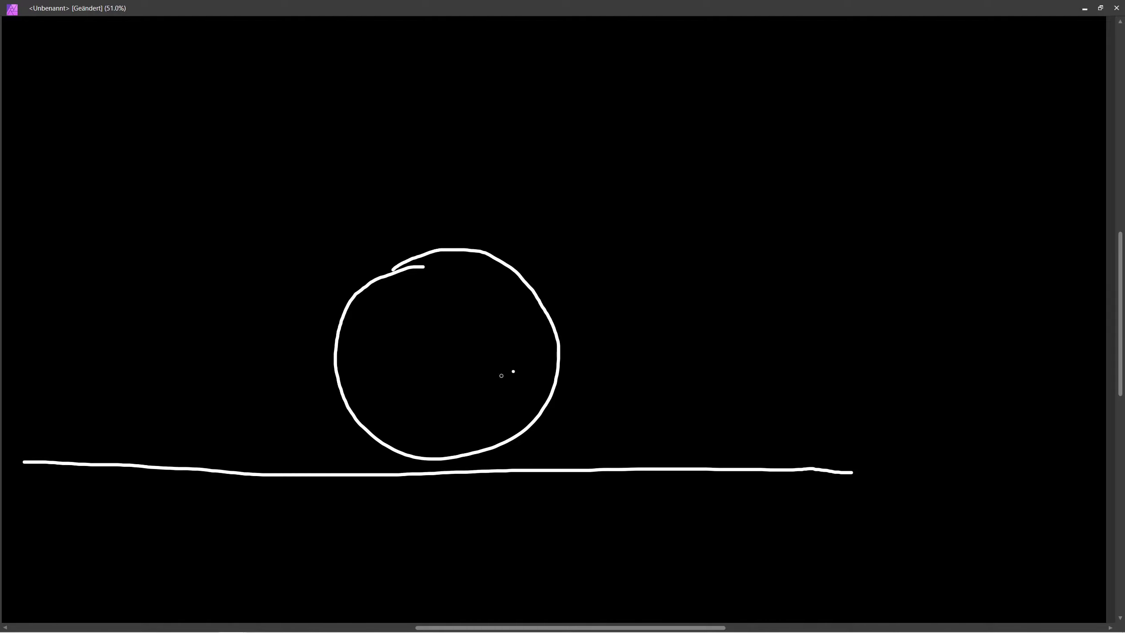
middle_drag(667, 194, 575, 243)
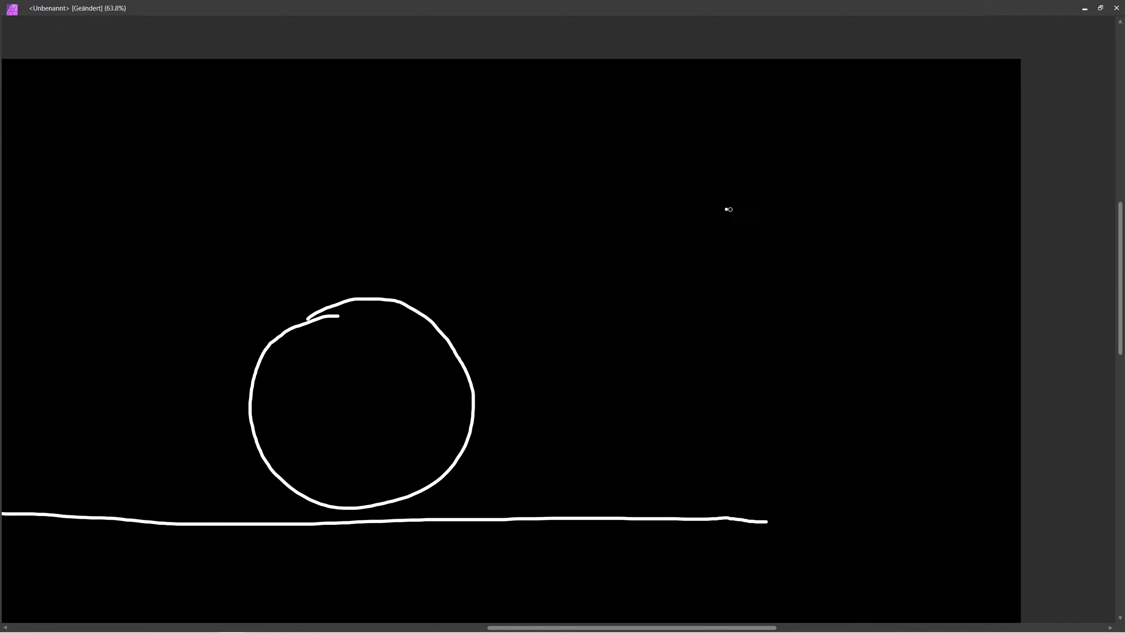
ctrl+scroll(728, 211, up, 3)
ctrl+scroll(671, 249, down, 3)
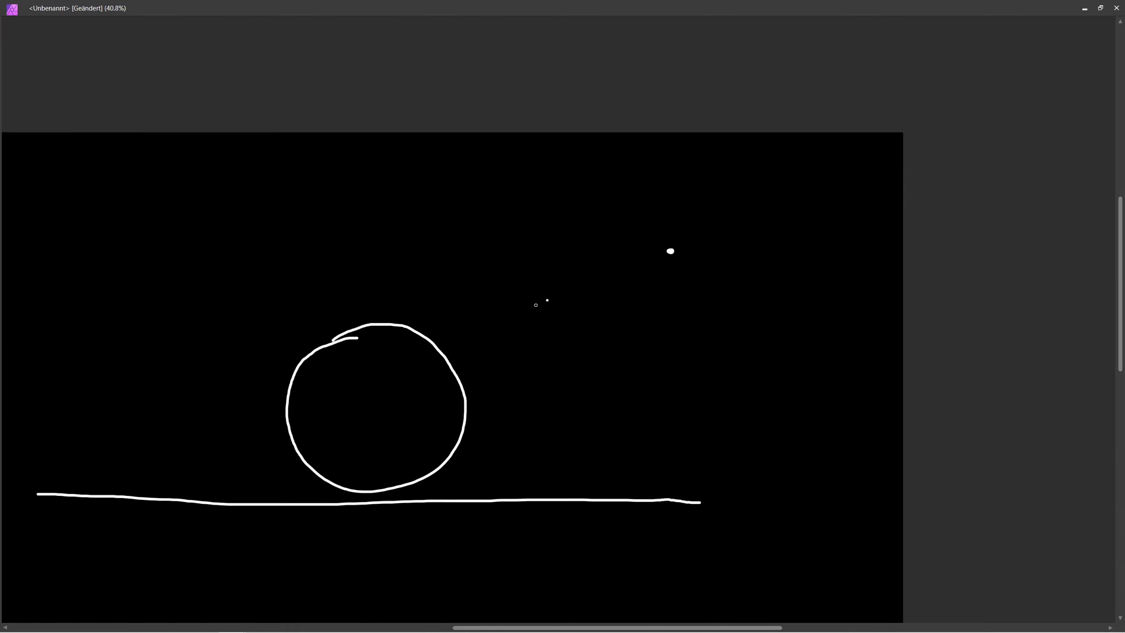
ctrl+scroll(904, 181, up, 3)
drag(904, 180, 449, 354)
Undo the diagonal stroke above the separate surface line, and sketch an incoming and a reflected ray meeting on that line
ctrl+scroll(443, 358, up, 3)
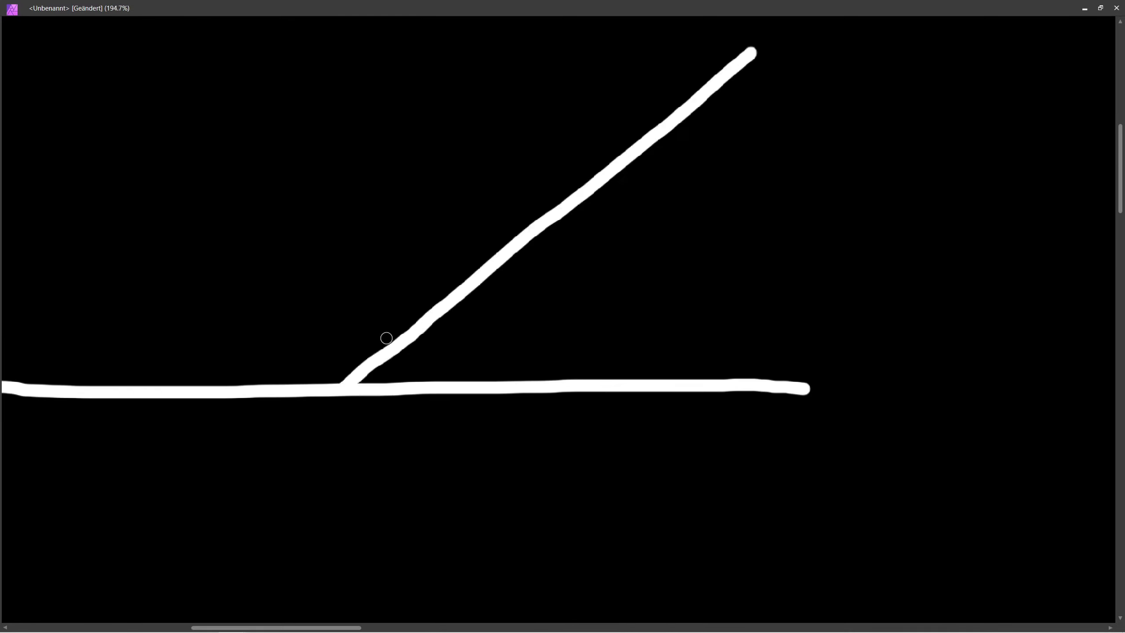
key(ctrl+z)
middle_drag(460, 299, 504, 347)
ctrl+scroll(504, 346, down, 2)
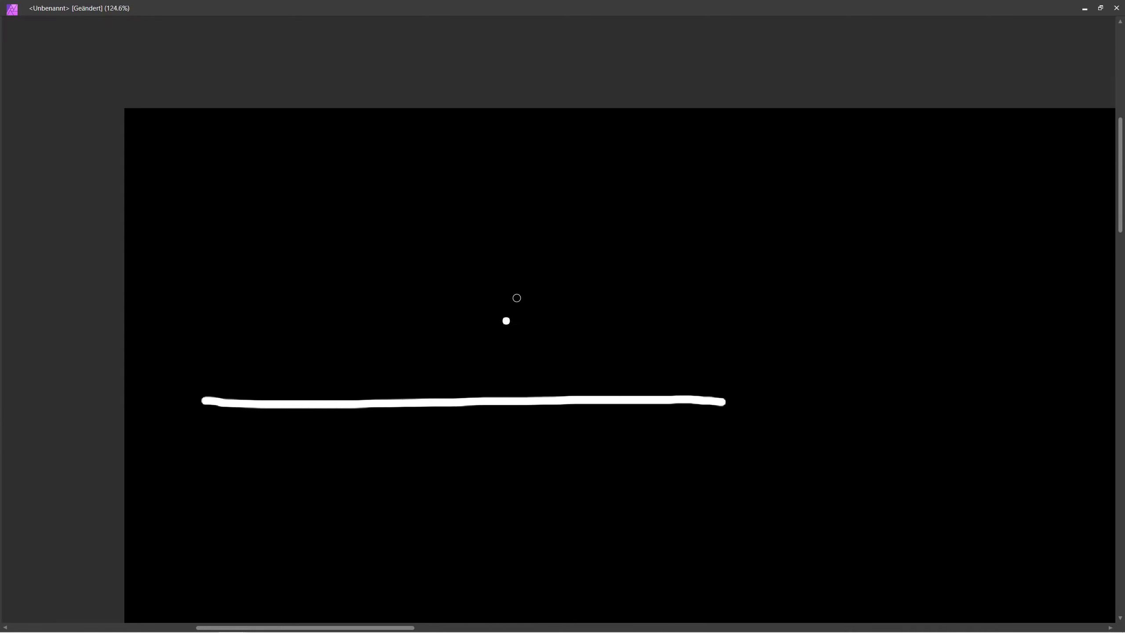
middle_drag(518, 300, 513, 355)
ctrl+scroll(600, 273, up, 2)
middle_drag(711, 228, 745, 188)
drag(771, 163, 389, 512)
drag(121, 220, 483, 499)
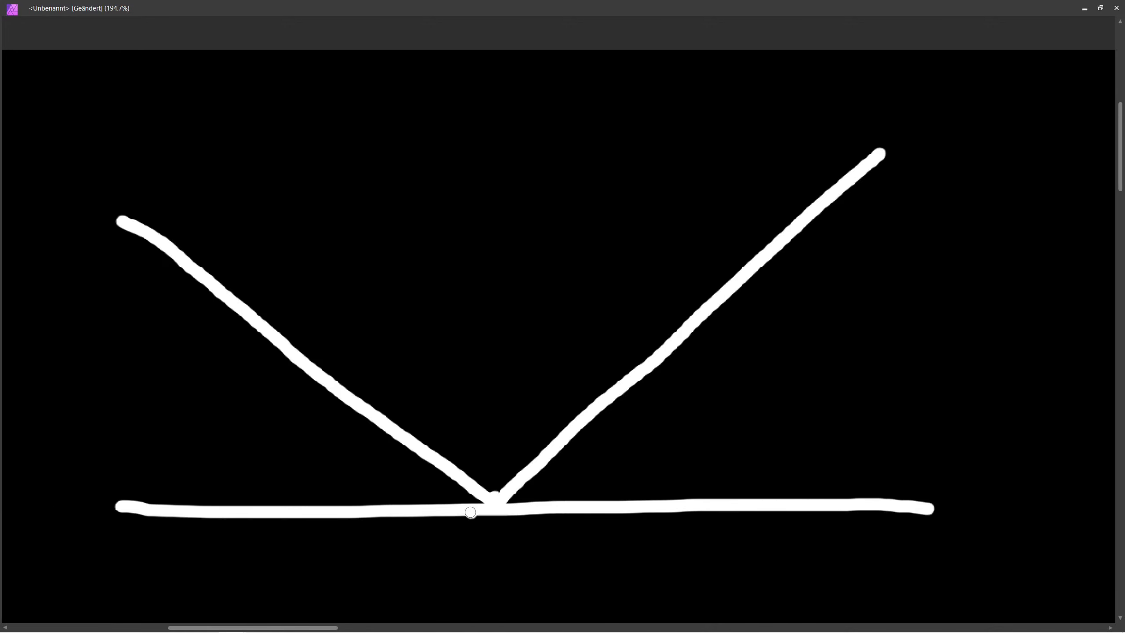
Add the vertical normal, the angle marks and direction arrowheads to the flat-surface reflection sketch
drag(477, 109, 491, 491)
drag(479, 353, 361, 399)
drag(112, 247, 153, 198)
drag(791, 196, 830, 247)
drag(492, 350, 594, 401)
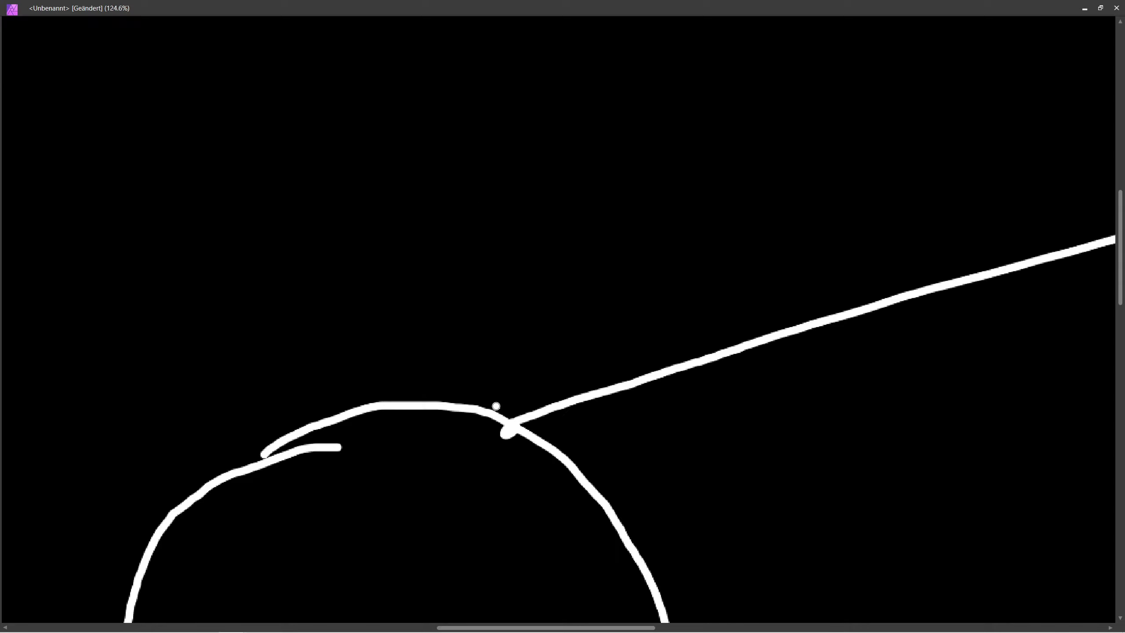
At the circle's hit point, sketch arrows for the incoming ray, surface normal and reflected ray, and mark the equal angles
mouse_move(655, 351)
mouse_down()
mouse_move(616, 381)
mouse_move(691, 399)
mouse_up()
drag(502, 435, 584, 286)
drag(583, 287, 593, 319)
drag(502, 426, 456, 165)
drag(457, 164, 492, 200)
ctrl+scroll(546, 310, down, 4)
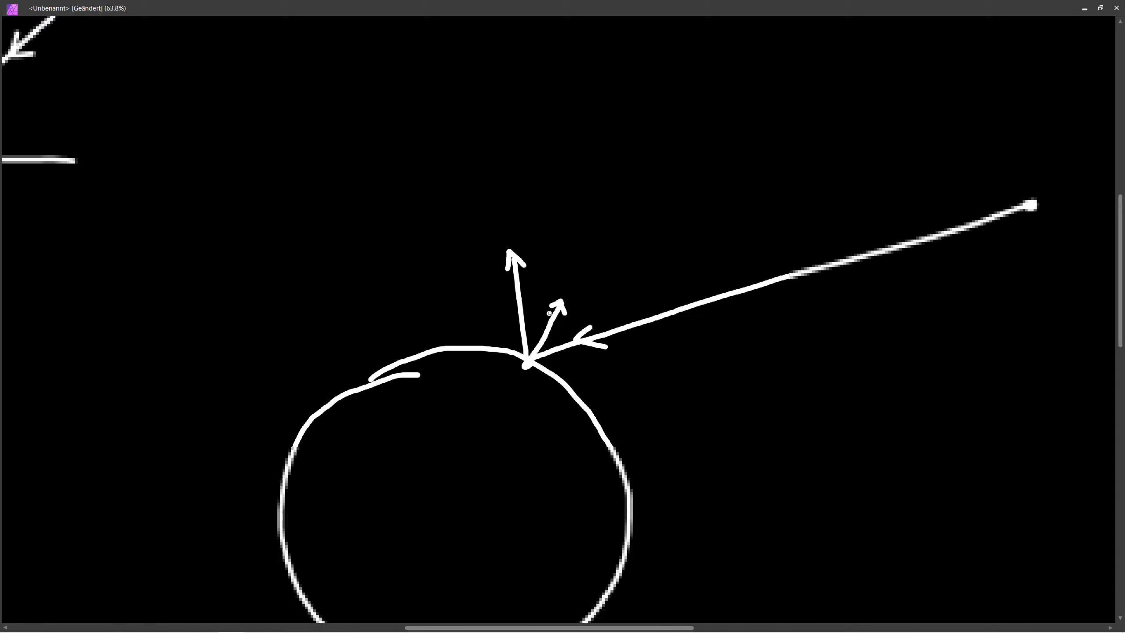
ctrl+scroll(542, 340, up, 7)
mouse_move(455, 327)
mouse_down()
mouse_move(510, 328)
mouse_move(574, 364)
mouse_up()
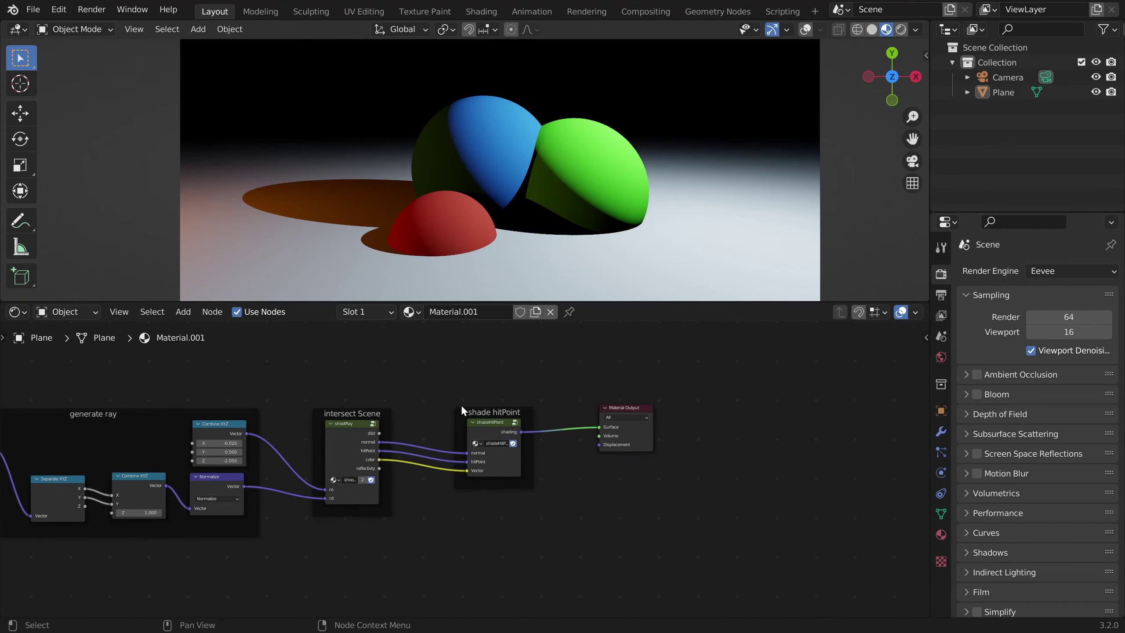
In Blender, move the Material Output farther from shadeHitPoint and add another shootRay group below the framed nodes
drag(634, 410, 763, 414)
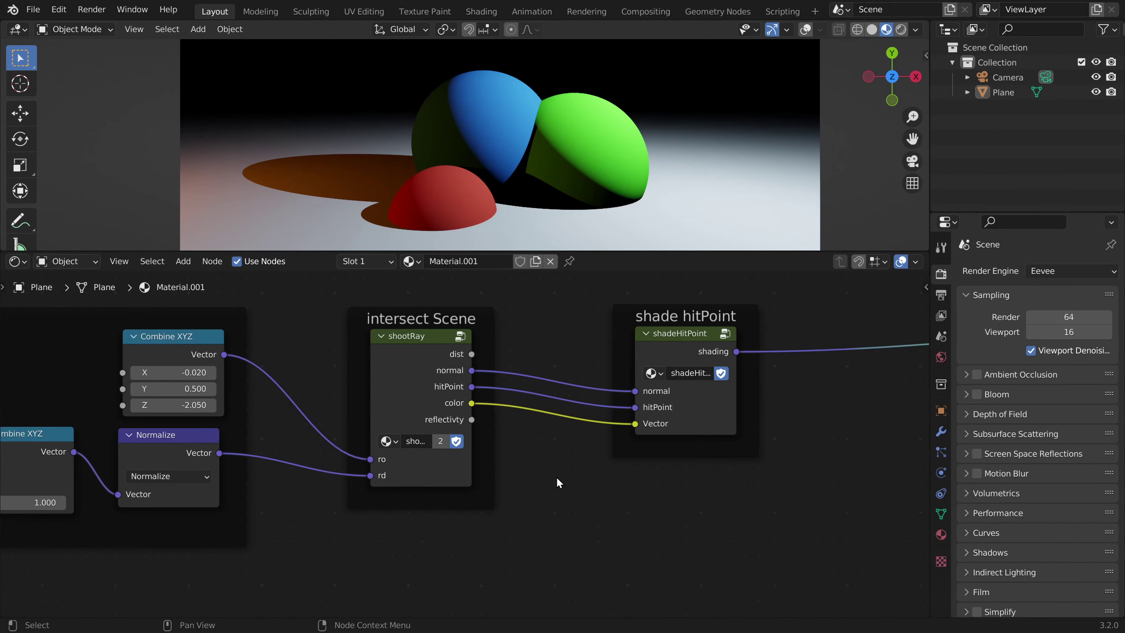
scroll(557, 478, down, 3)
middle_drag(557, 477, 564, 441)
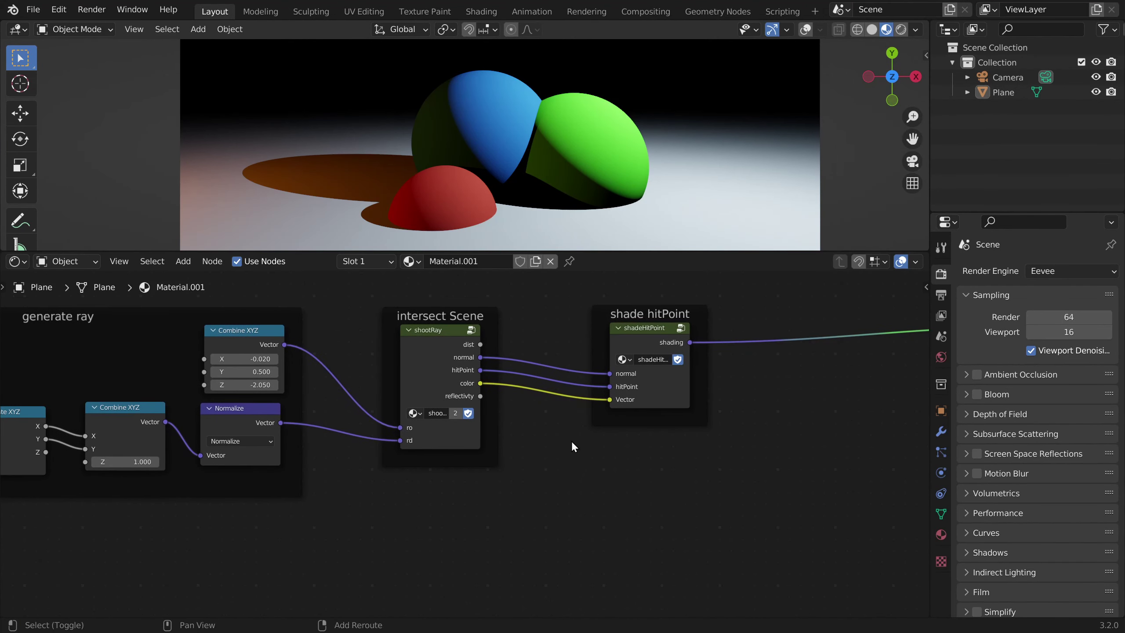
key(shift+a)
click(572, 441)
text(shoo)
key(Return)
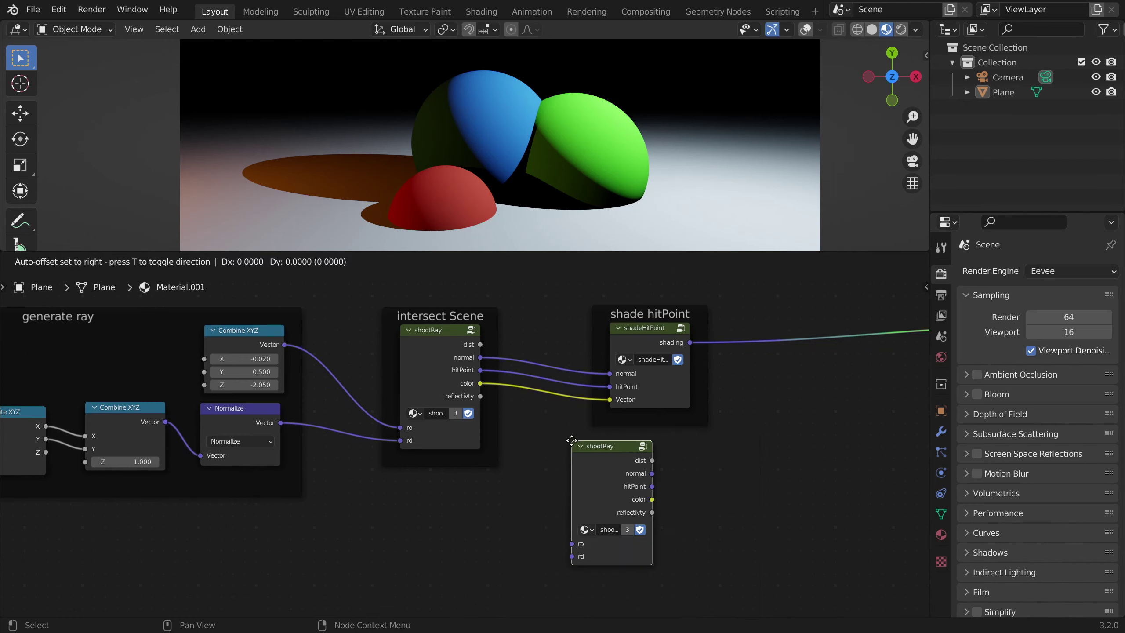
click(534, 494)
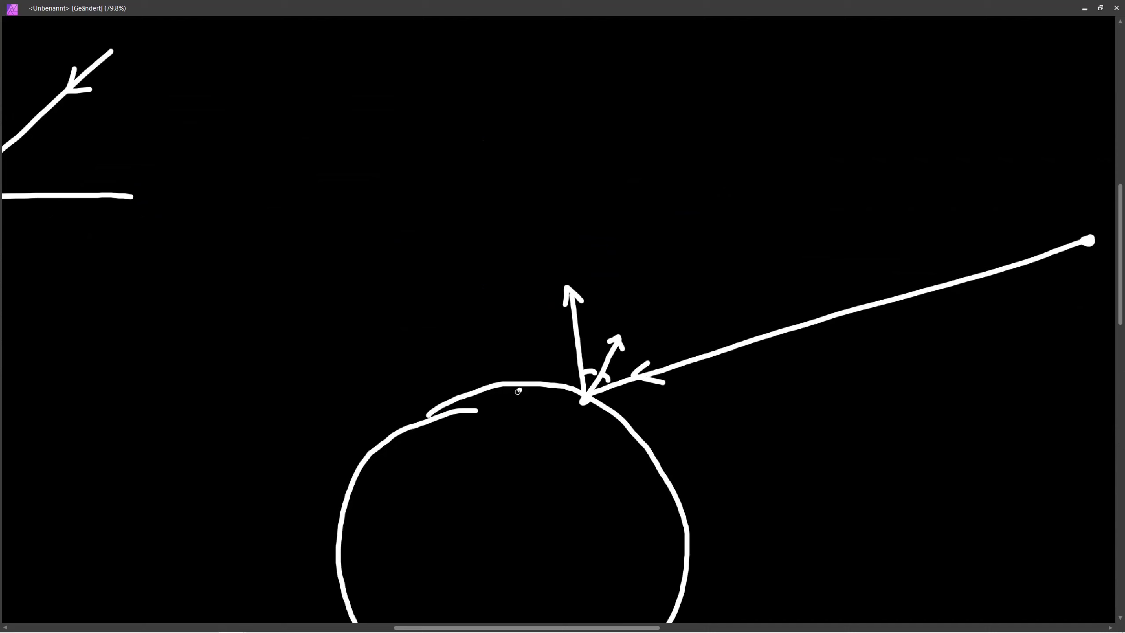
Connect the first shootRay's hitPoint output to the second shootRay's ro input
ctrl+scroll(650, 409, up, 2)
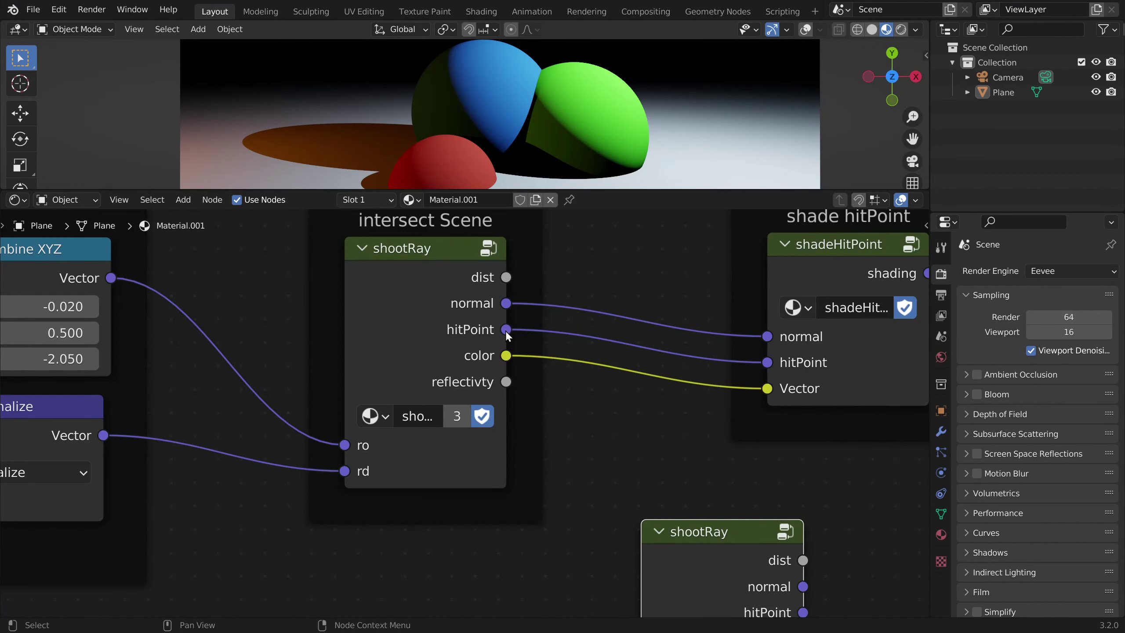
scroll(510, 337, down, 4)
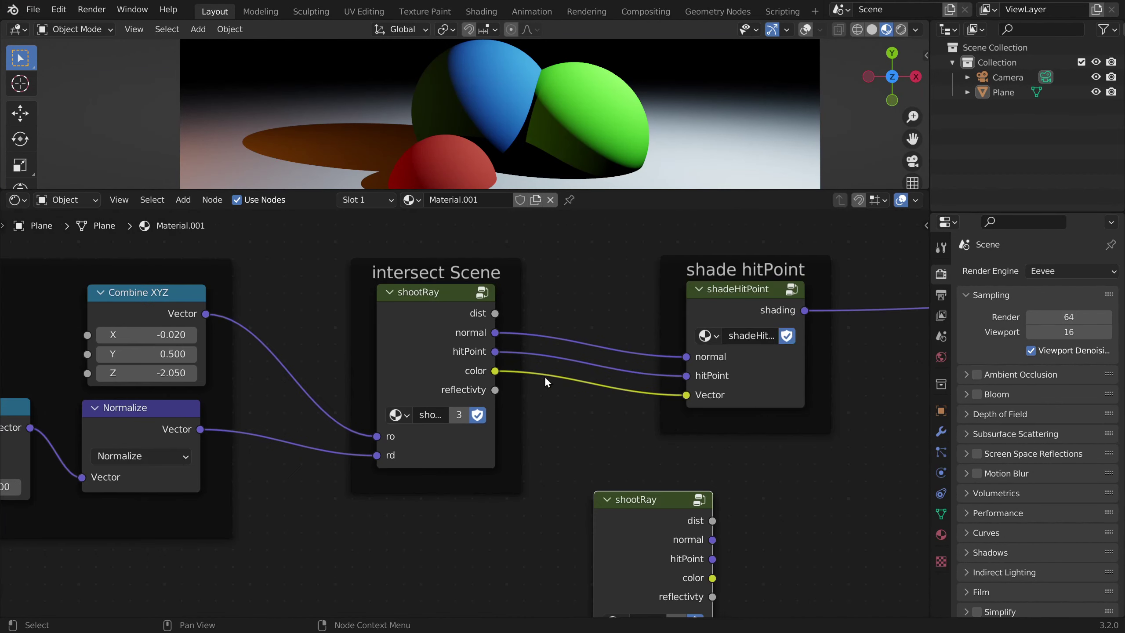
middle_drag(564, 472, 541, 355)
drag(472, 232, 570, 527)
scroll(572, 525, up, 5)
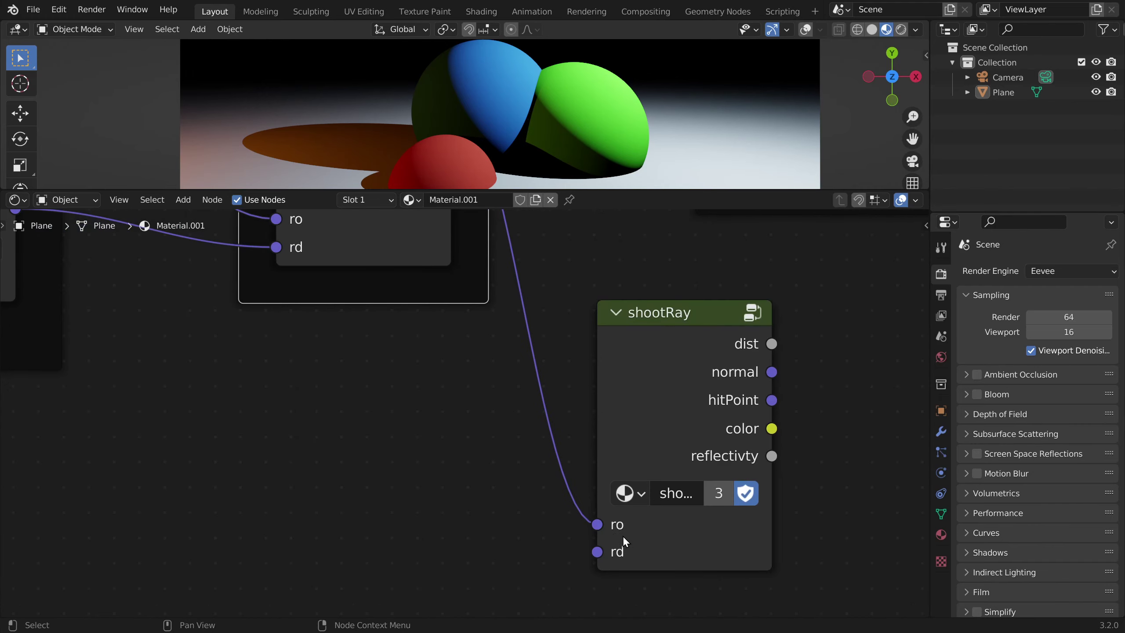
scroll(635, 526, down, 2)
middle_drag(562, 520, 638, 521)
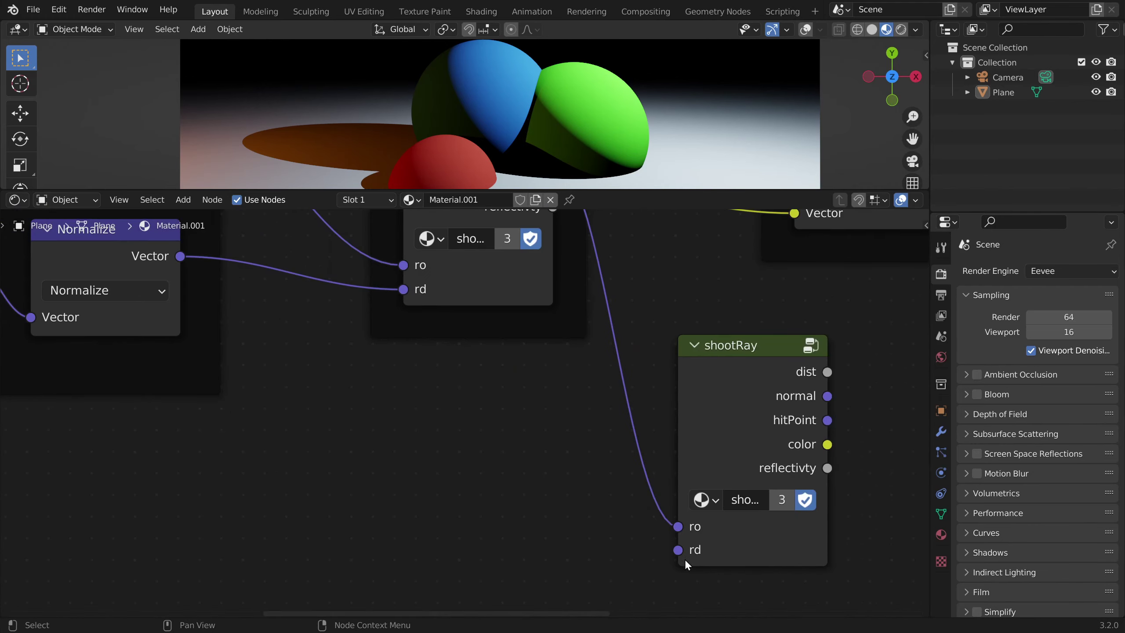
Add a Vector Math node below the intersect Scene frame and set its operation to Reflect
middle_drag(342, 367, 652, 559)
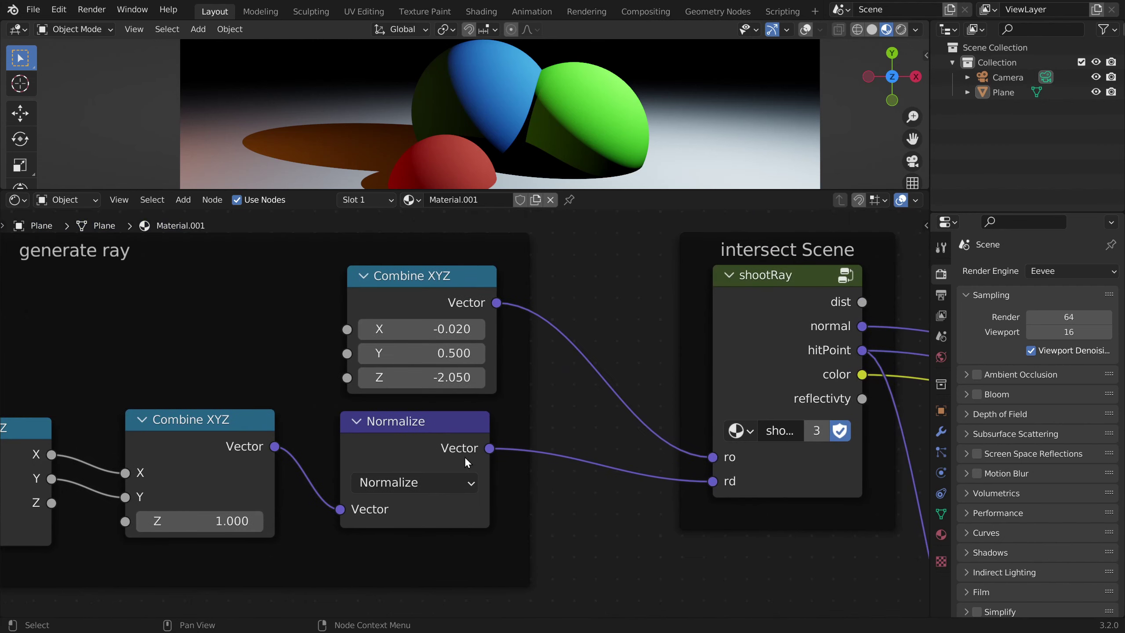
click(415, 440)
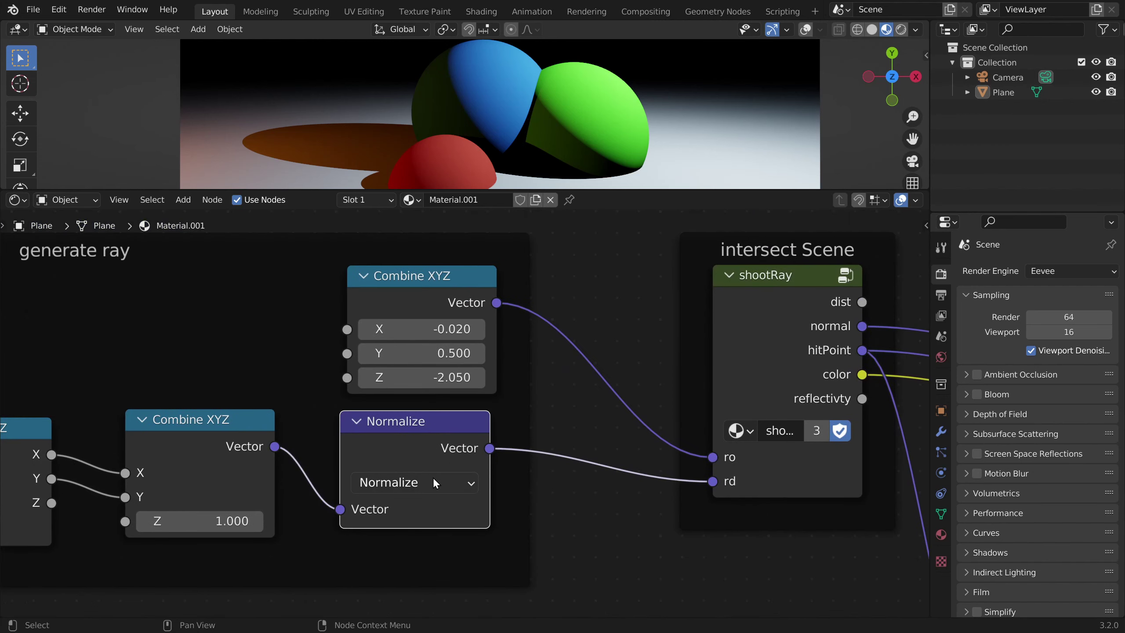
scroll(639, 416, down, 5)
middle_drag(763, 401, 690, 320)
key(shift+a)
click(535, 378)
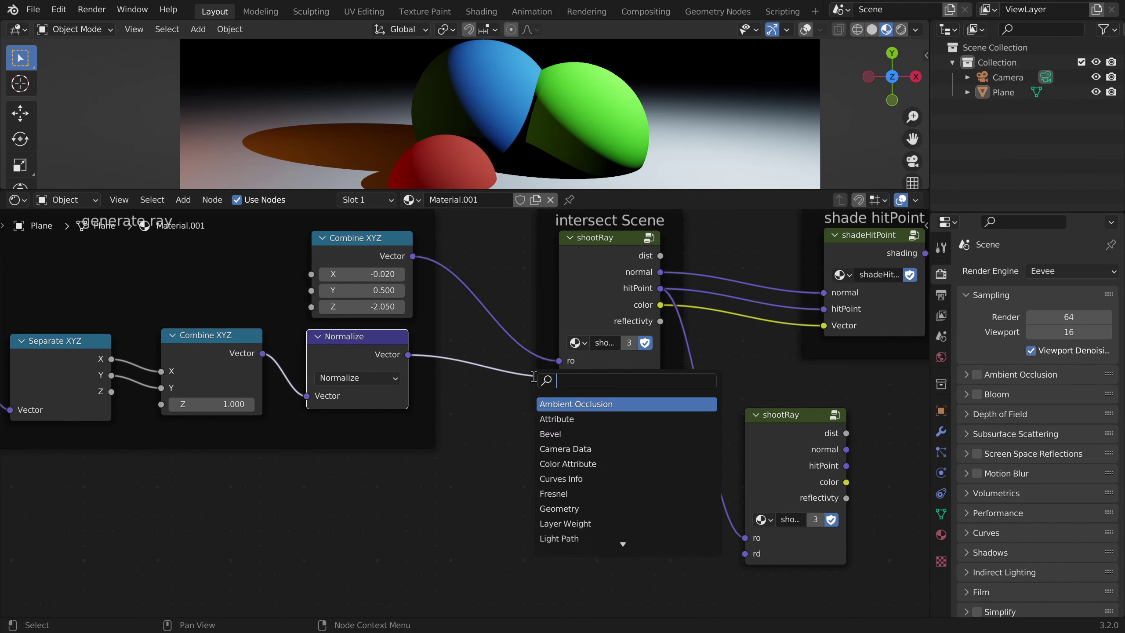
text(vecto)
key(Return)
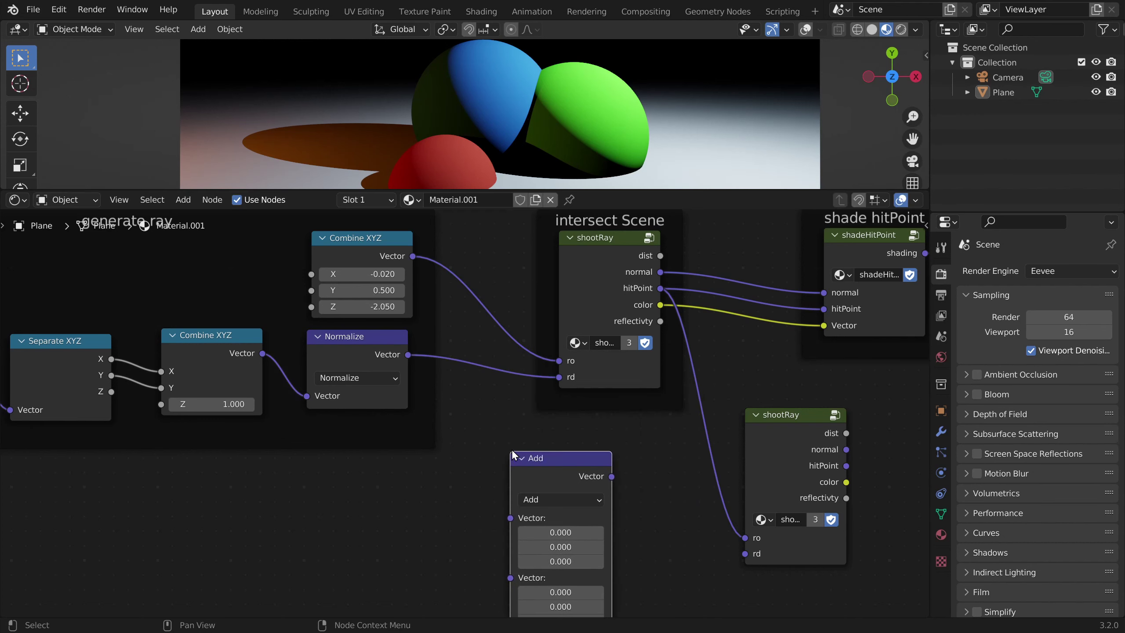
click(512, 449)
click(545, 499)
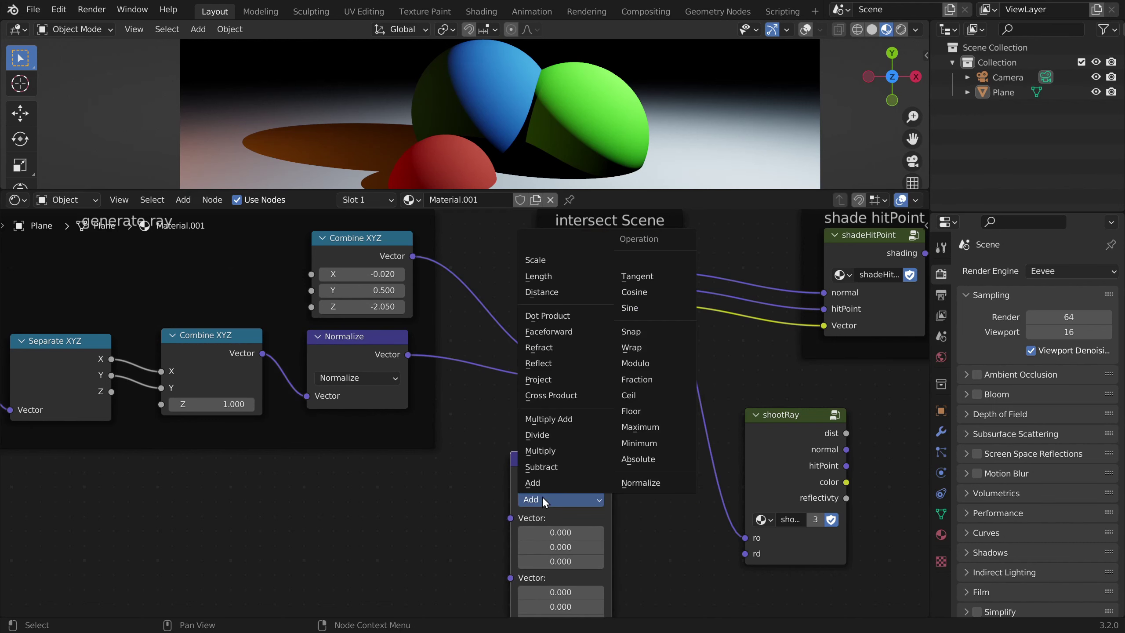
click(544, 365)
Feed the Normalize output and the first shootRay's normal into the Reflect node's first and second Vector inputs
drag(374, 270, 615, 440)
scroll(619, 445, up, 2)
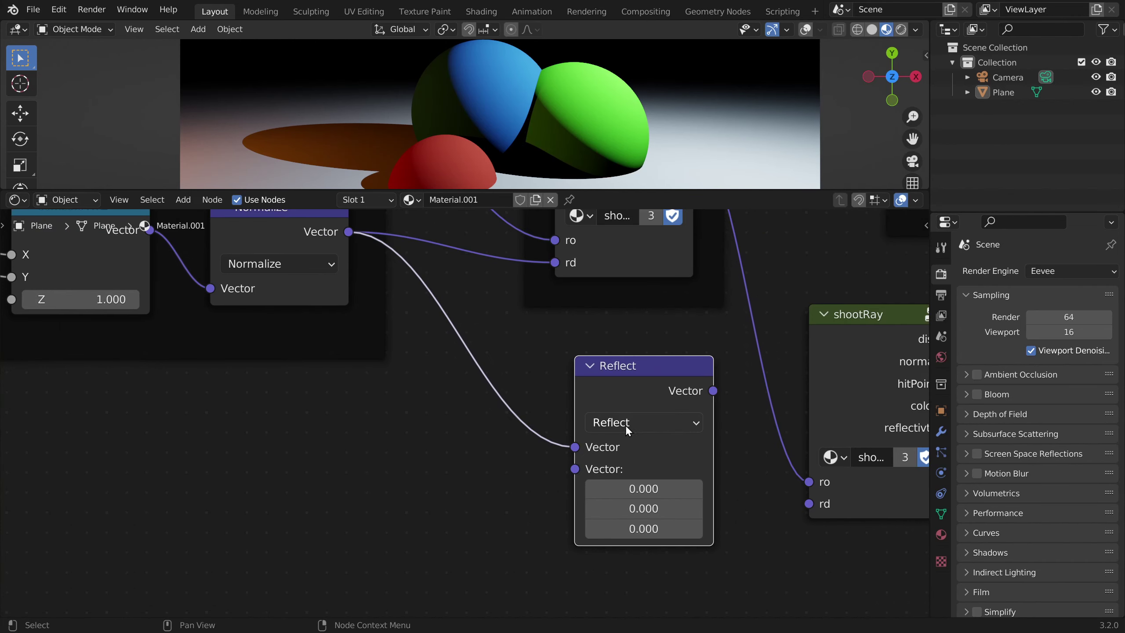
scroll(616, 353, down, 2)
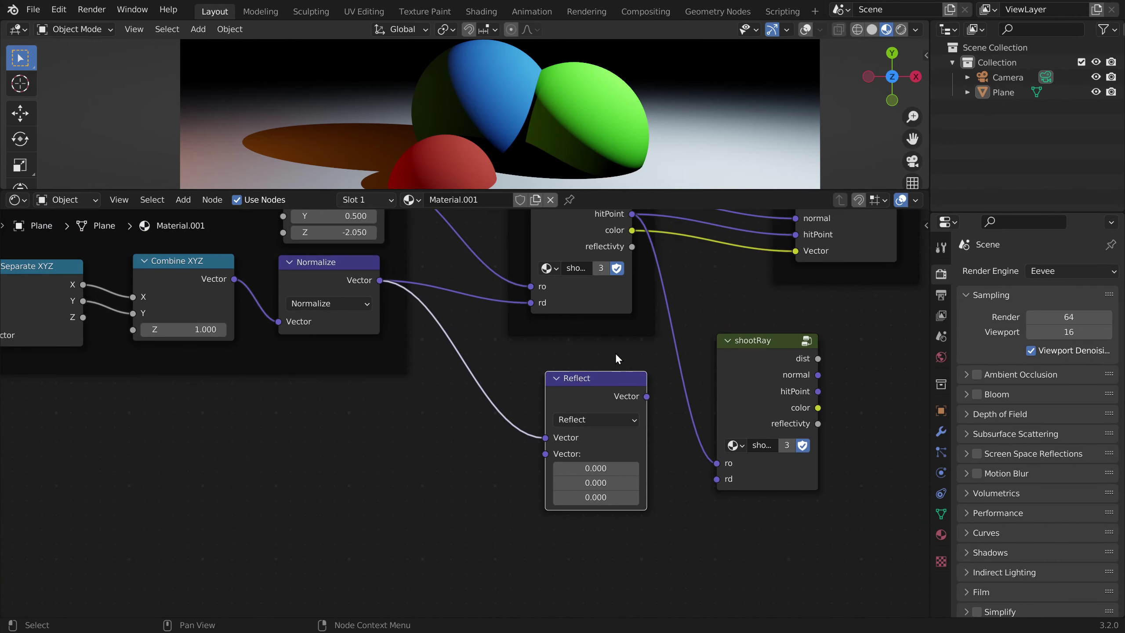
scroll(616, 357, up, 3)
drag(642, 286, 530, 446)
scroll(531, 306, down, 2)
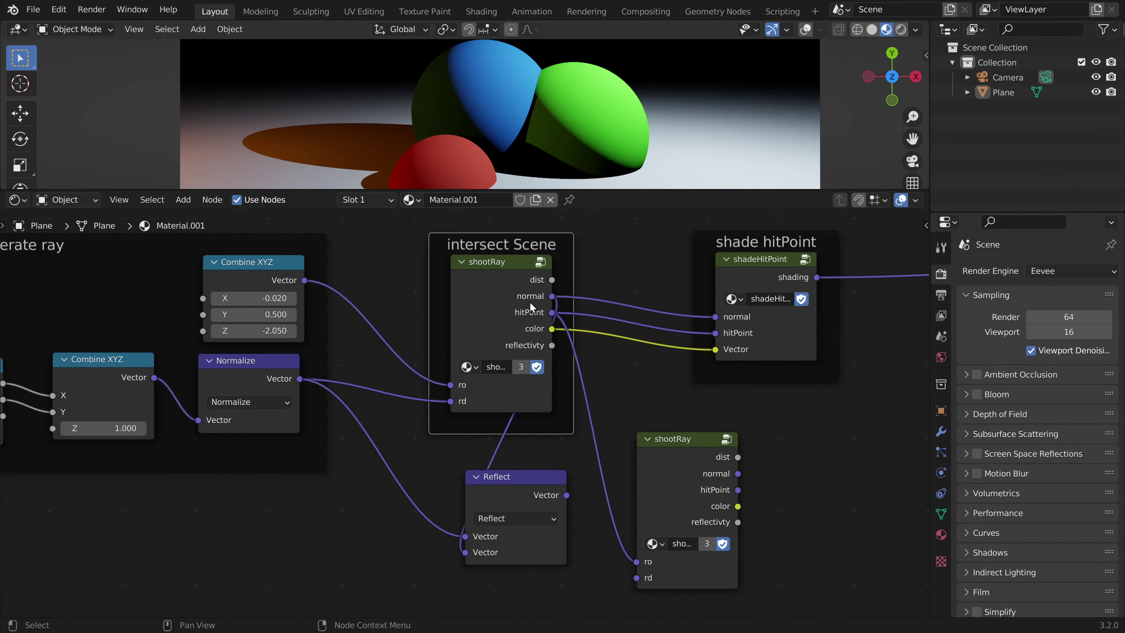
Connect the Reflect output to the second shootRay's rd input and collapse the Reflect node
middle_drag(553, 305, 469, 245)
drag(481, 435, 552, 517)
click(393, 417)
click(531, 400)
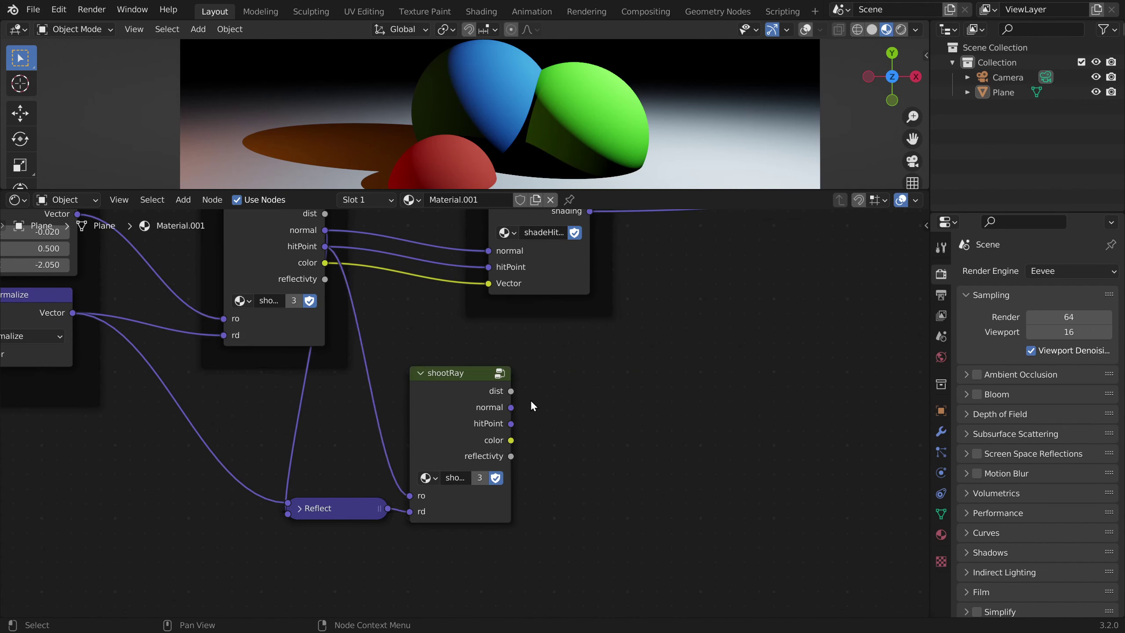
Move the Material Output closer to the second shootRay and connect that group's normal output to Surface
click(491, 369)
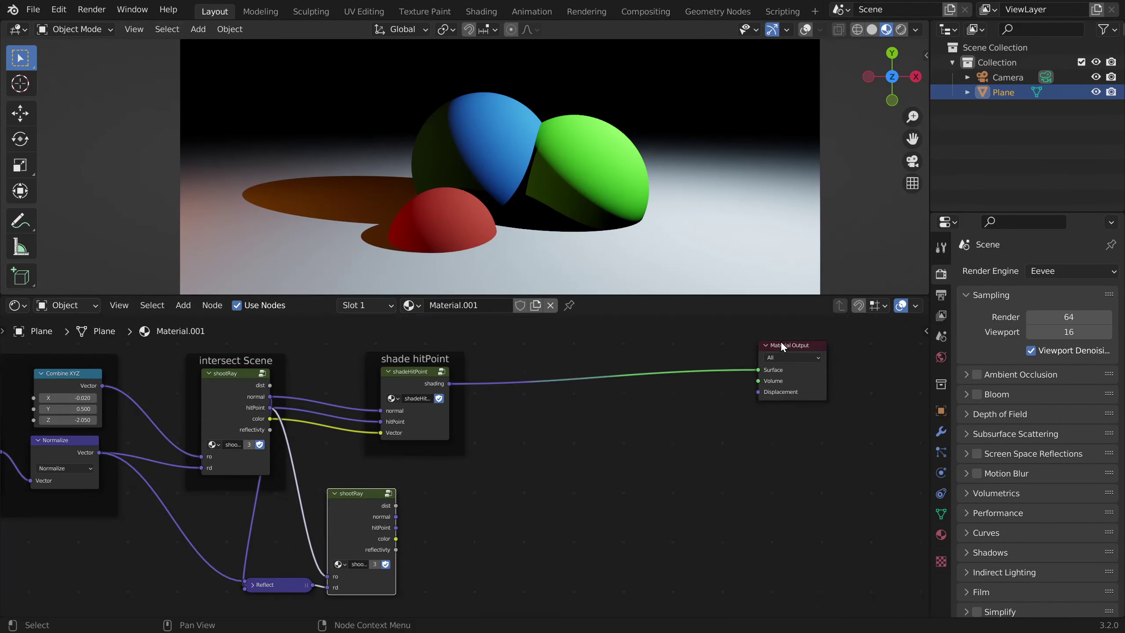
drag(780, 342, 557, 461)
scroll(423, 519, up, 7)
middle_drag(424, 519, 465, 435)
scroll(386, 459, up, 2)
drag(357, 474, 693, 414)
drag(691, 410, 695, 409)
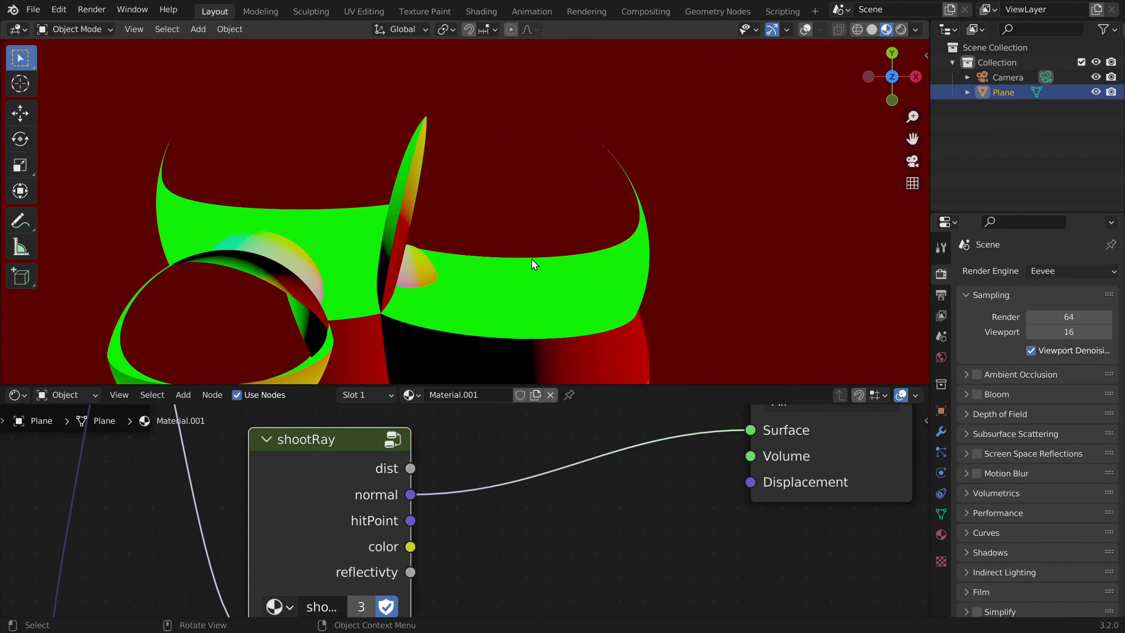
Switch to the Affinity Photo sketch and draw more rays from the point, with bounces between the circle and the ground
key(alt+Tab)
drag(860, 122, 621, 267)
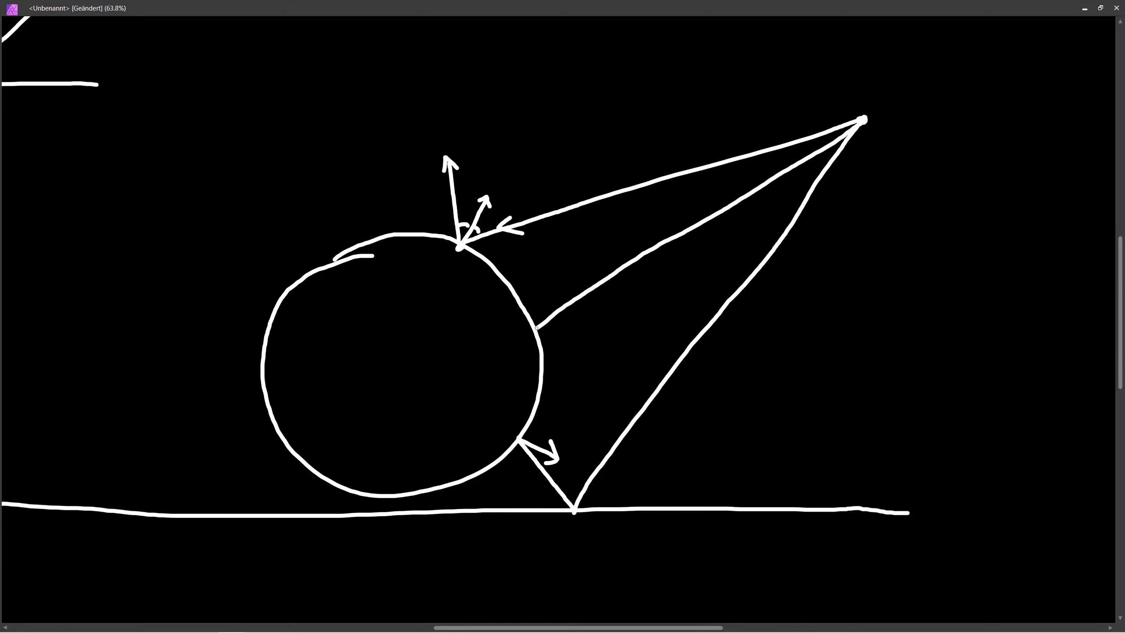
ctrl+scroll(711, 444, up, 3)
mouse_move(440, 265)
mouse_down()
mouse_move(578, 334)
mouse_move(903, 544)
mouse_up()
middle_drag(908, 538, 622, 439)
ctrl+scroll(622, 440, up, 2)
drag(618, 443, 604, 352)
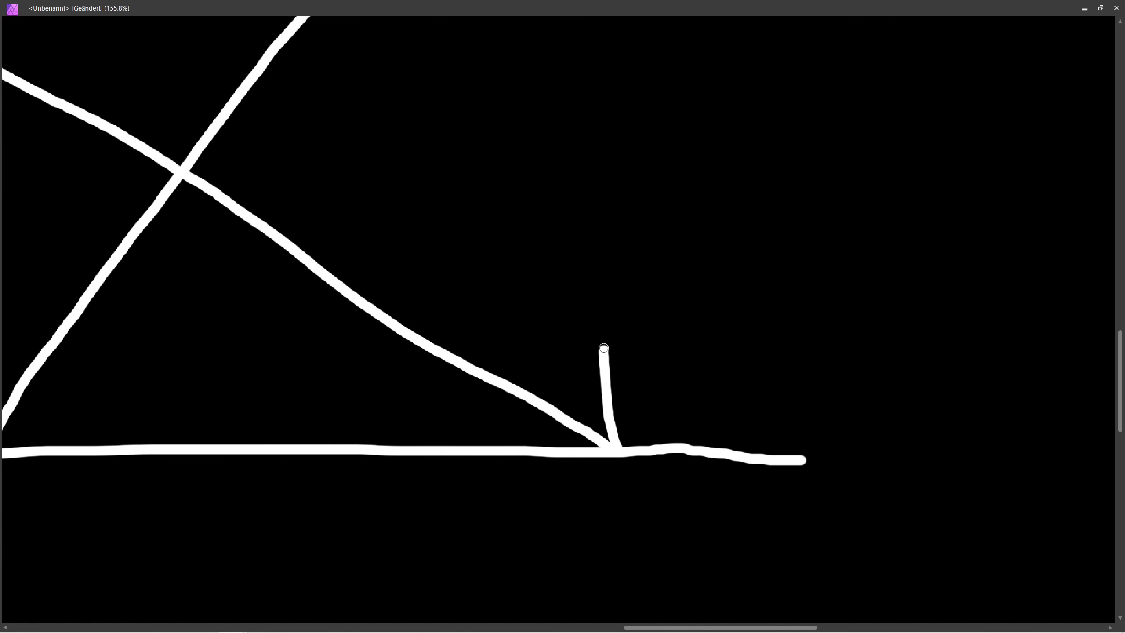
Switch back to Blender and add another shadeHitPoint group node near the second shootRay
key(alt+Tab)
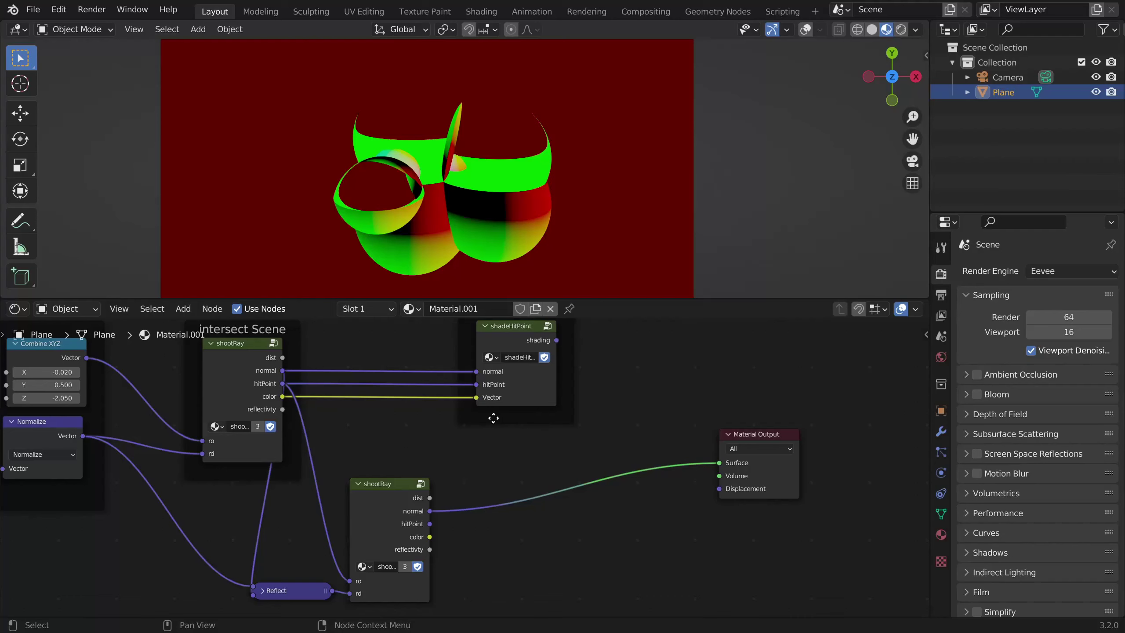
key(shift)
key(shift+a)
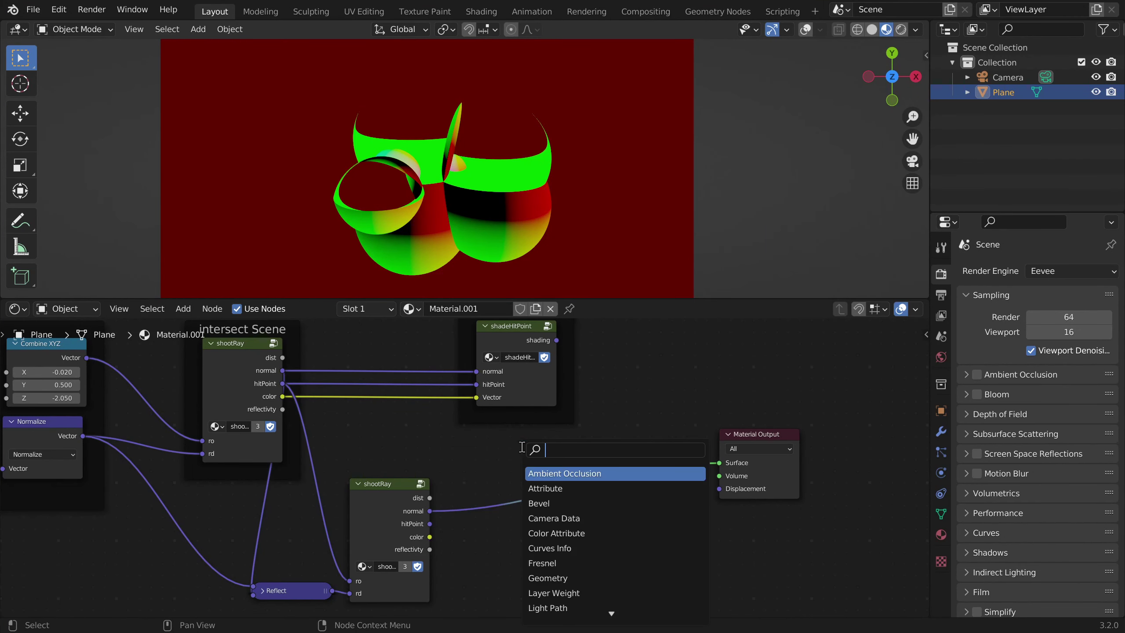
key(shift)
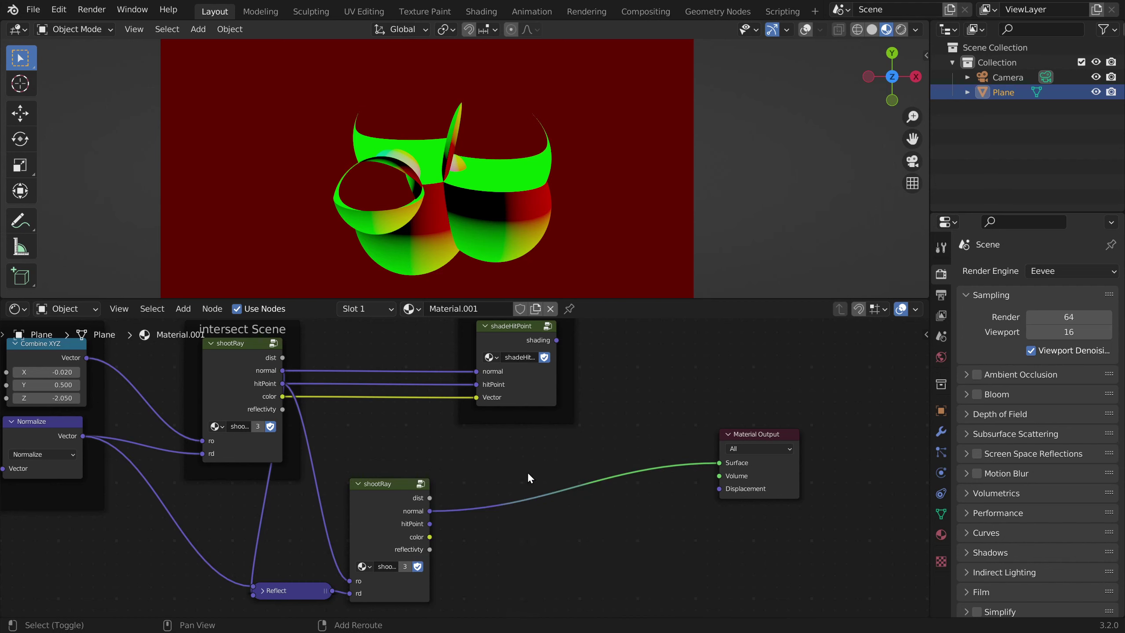
key(shift+a)
text(sha)
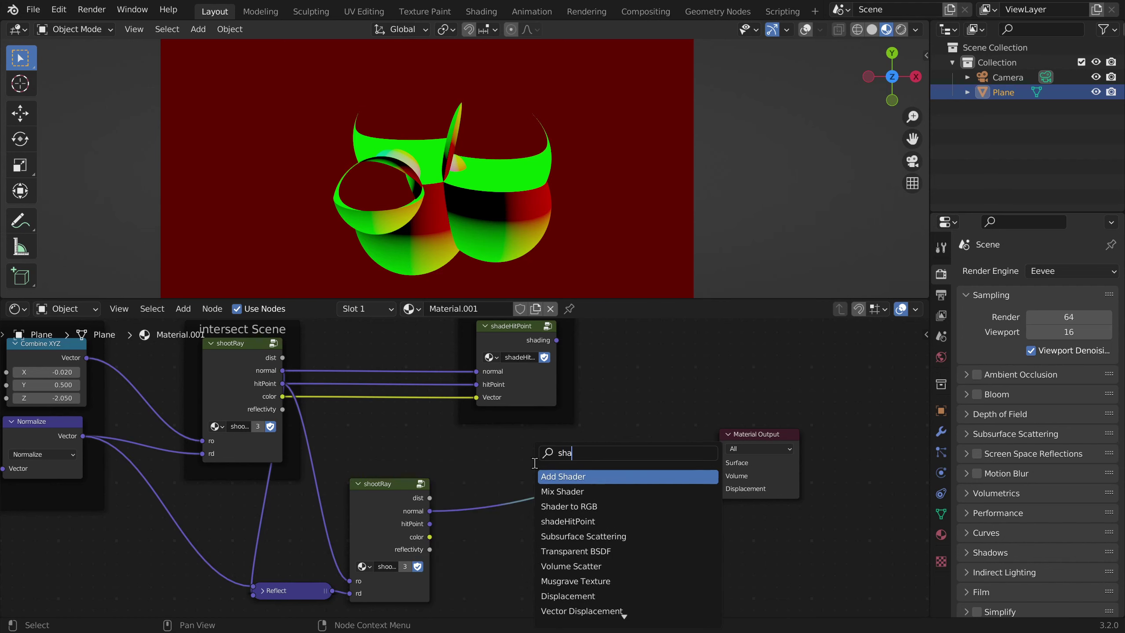
text(de)
key(Down)
key(Down)
key(Down)
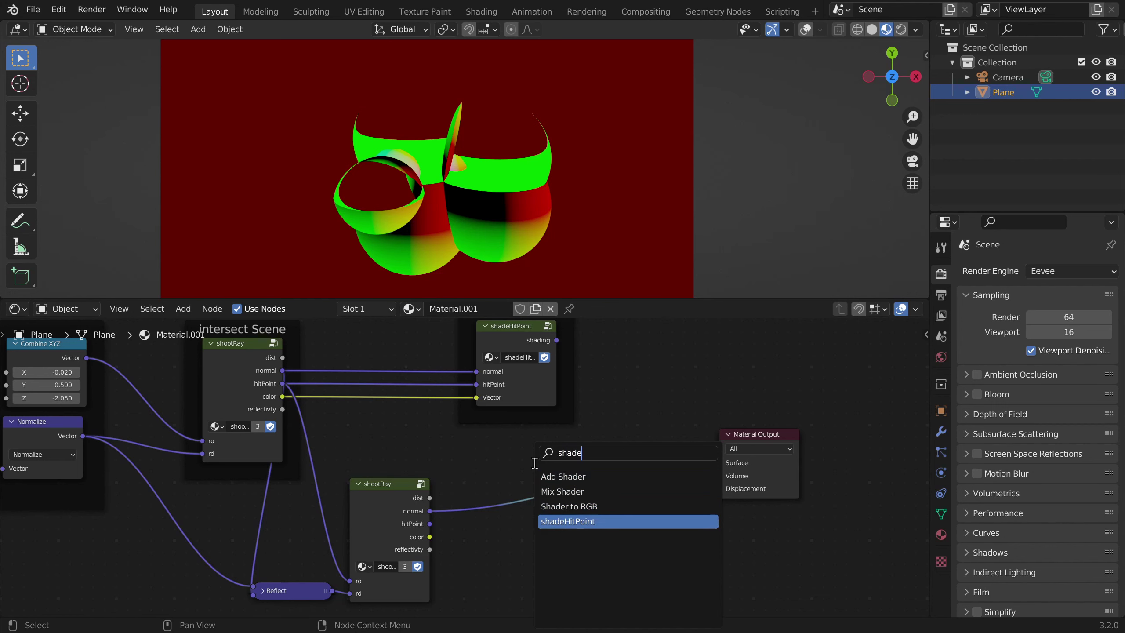
key(Return)
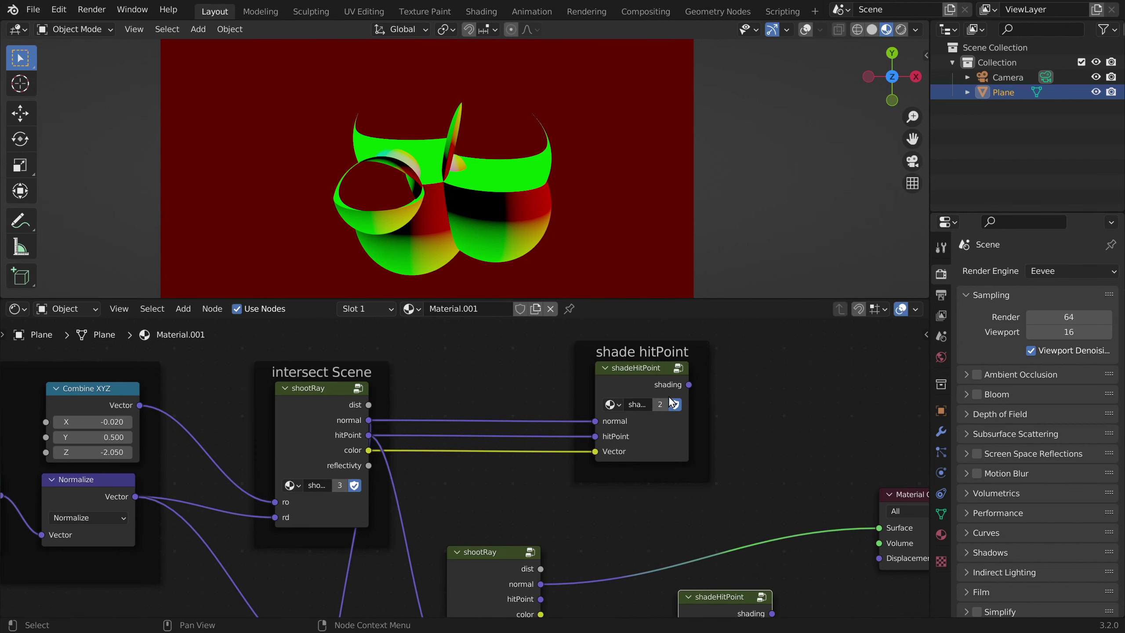
Connect the original shadeHitPoint's shading output to the Material Output's Surface input
middle_drag(672, 403, 526, 369)
drag(543, 351, 734, 495)
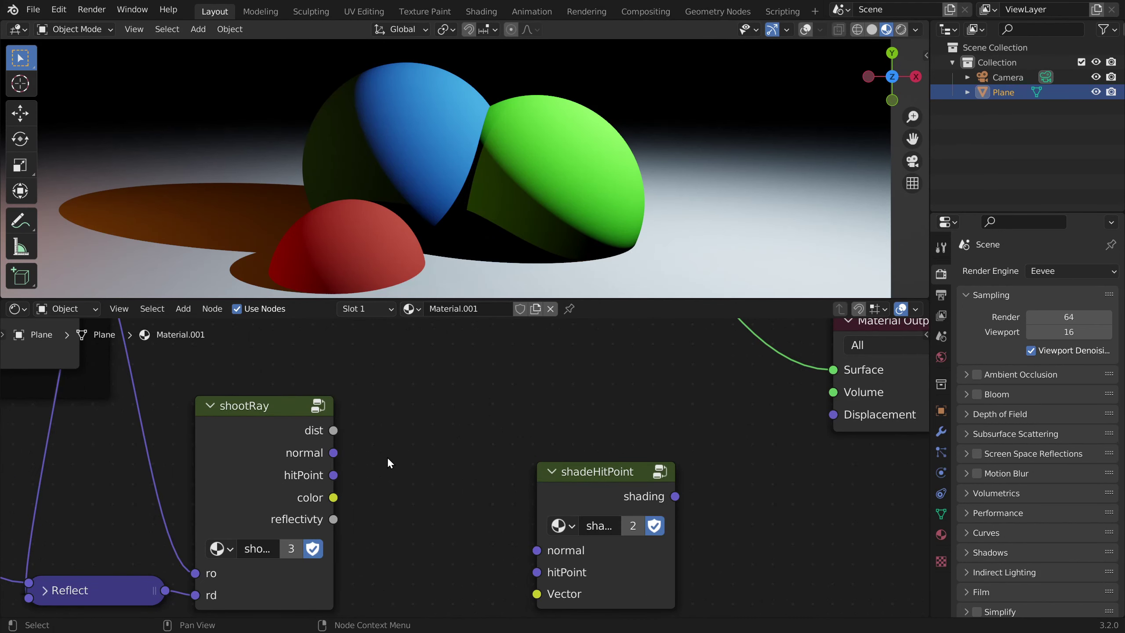
middle_drag(351, 455, 363, 439)
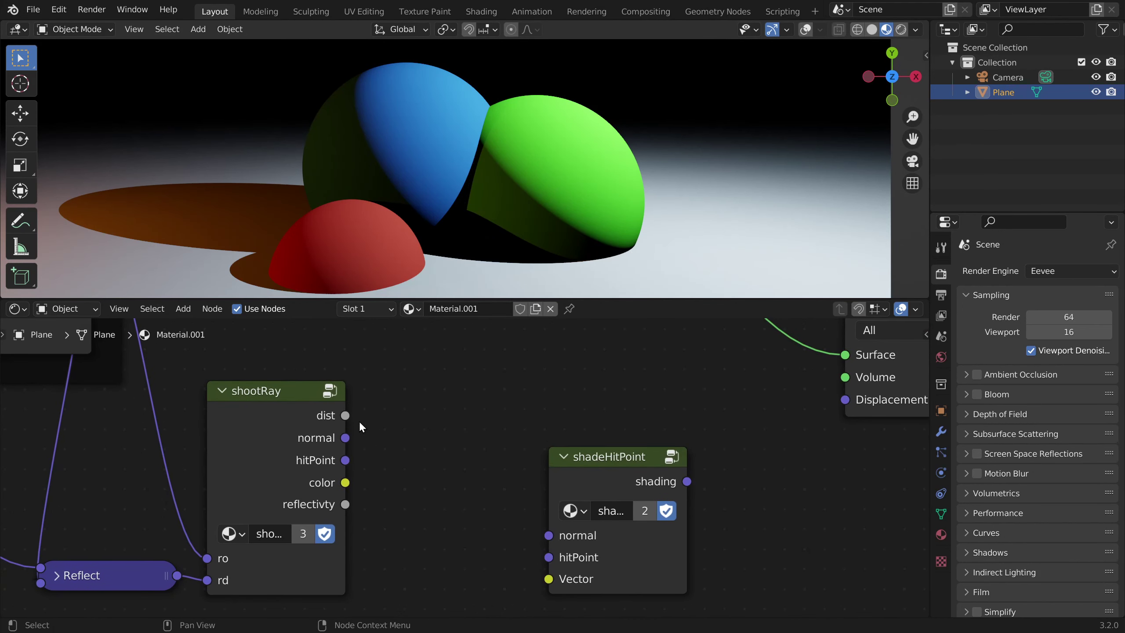
Move the new shadeHitPoint beside the second shootRay and connect that group's normal, hitPoint and color outputs to it
drag(602, 473, 520, 406)
drag(345, 438, 466, 470)
drag(345, 461, 466, 491)
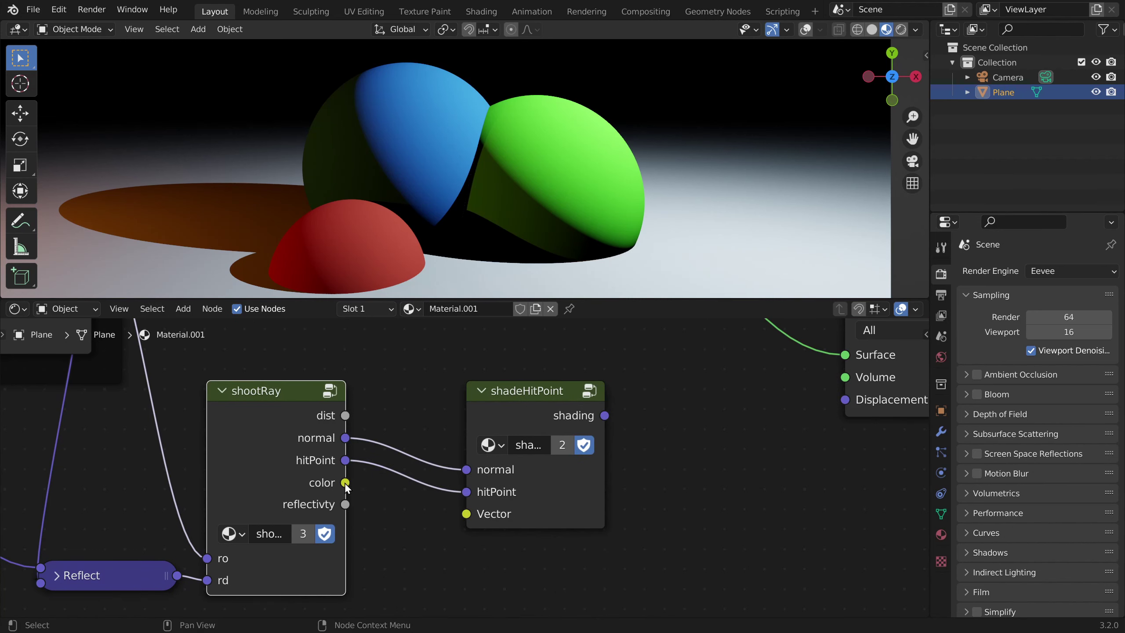
drag(345, 483, 466, 514)
Connect the new shadeHitPoint's shading output to Surface and inspect the reflected shading up close in the viewport
middle_drag(608, 414, 447, 464)
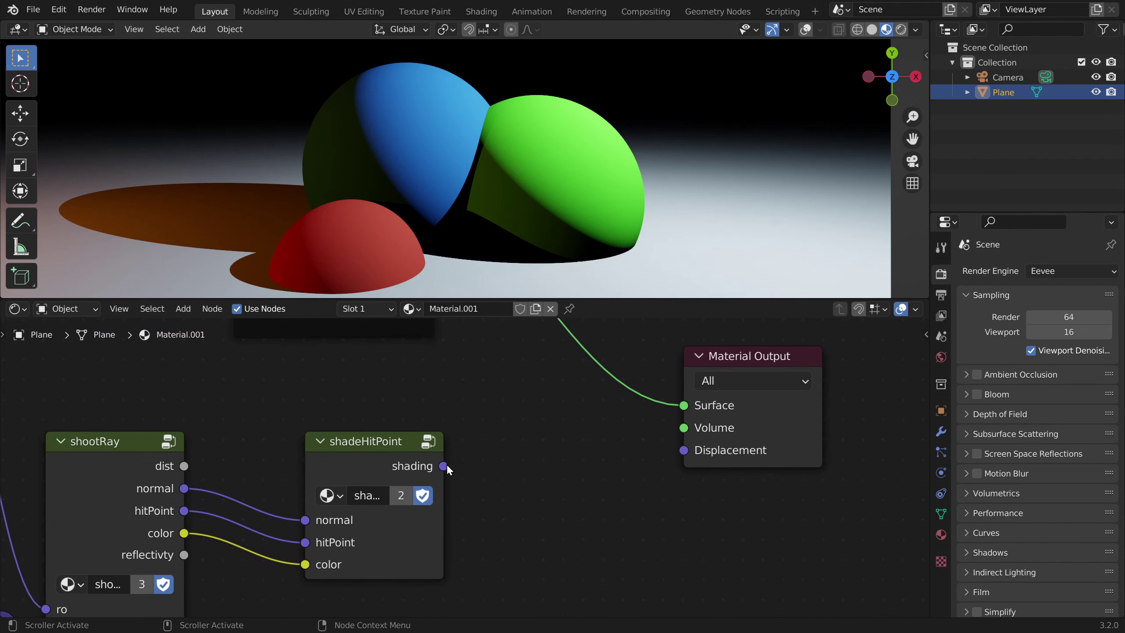
drag(443, 466, 679, 412)
drag(679, 411, 679, 412)
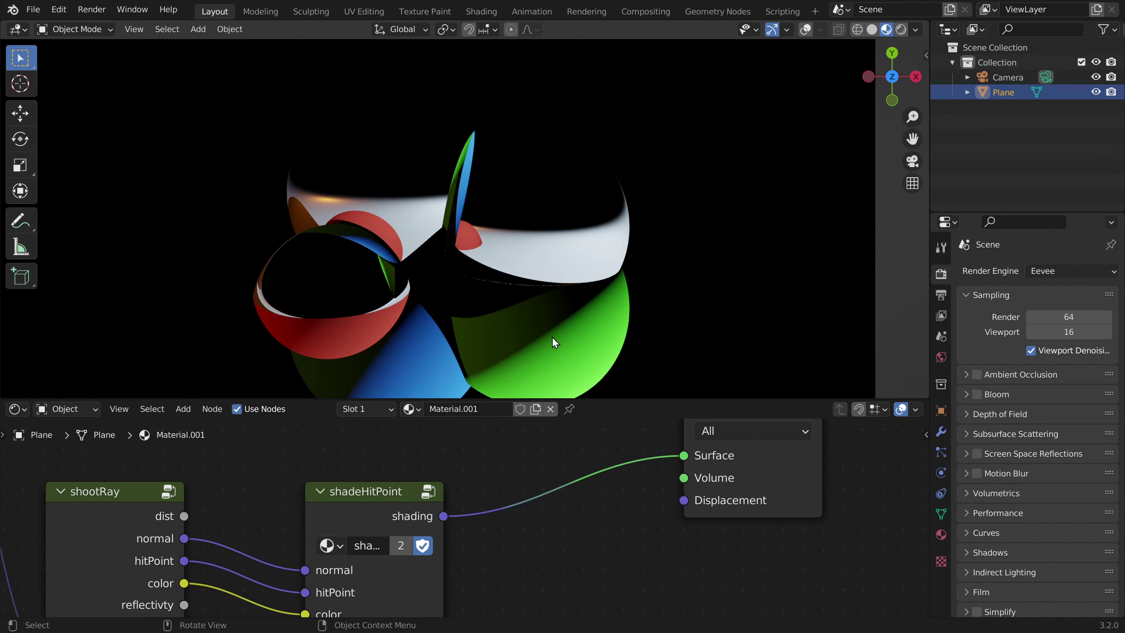
scroll(553, 339, up, 5)
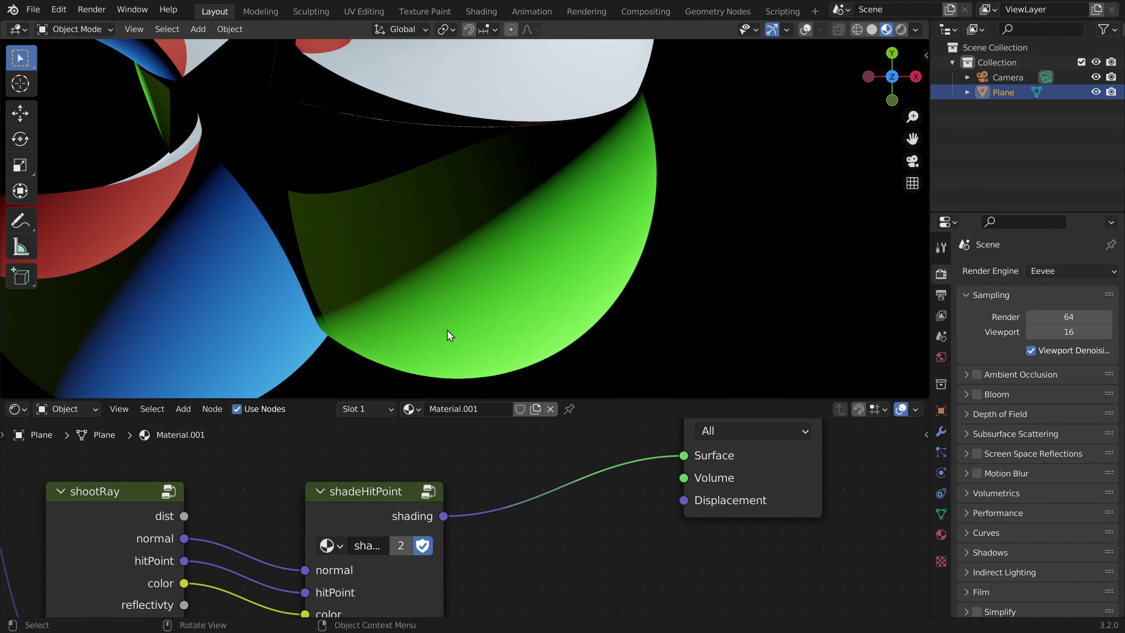
scroll(473, 526, down, 3)
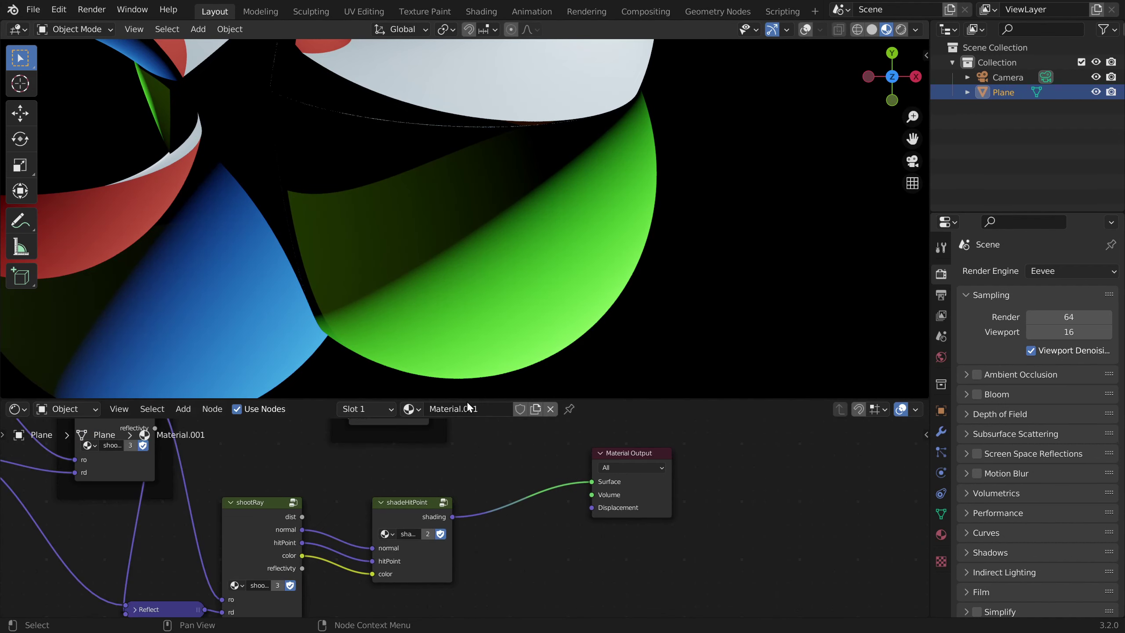
Enclose the Reflect, second shootRay and second shadeHitPoint nodes in a frame labelled "1st reflection bounce" and move it down
drag(468, 399, 469, 241)
middle_drag(424, 417, 638, 407)
scroll(646, 403, down, 5)
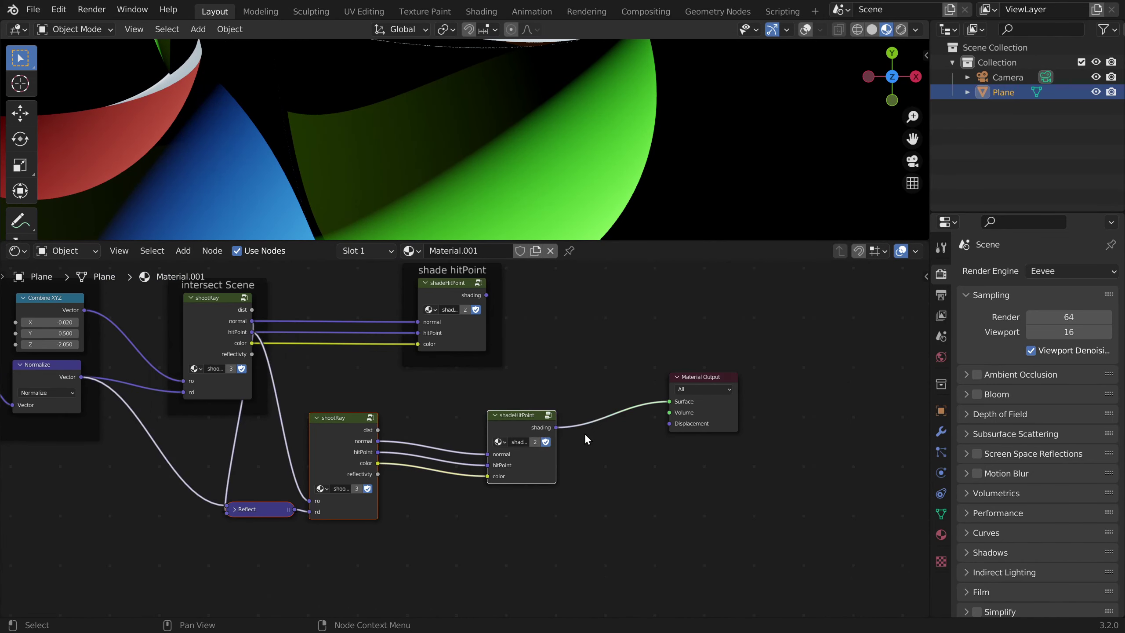
key(ctrl+j)
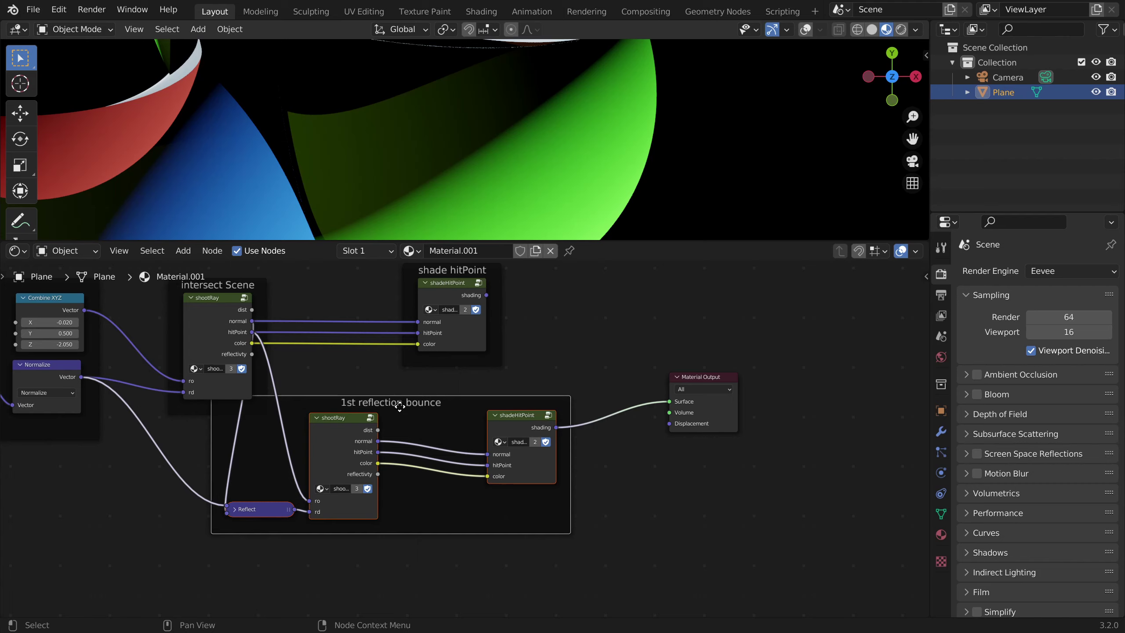
middle_drag(400, 406, 470, 407)
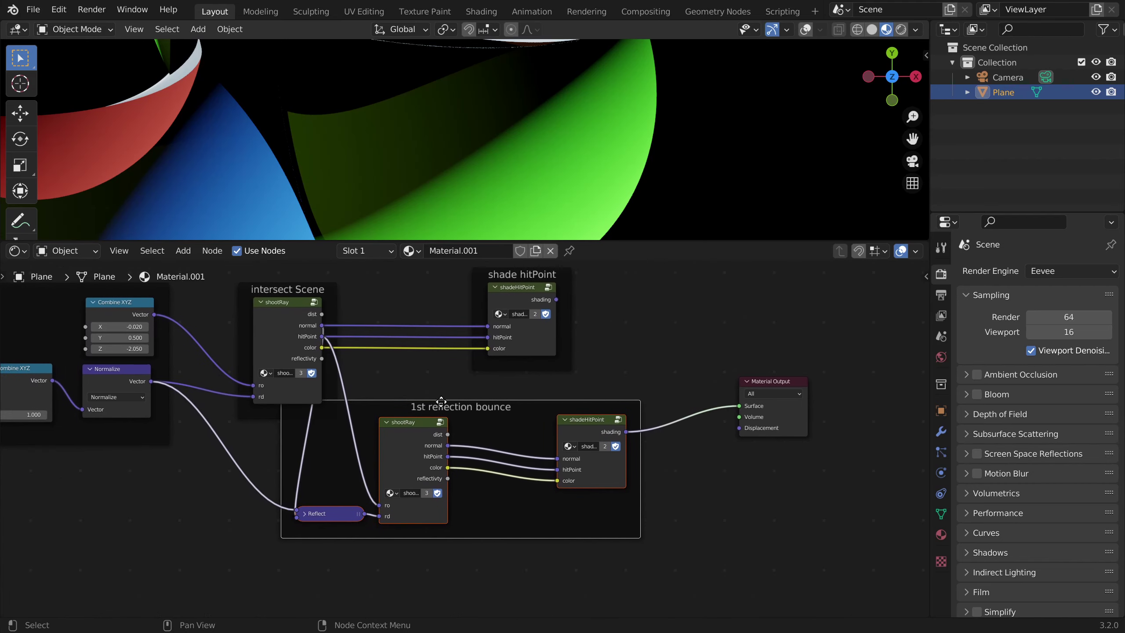
key(g)
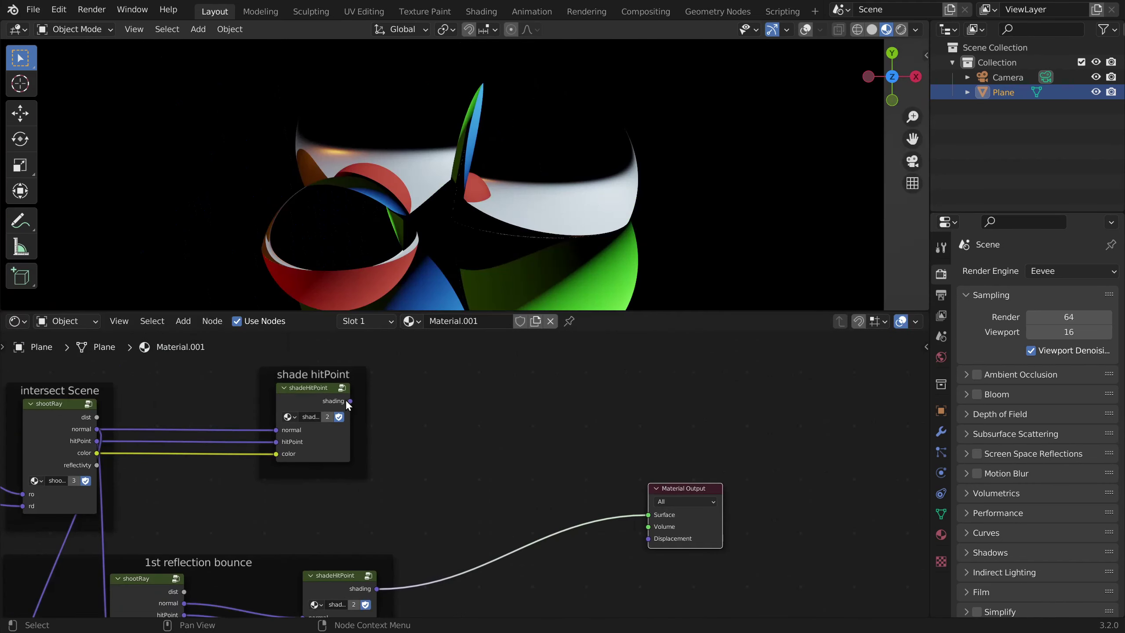
Preview the original shadeHitPoint's shading on Surface and reconnect the reflection bounce's shading
drag(350, 400, 649, 515)
drag(377, 588, 656, 488)
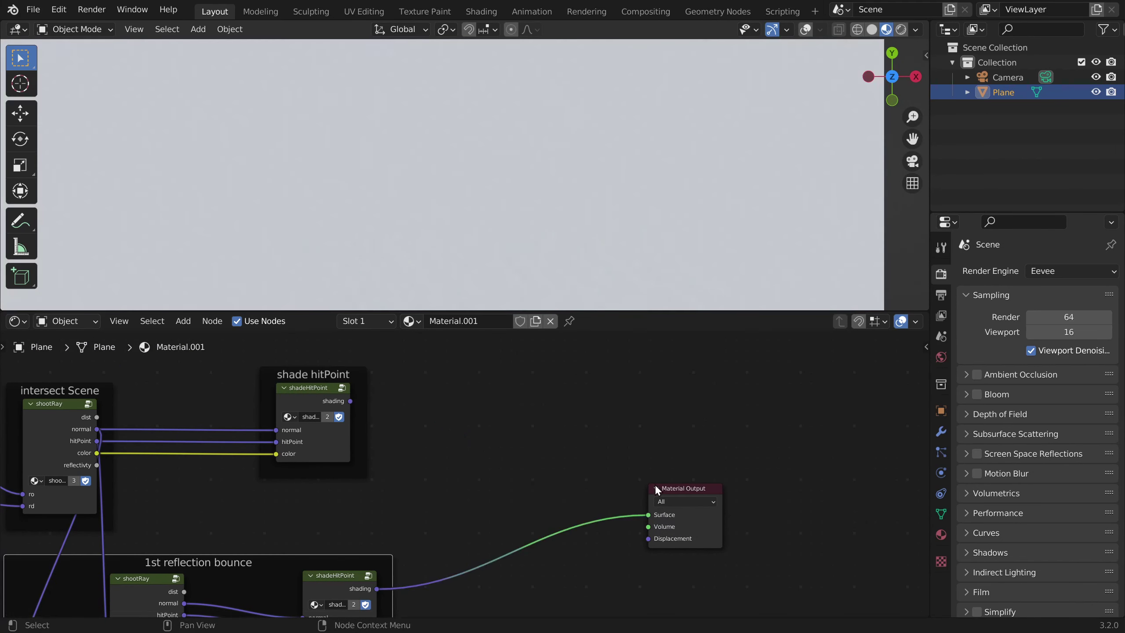
Add a MixRGB node combining the original shading as Color1 with the bounce shading as Color2, and feed its Color to Surface
key(shift+a)
text(mix)
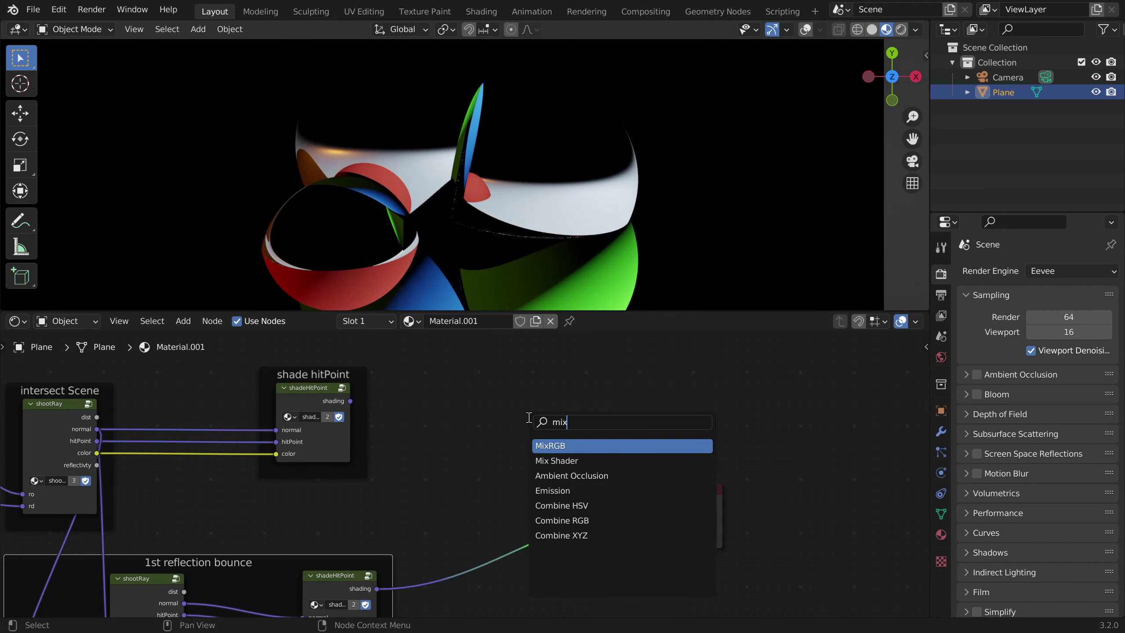
key(Return)
click(459, 419)
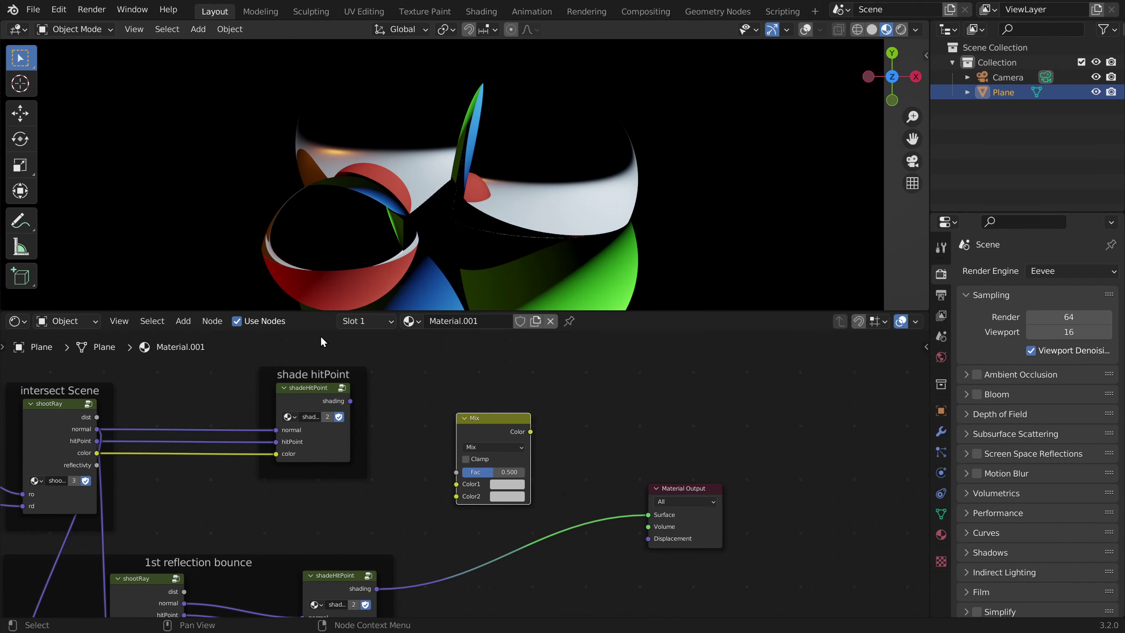
drag(350, 401, 457, 484)
drag(377, 588, 457, 496)
mouse_move(530, 432)
mouse_down()
mouse_move(620, 512)
mouse_move(648, 515)
mouse_up()
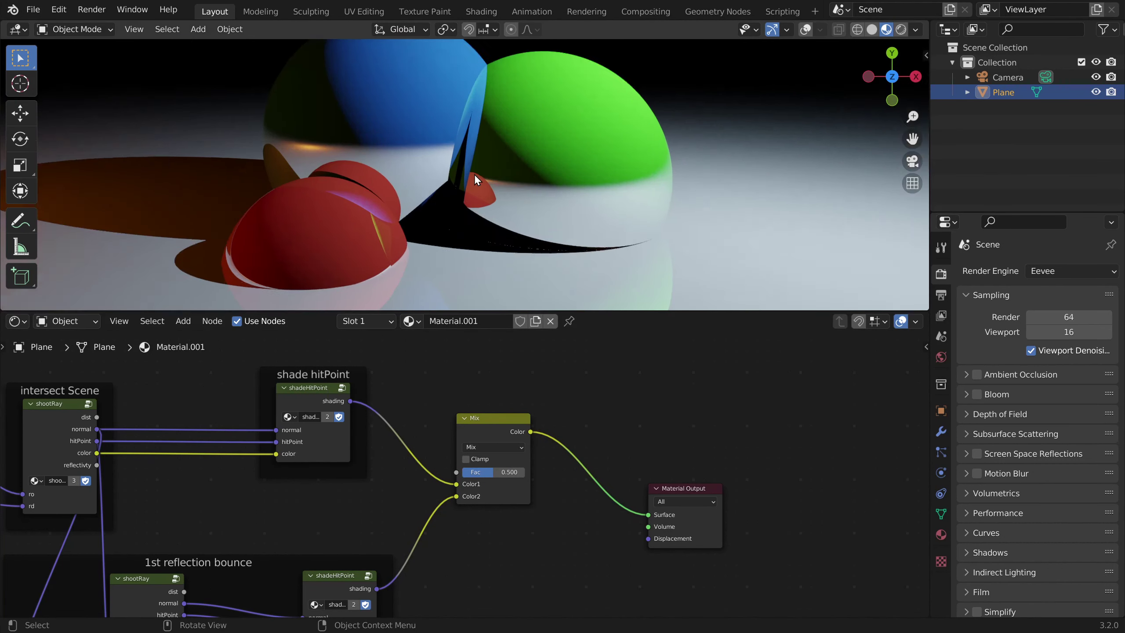
Try different Mix factors to compare direct and reflected shading, ending with Fac at 0.000
scroll(475, 174, up, 3)
middle_drag(518, 449, 496, 483)
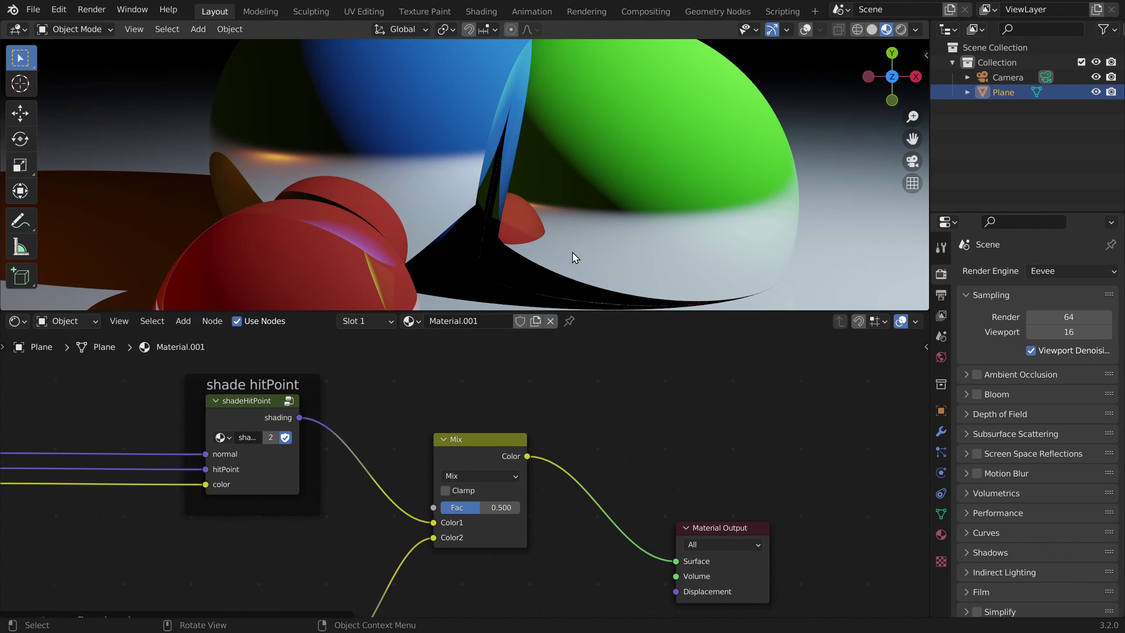
scroll(572, 252, down, 1)
scroll(479, 491, up, 3)
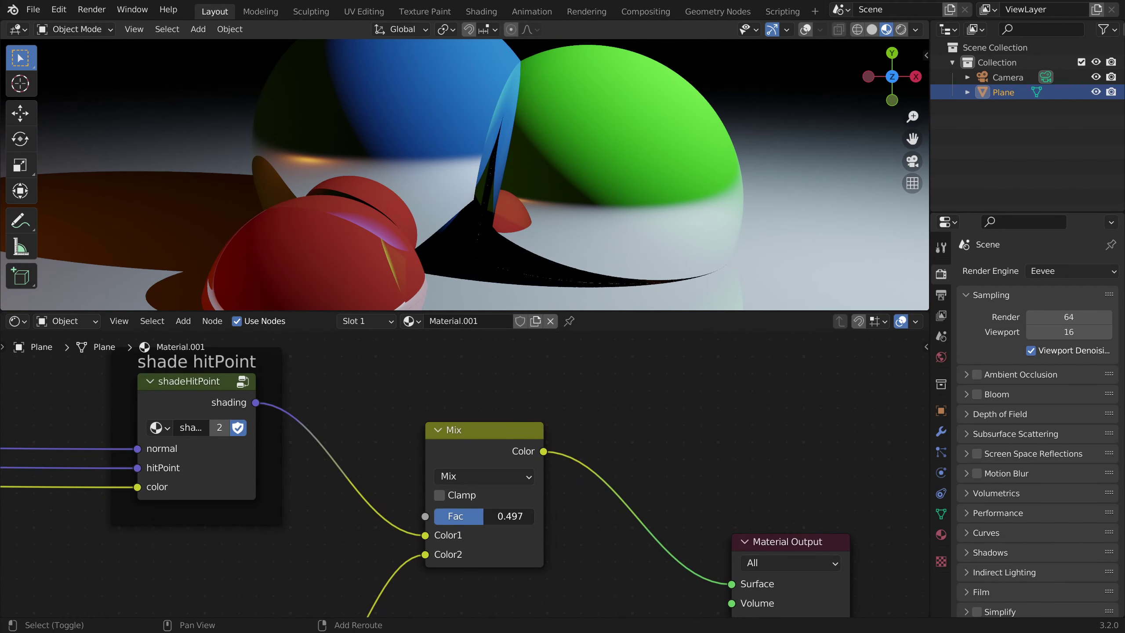
drag(528, 517, 486, 516)
middle_drag(487, 510, 694, 495)
scroll(694, 496, up, 6)
middle_drag(806, 508, 540, 498)
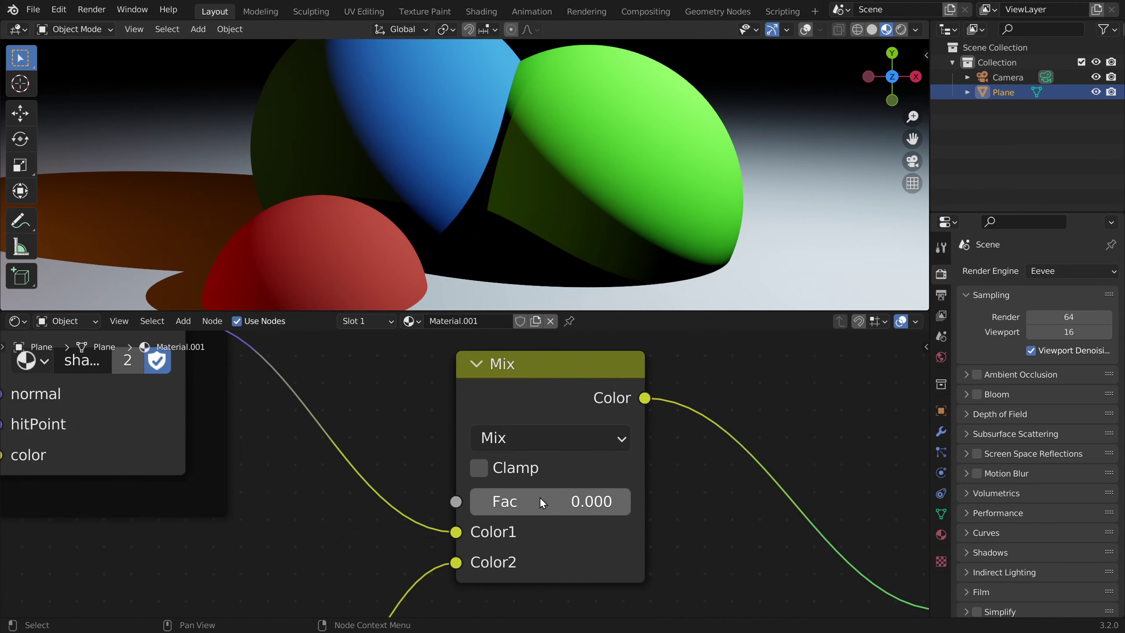
Connect the first shootRay's reflectivity output to the Mix node's Fac input
scroll(492, 501, down, 4)
middle_drag(290, 477, 484, 440)
middle_drag(389, 461, 63, 457)
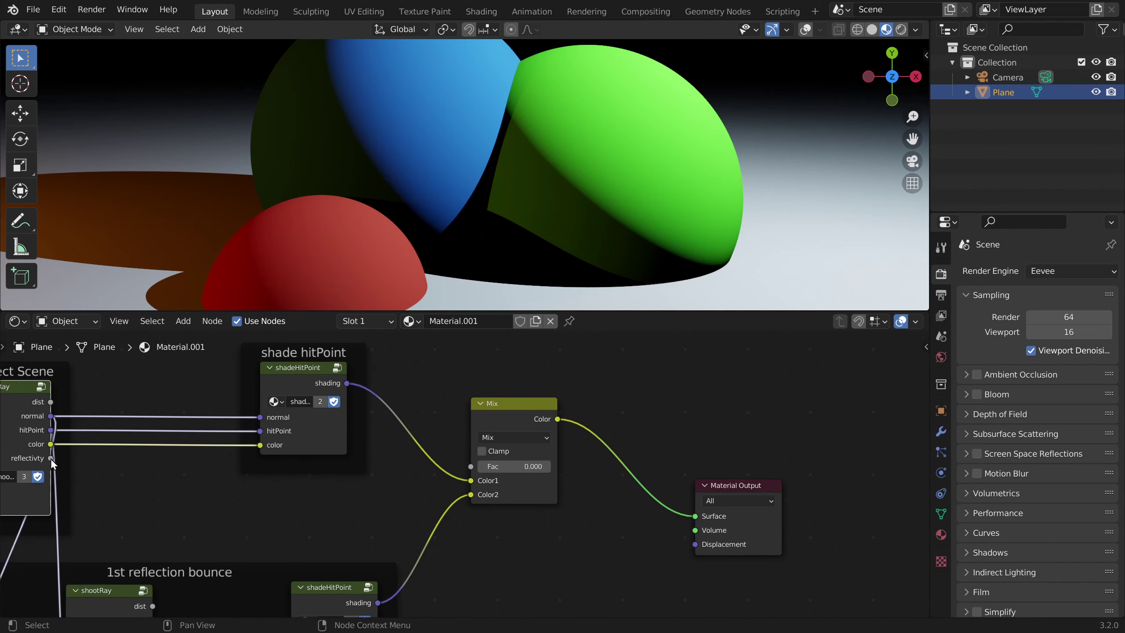
drag(51, 458, 471, 466)
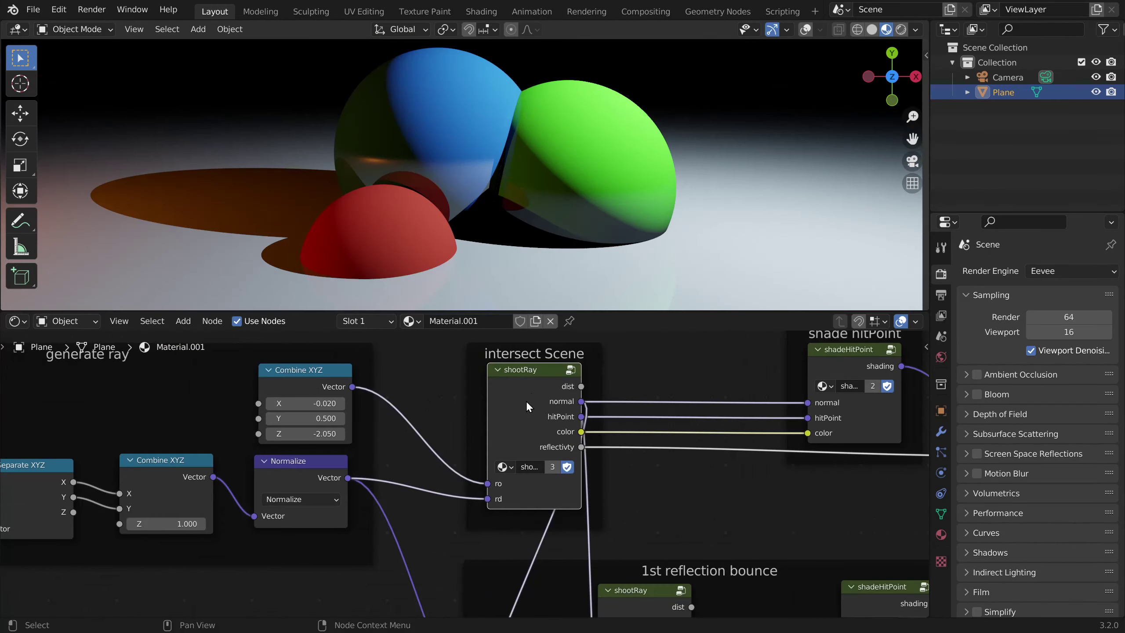
Open the shootRay group and adjust the reflectivity values of the scene objects
key(Tab)
scroll(527, 398, down, 4)
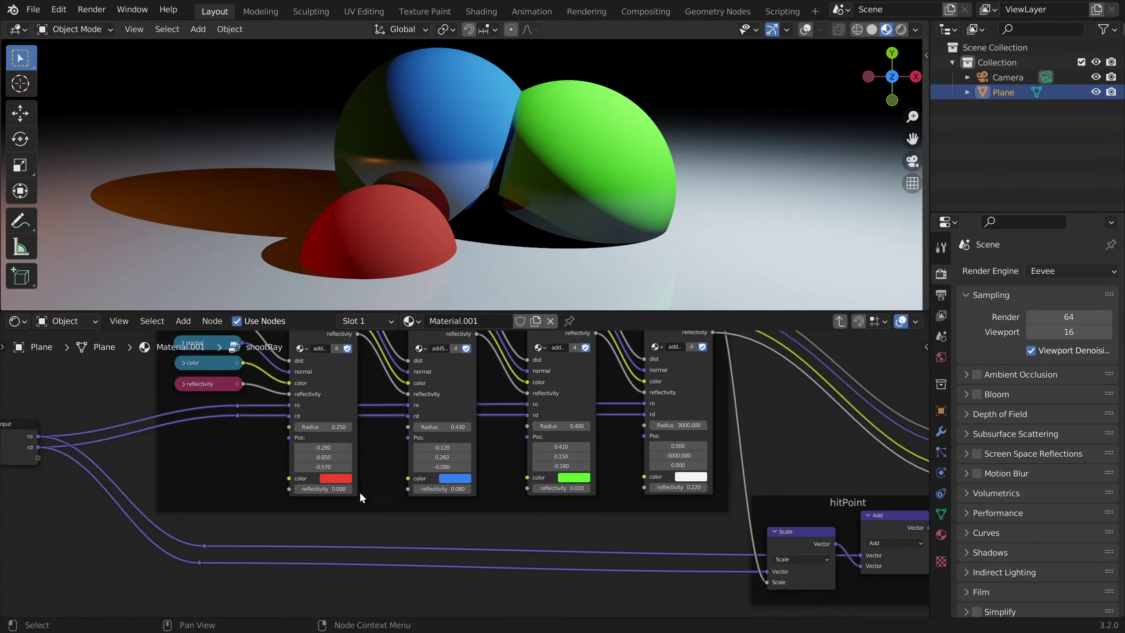
scroll(328, 492, up, 10)
middle_drag(634, 483, 336, 490)
mouse_move(665, 490)
mouse_down()
mouse_move(793, 491)
mouse_move(665, 490)
mouse_up()
mouse_move(337, 493)
mouse_down()
mouse_move(379, 494)
mouse_move(326, 494)
mouse_move(396, 493)
mouse_move(339, 493)
mouse_up()
drag(638, 491, 665, 491)
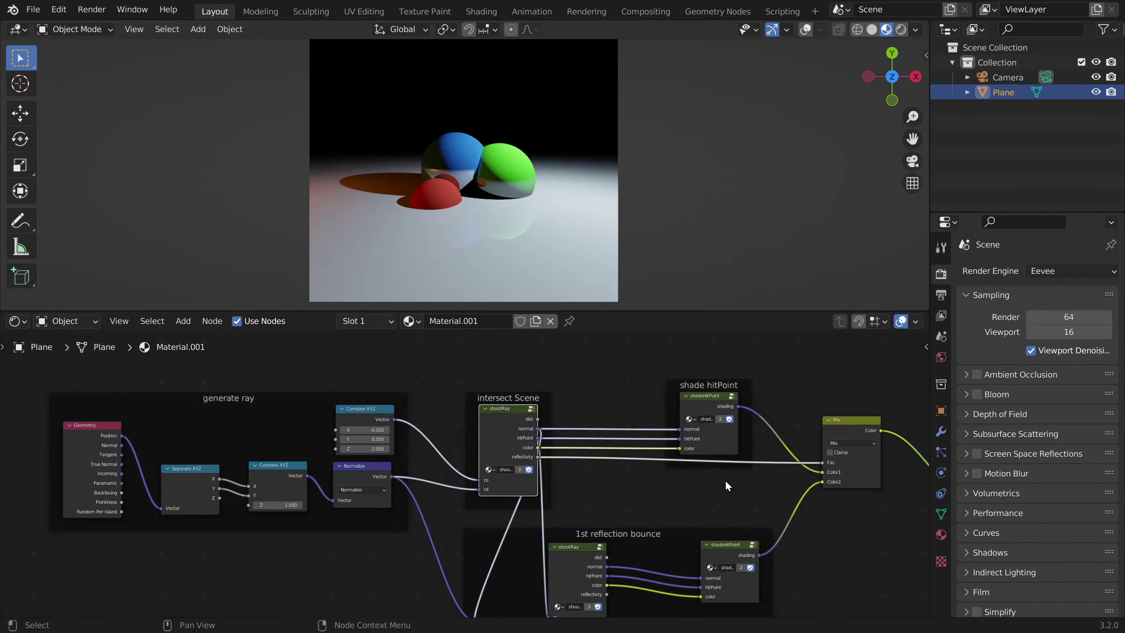
Duplicate the 1st reflection bounce frame with its linked nodes below the original and label the copy "2nd reflection bounce"
middle_drag(725, 480, 530, 443)
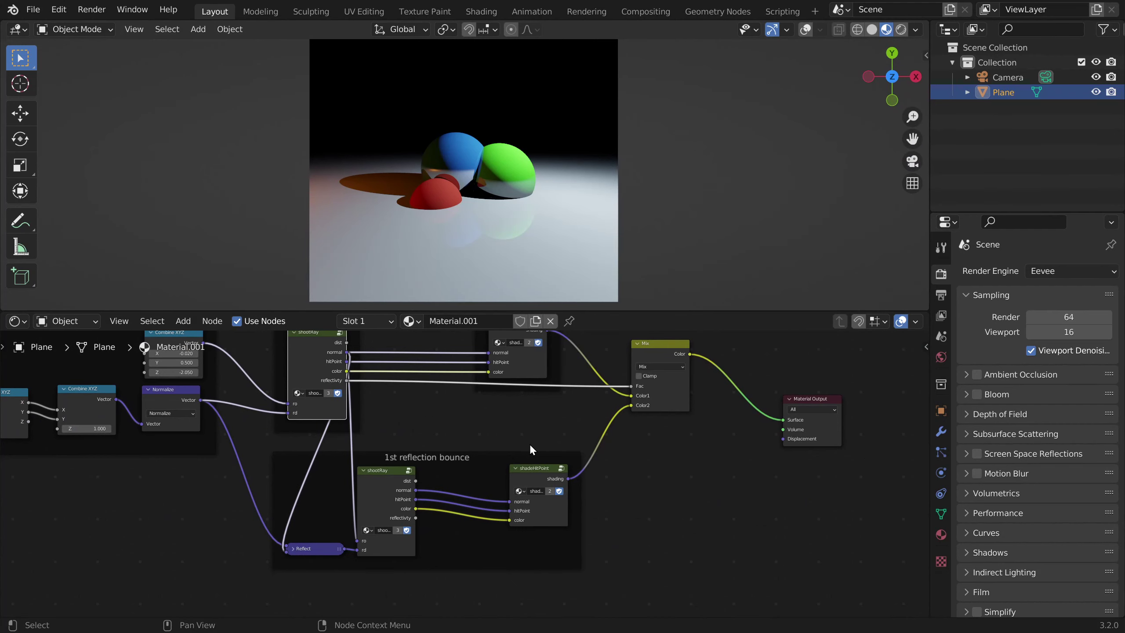
scroll(392, 521, up, 3)
middle_drag(392, 521, 462, 430)
click(555, 368)
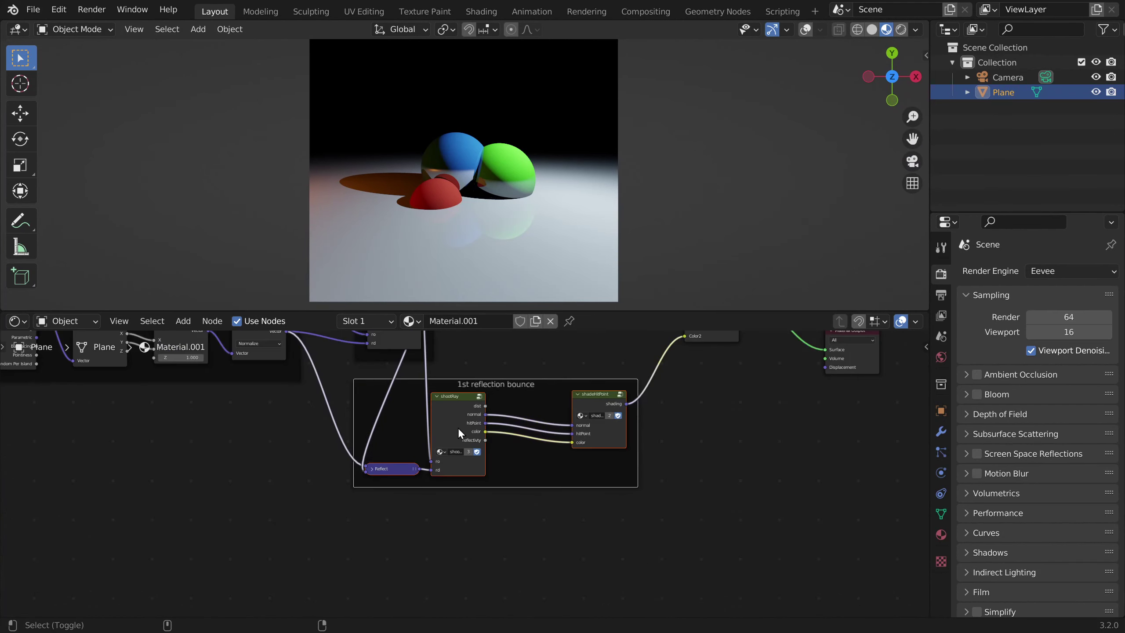
key(shift+d)
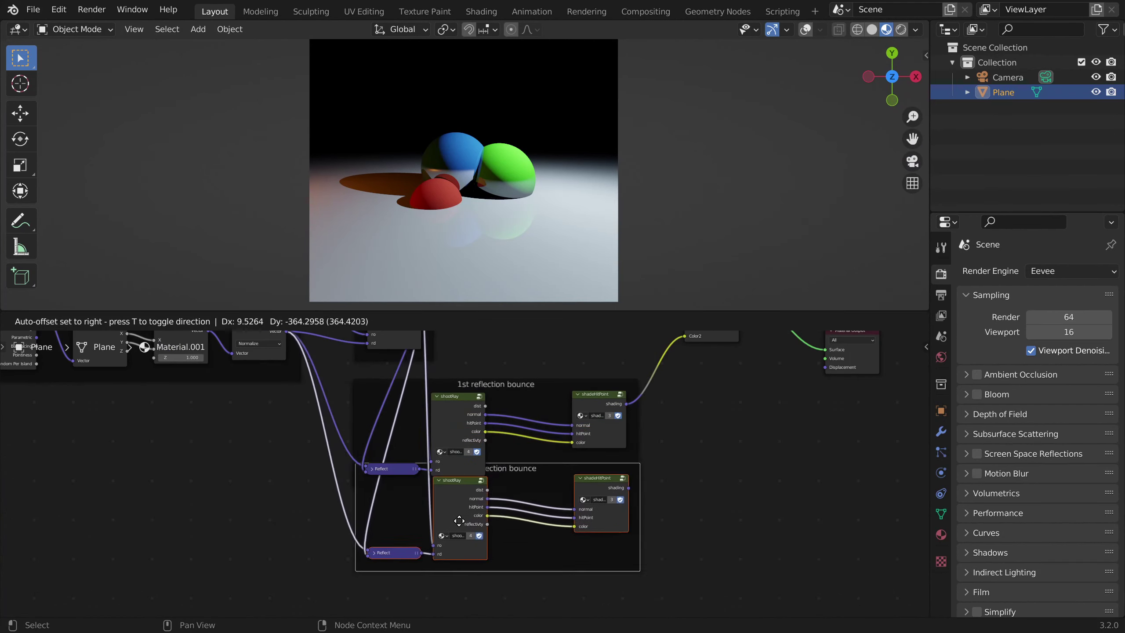
click(466, 517)
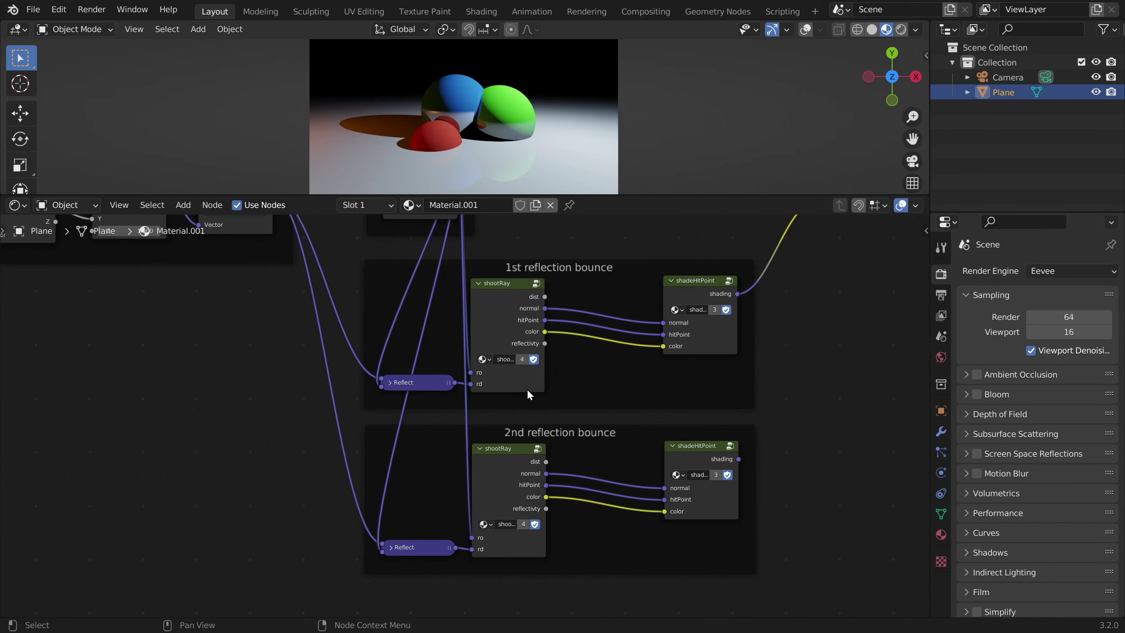
scroll(489, 339, up, 3)
middle_drag(579, 297, 585, 291)
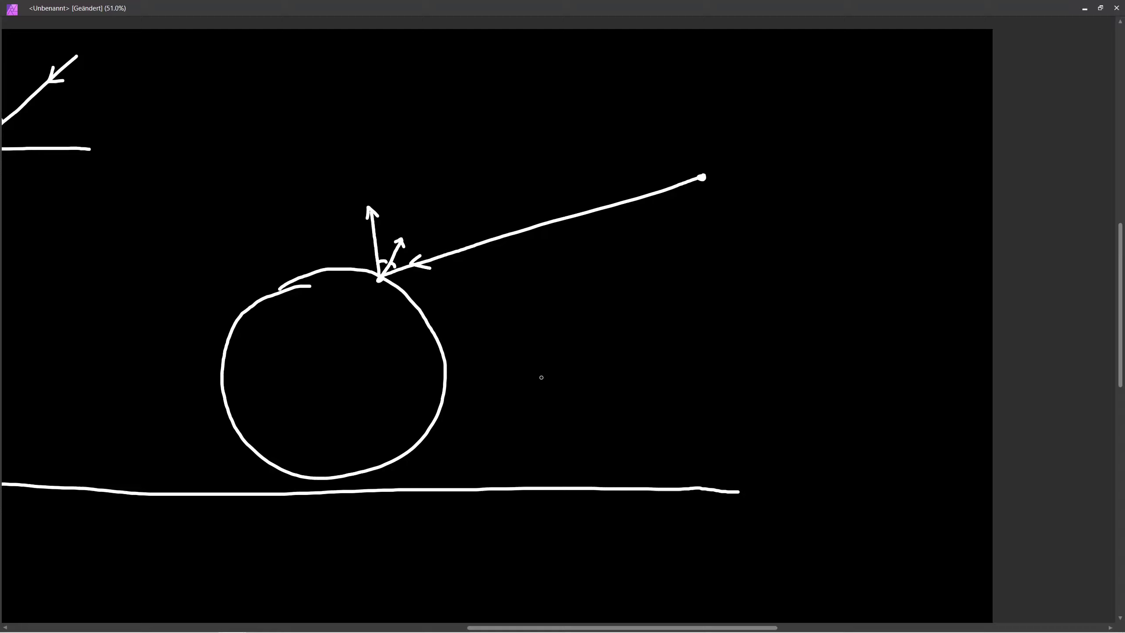
Draw a straight second ray in the sketch from the ray origin dot to the side of the sphere
ctrl+scroll(557, 346, up, 3)
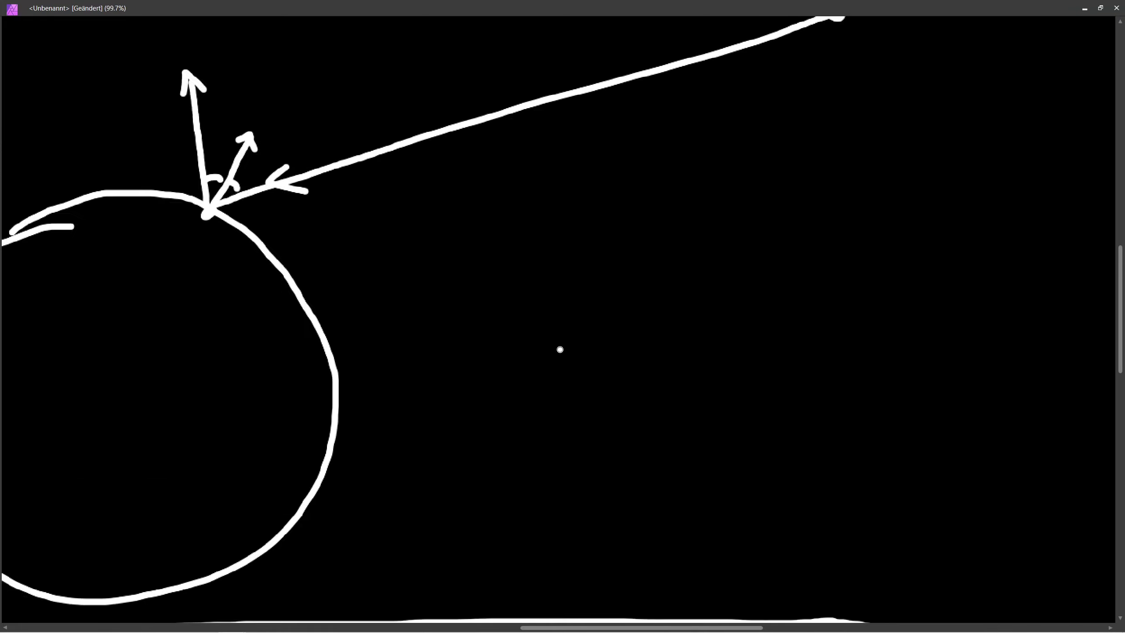
ctrl+scroll(552, 382, down, 2)
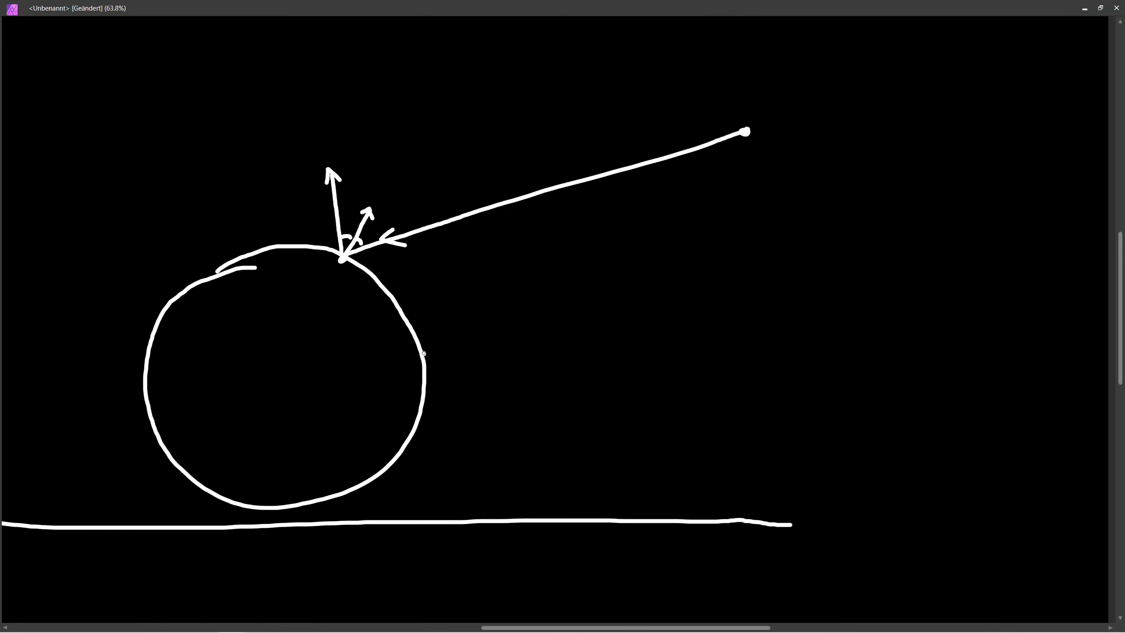
shift+click(423, 354)
ctrl+scroll(424, 354, up, 3)
ctrl+scroll(452, 390, down, 2)
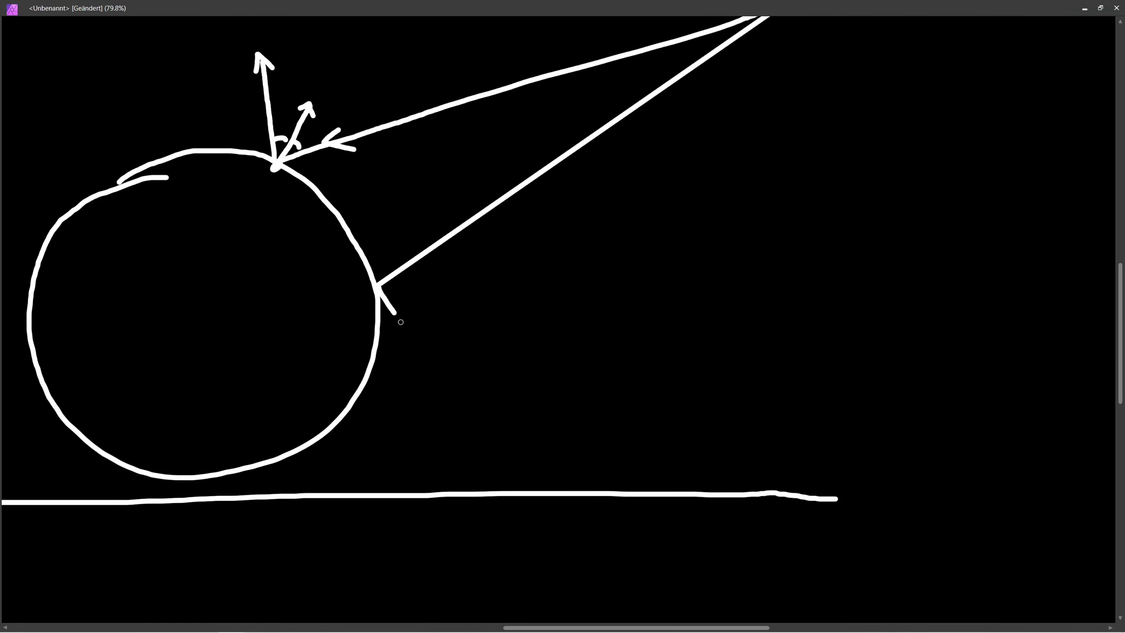
Draw the reflected ray from the sphere down to the ground line with an arrowhead, plus its next bounce upward
drag(400, 322, 515, 471)
ctrl+scroll(528, 489, up, 1)
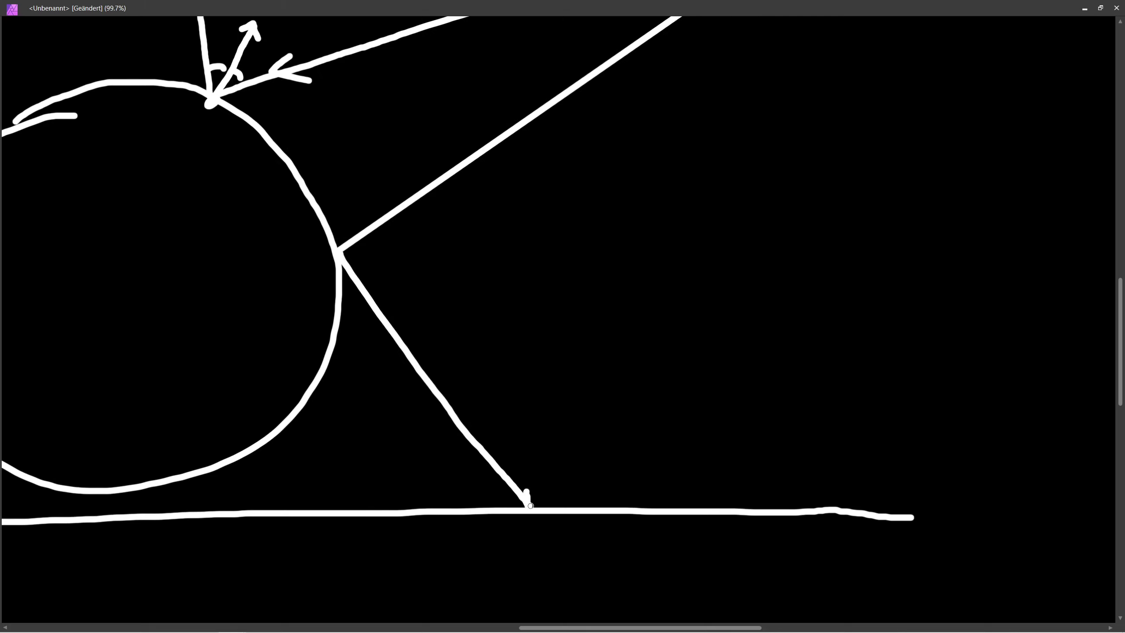
ctrl+scroll(564, 491, up, 1)
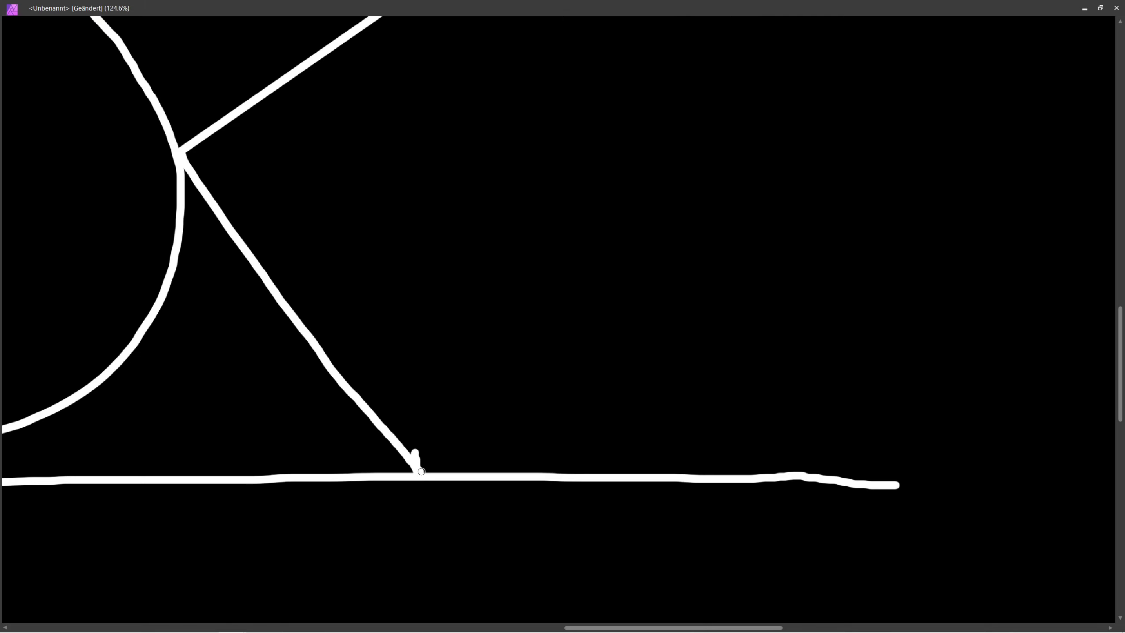
drag(421, 471, 844, 178)
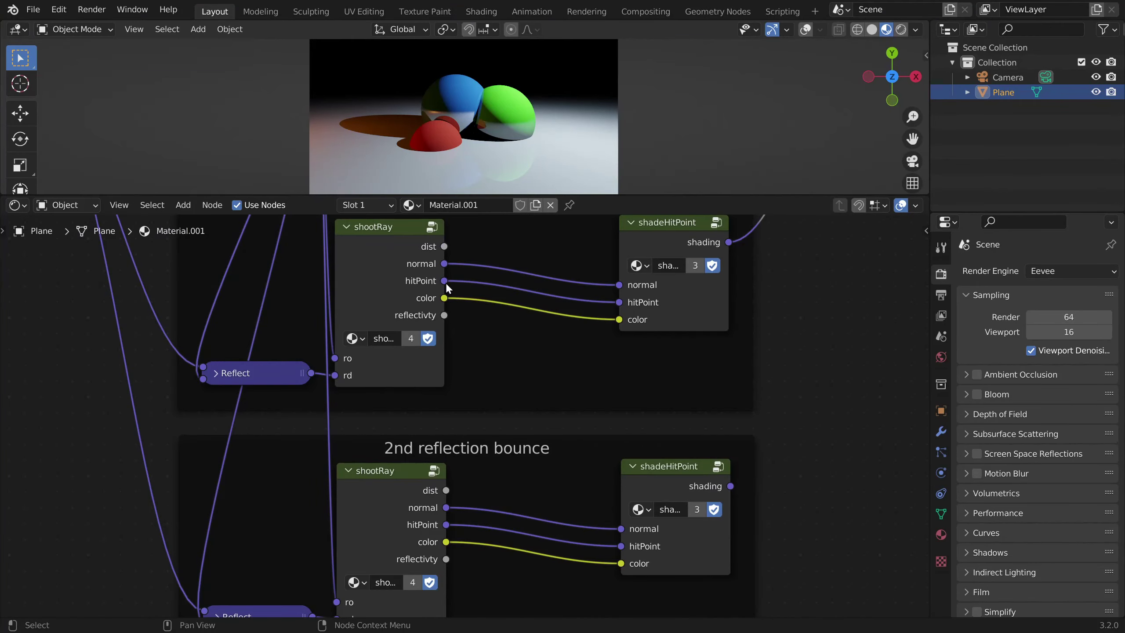
In Blender, link the 1st bounce's hitPoint to the 2nd shootRay's ro, and its Reflect output and normal to the 2nd Reflect node
middle_drag(447, 288, 472, 268)
drag(468, 261, 360, 582)
middle_drag(458, 376, 448, 292)
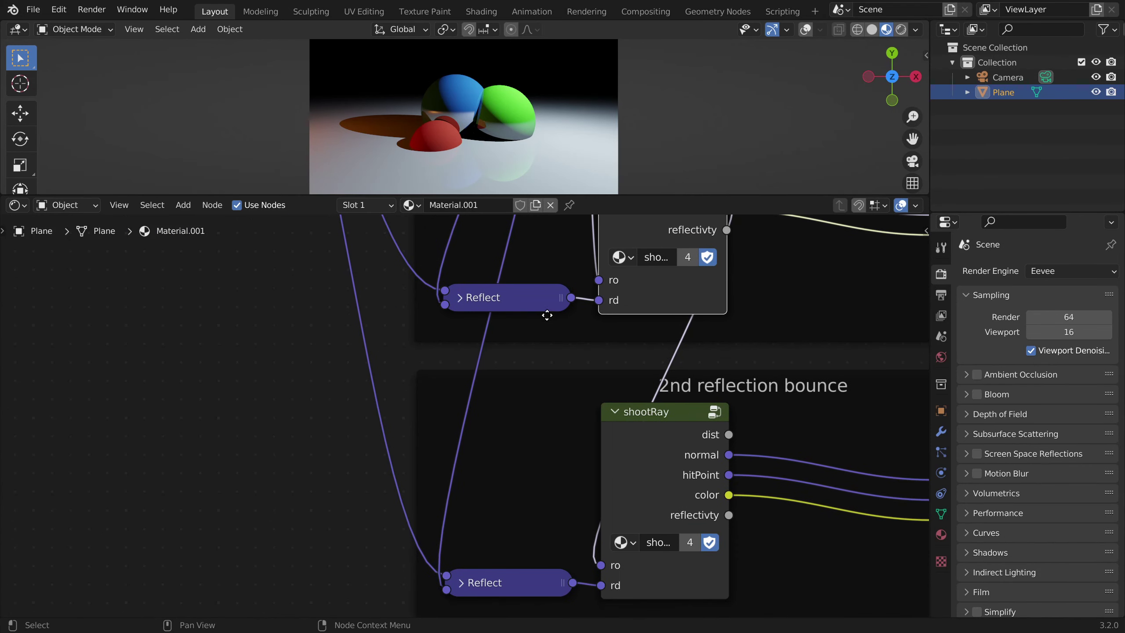
middle_drag(547, 315, 543, 305)
drag(567, 287, 442, 566)
middle_drag(620, 258, 461, 392)
mouse_move(564, 294)
mouse_down()
mouse_move(587, 299)
mouse_move(456, 530)
mouse_move(324, 548)
mouse_move(283, 535)
mouse_up()
Preview the second bounce by connecting its shadeHitPoint shading output to the Material Output's Surface
scroll(310, 523, down, 4)
mouse_move(411, 562)
mouse_down()
mouse_move(637, 391)
mouse_move(643, 357)
mouse_up()
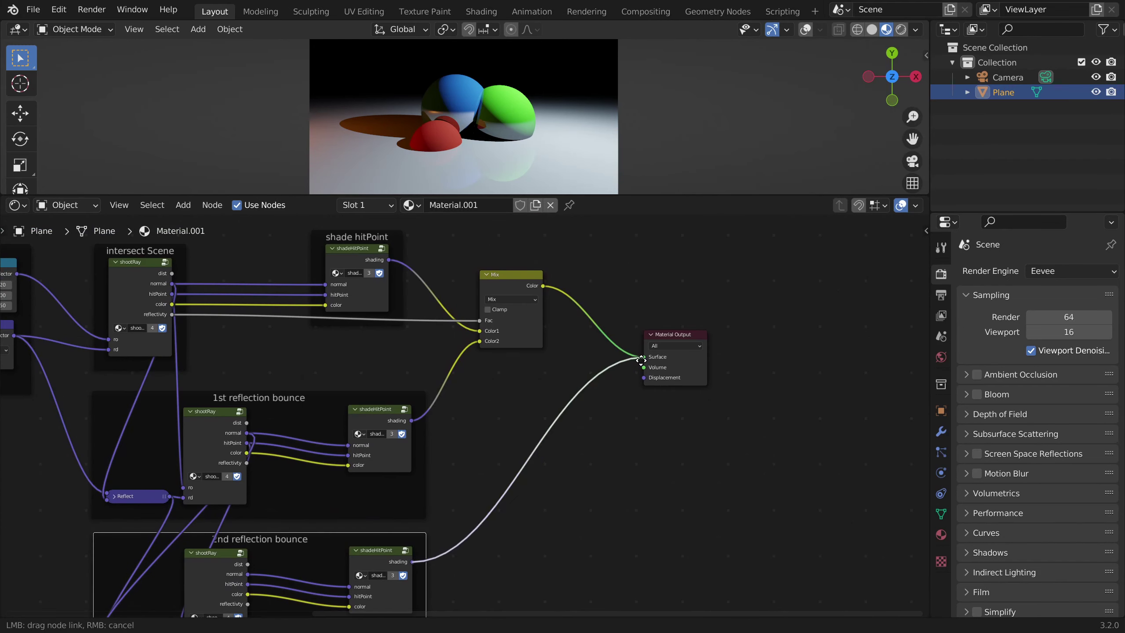
drag(517, 195, 511, 315)
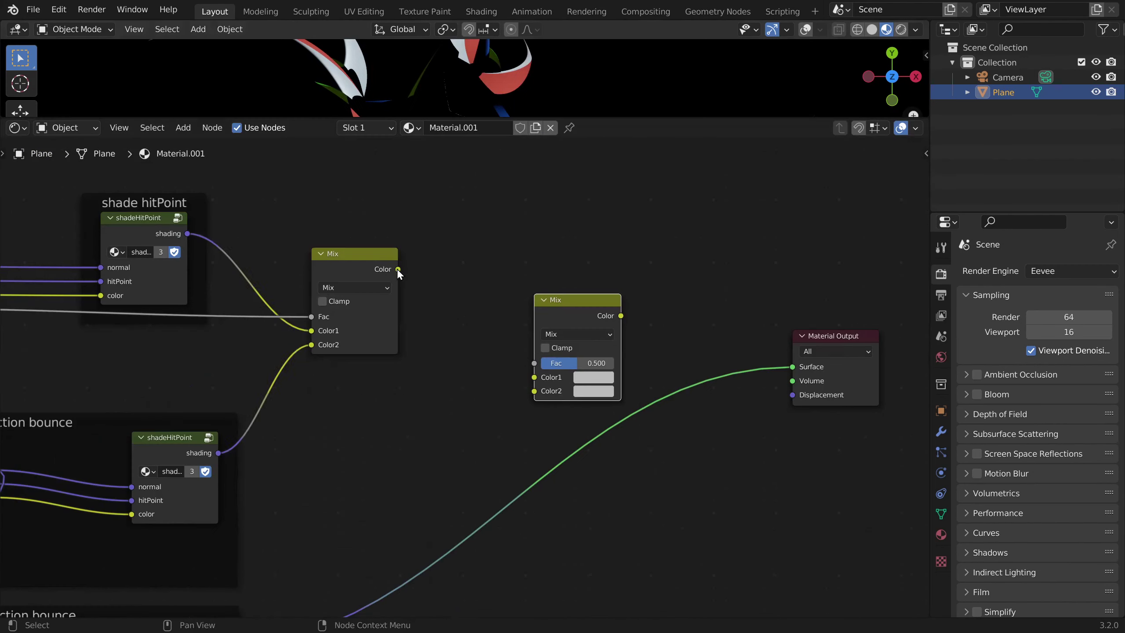
Combine the first Mix result and the 2nd bounce's shading in a second Mix node, and connect it to the Material Output's Surface
drag(398, 269, 549, 382)
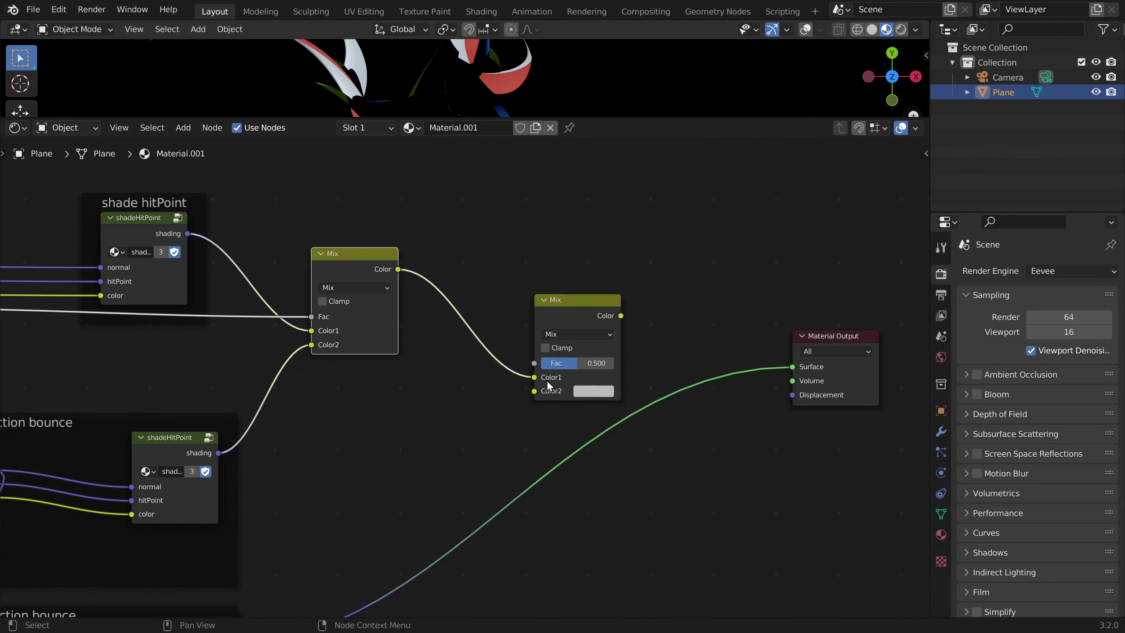
scroll(549, 384, down, 4)
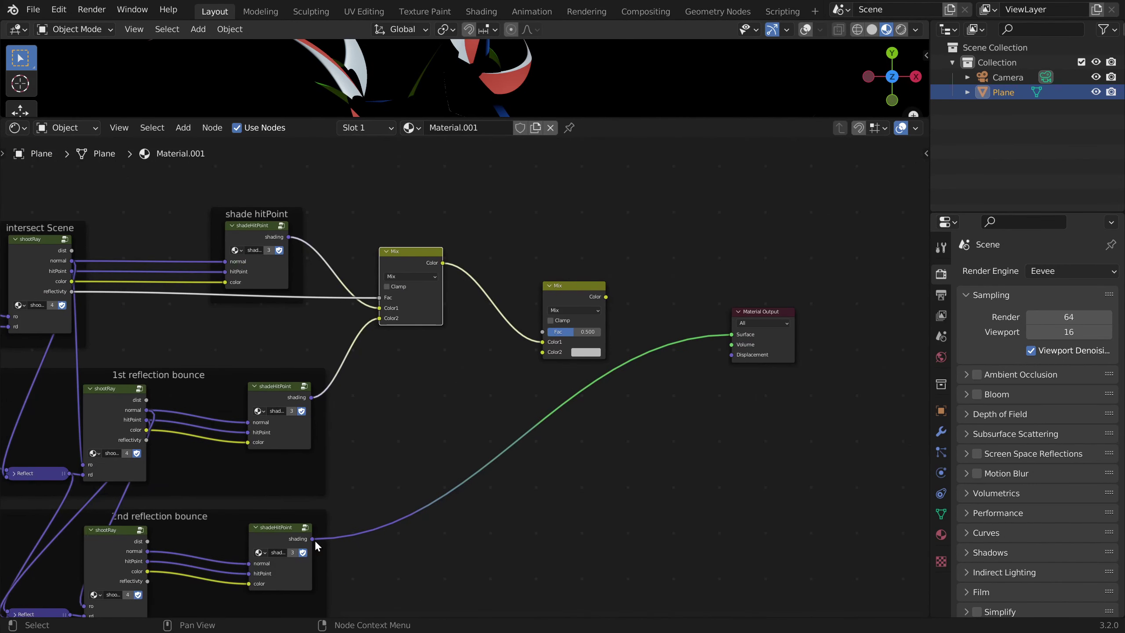
drag(313, 538, 542, 352)
drag(607, 297, 732, 334)
Enlarge the 3D viewport and examine the reflections between the spheres up close
drag(588, 118, 582, 453)
scroll(474, 183, down, 2)
shift+middle_drag(474, 183, 518, 220)
scroll(519, 219, up, 4)
shift+middle_drag(541, 293, 527, 317)
scroll(528, 318, up, 2)
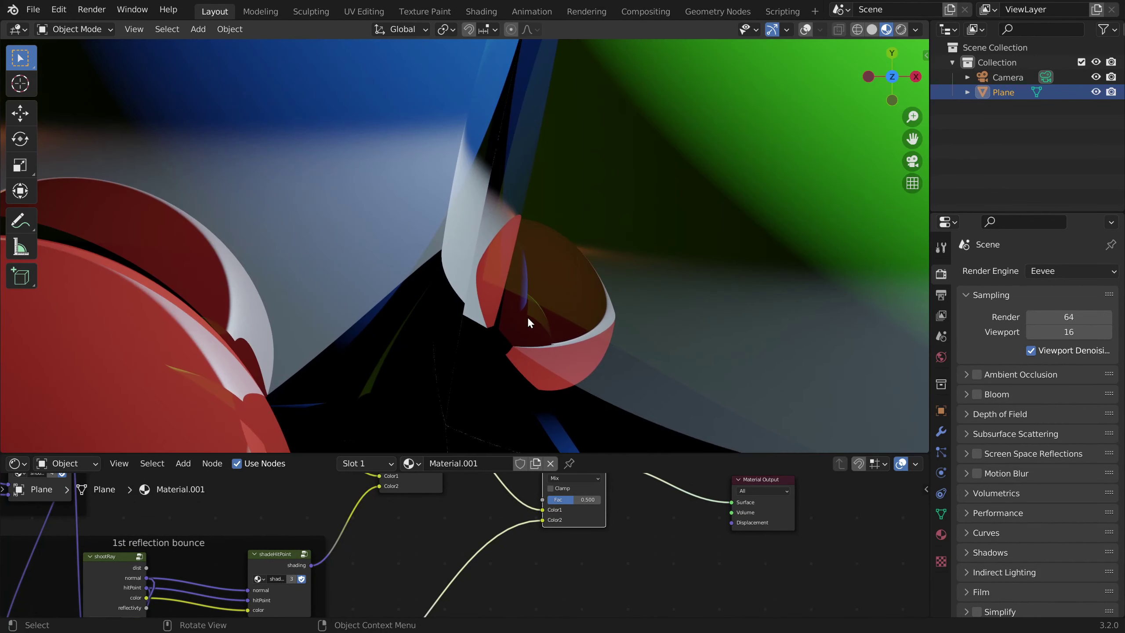
middle_drag(370, 614, 386, 538)
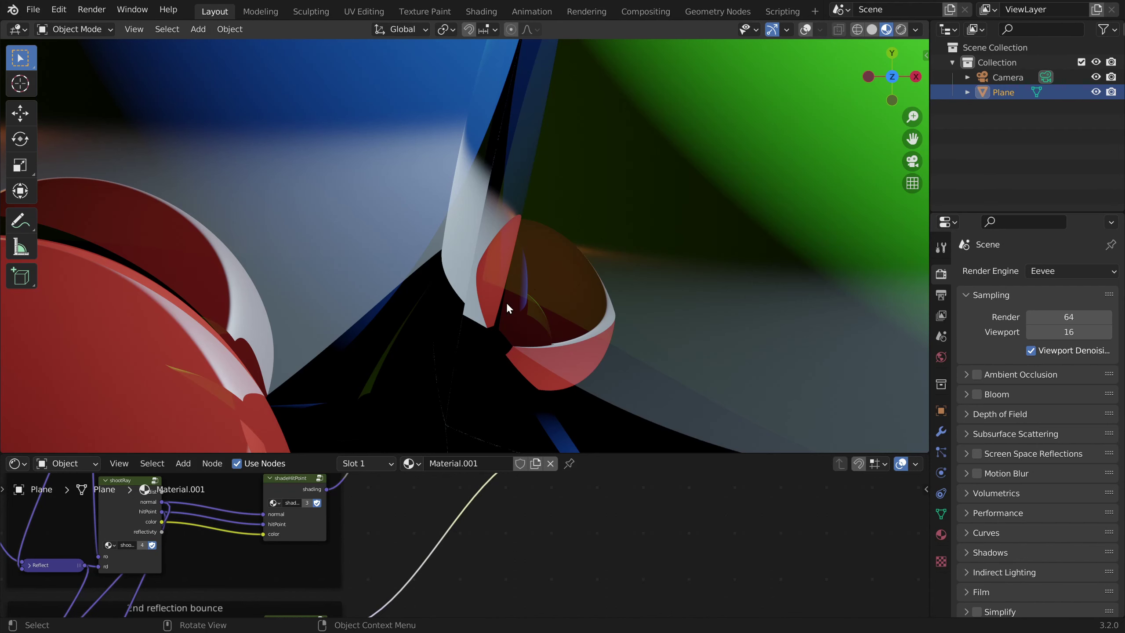
scroll(514, 300, down, 3)
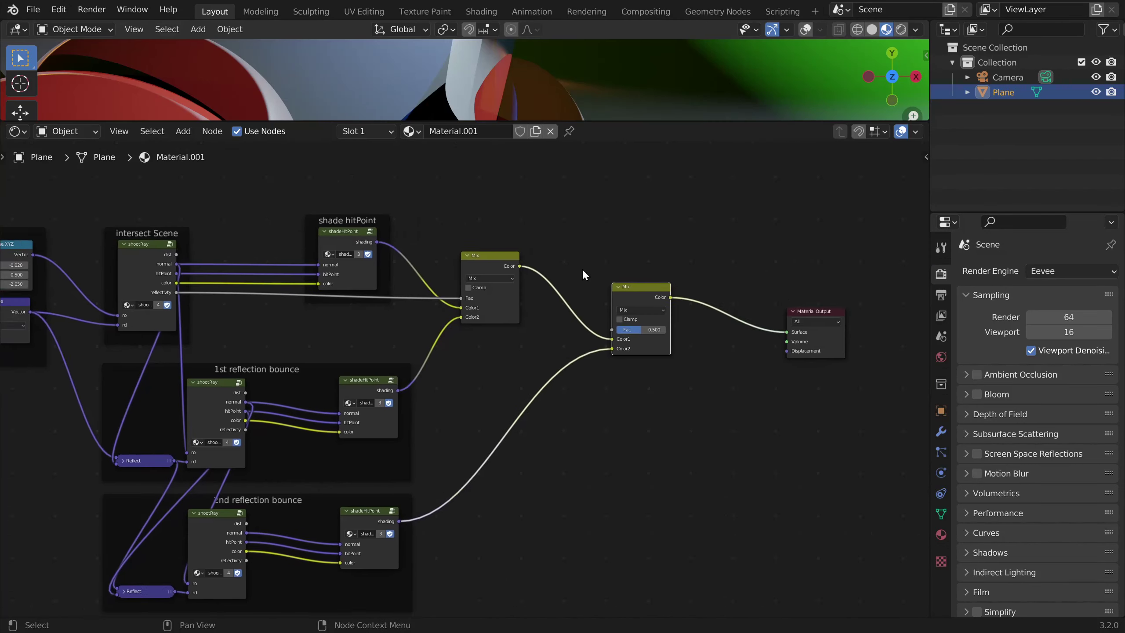
Move the second Mix node beside the reflection bounces, detach its old links, and connect the 1st bounce's shading to its Color1
middle_drag(582, 269, 556, 277)
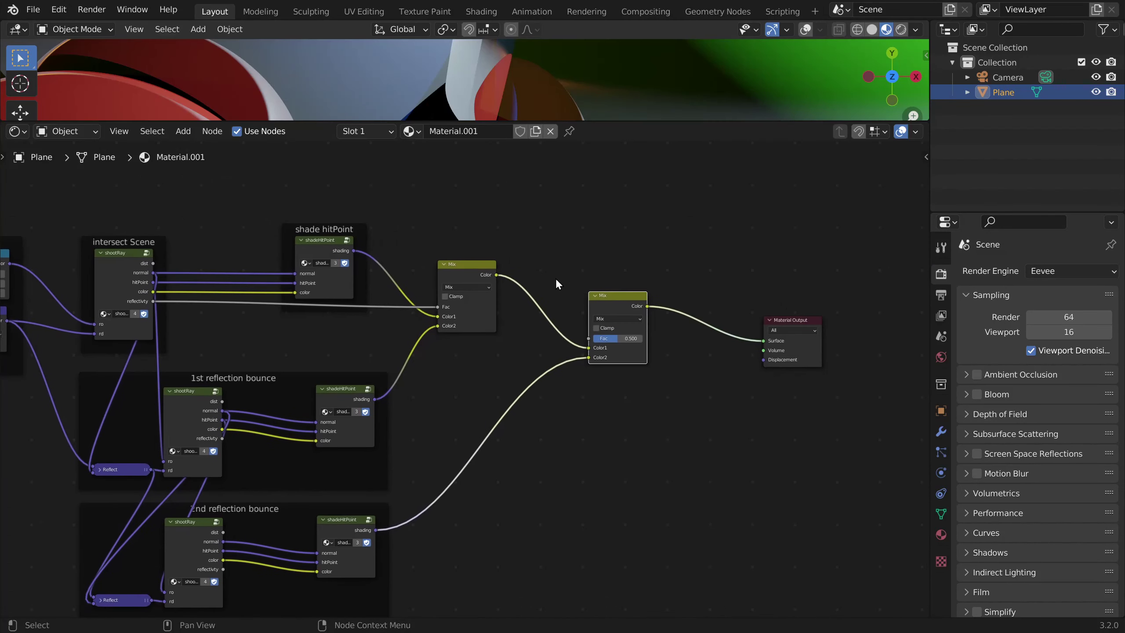
drag(597, 398, 114, 568)
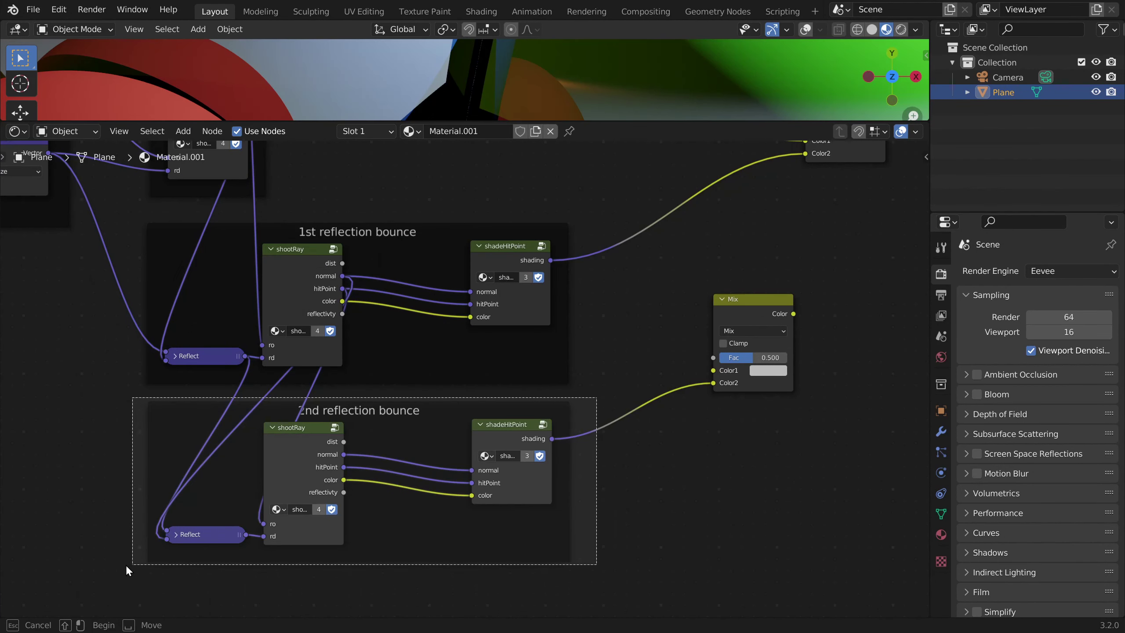
scroll(420, 223, up, 2)
middle_drag(420, 223, 421, 318)
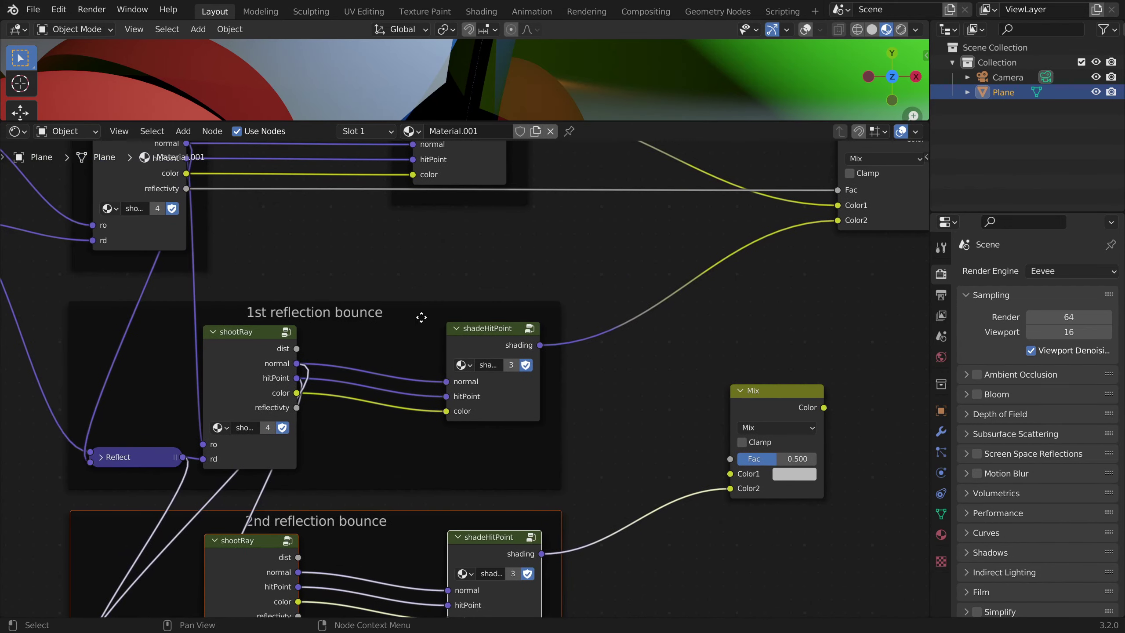
click(318, 334)
middle_drag(664, 366, 484, 372)
scroll(485, 372, up, 3)
scroll(482, 369, down, 1)
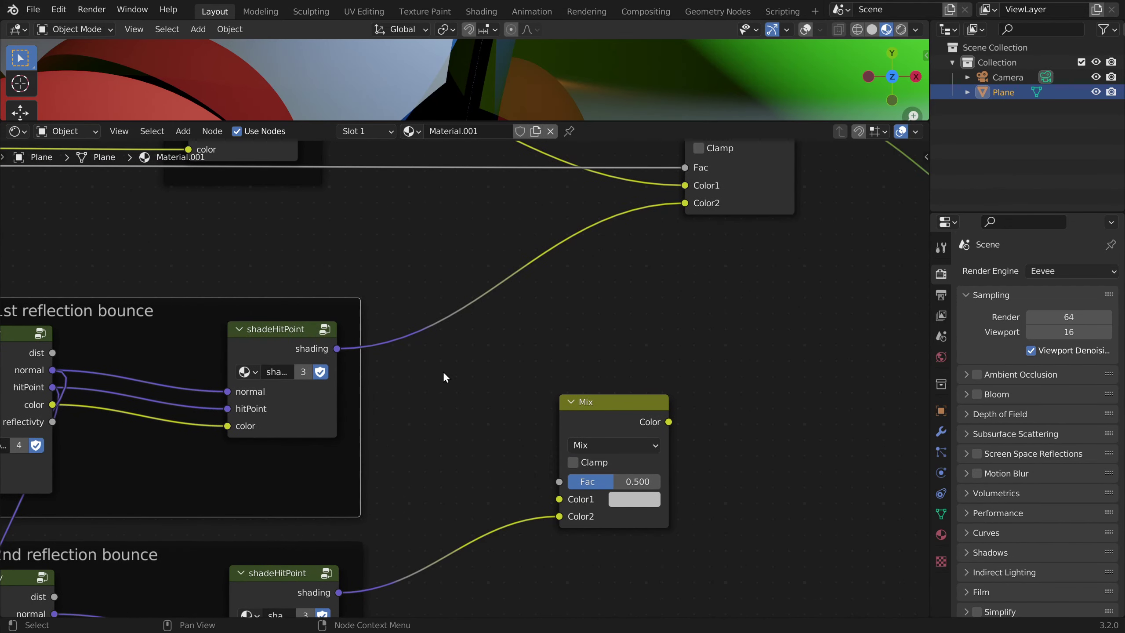
drag(338, 349, 569, 499)
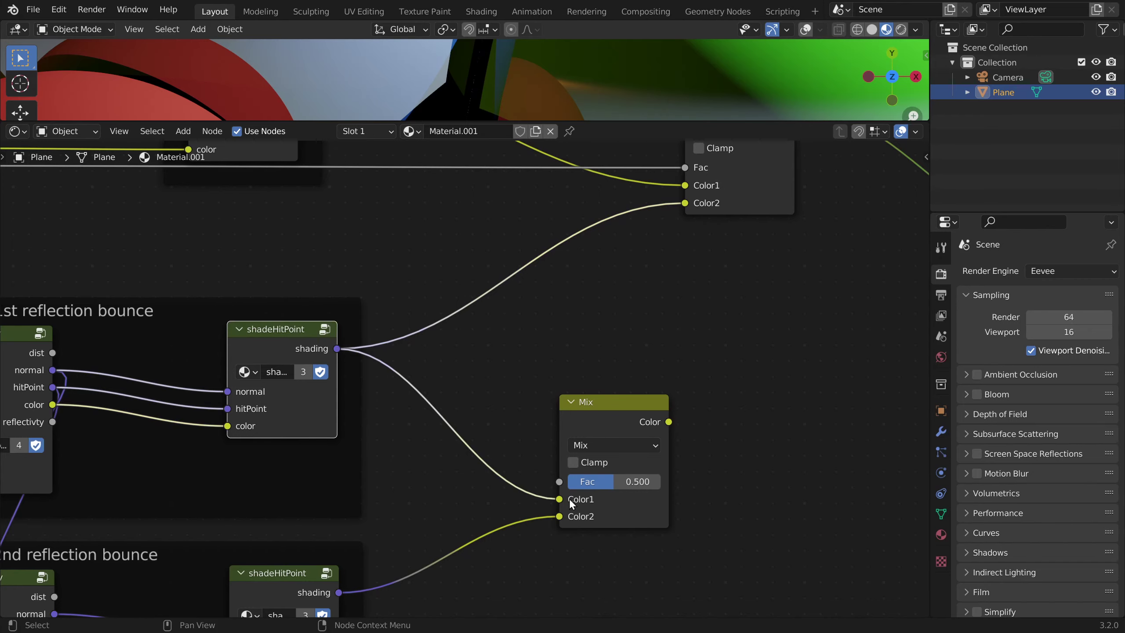
Connect the 1st bounce shootRay's reflectivity to the second Mix's Fac, and feed that Mix's Color into the first Mix's Color2
scroll(320, 434, down, 2)
scroll(320, 434, up, 1)
middle_drag(144, 402, 306, 393)
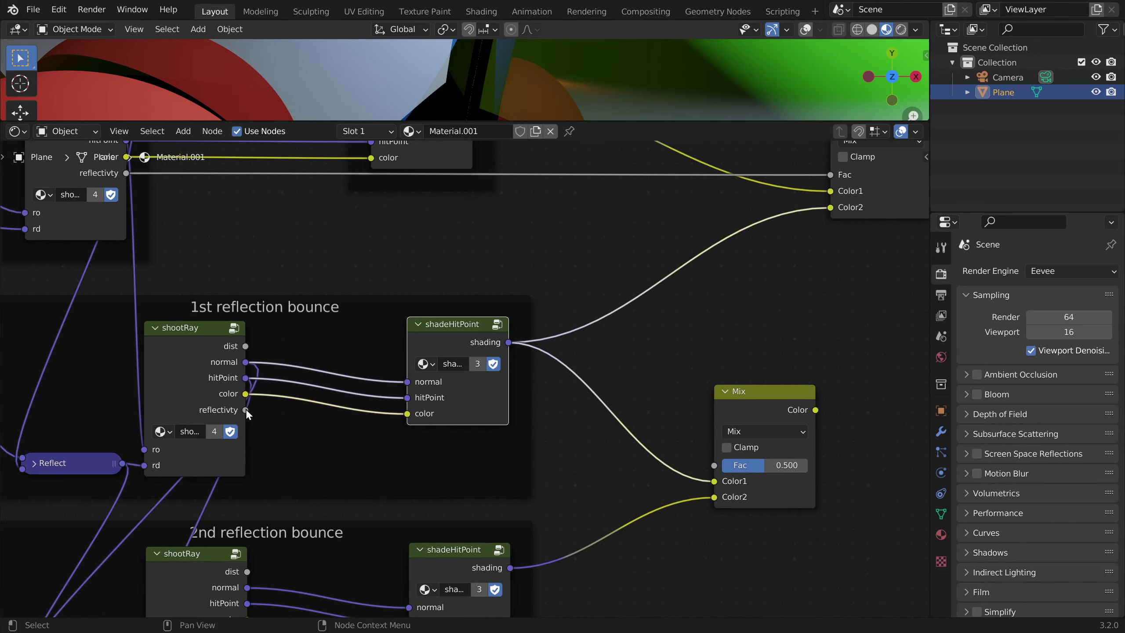
drag(247, 409, 711, 464)
drag(552, 458, 562, 310)
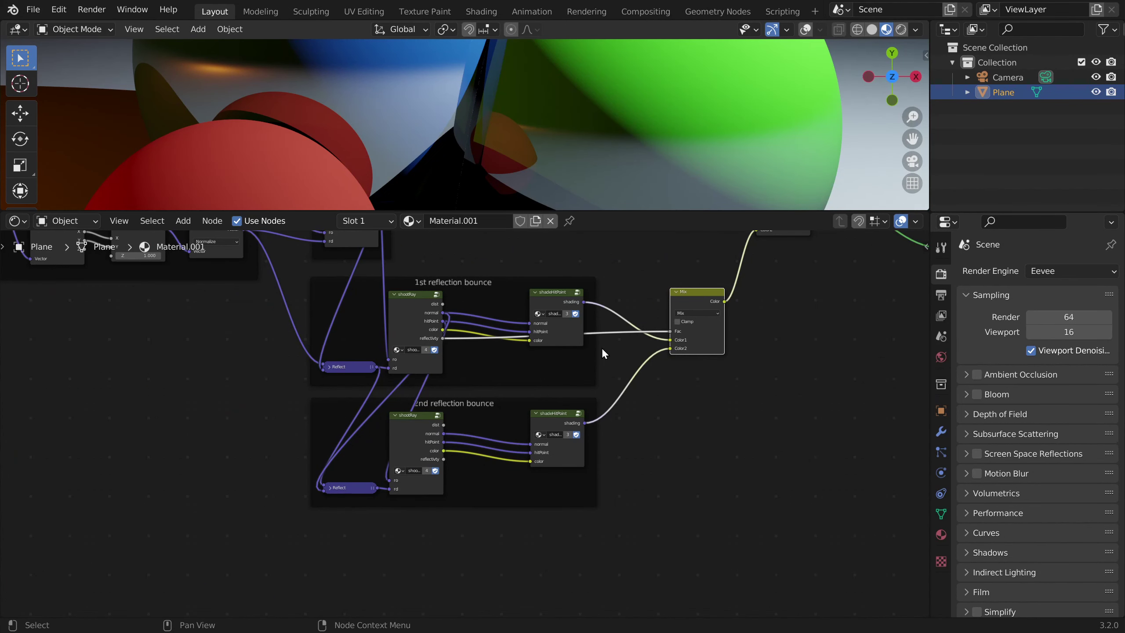
middle_drag(635, 294, 519, 452)
scroll(529, 435, down, 2)
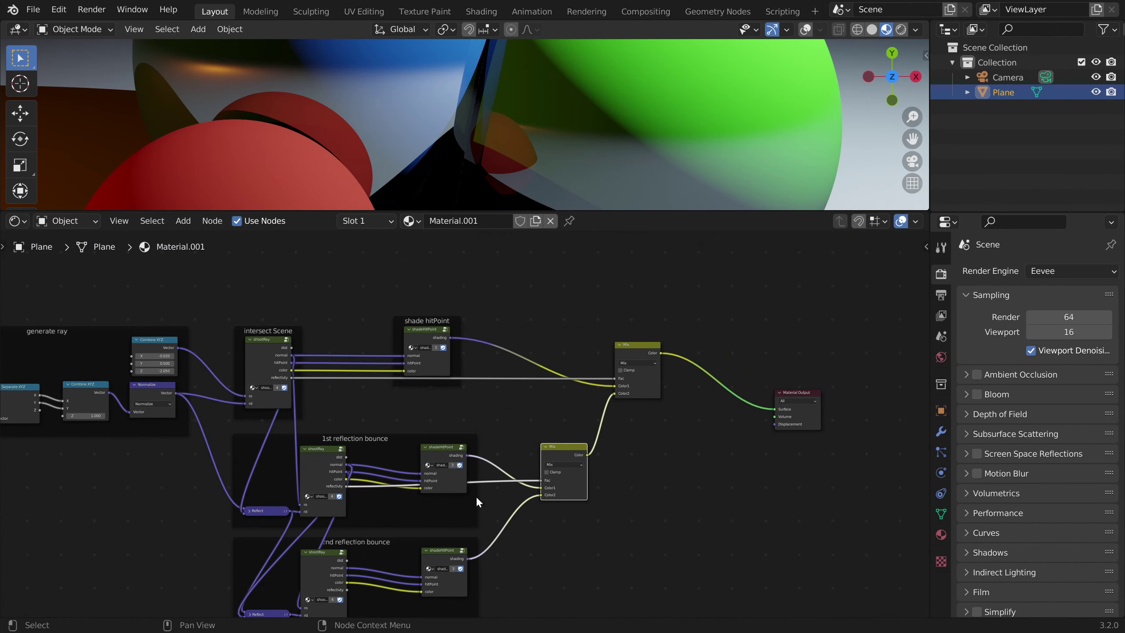
middle_drag(376, 524, 487, 384)
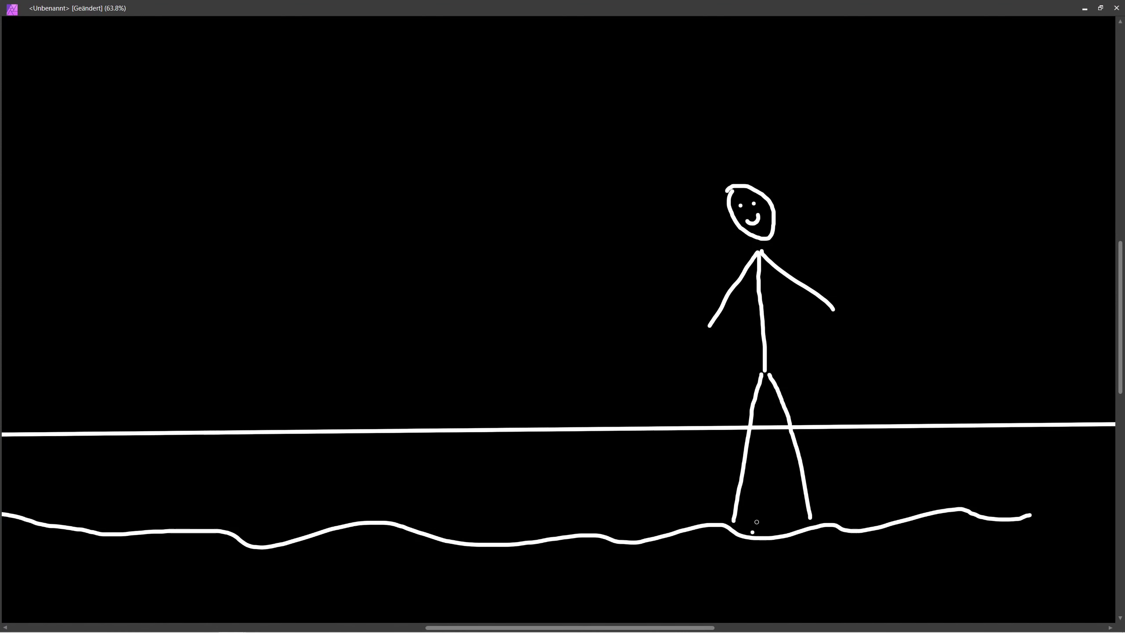
Draw a steep sight line with an arrowhead from the stick figure's head through the water surface to the ground
drag(722, 230, 606, 530)
drag(597, 520, 600, 527)
ctrl+scroll(629, 522, down, 2)
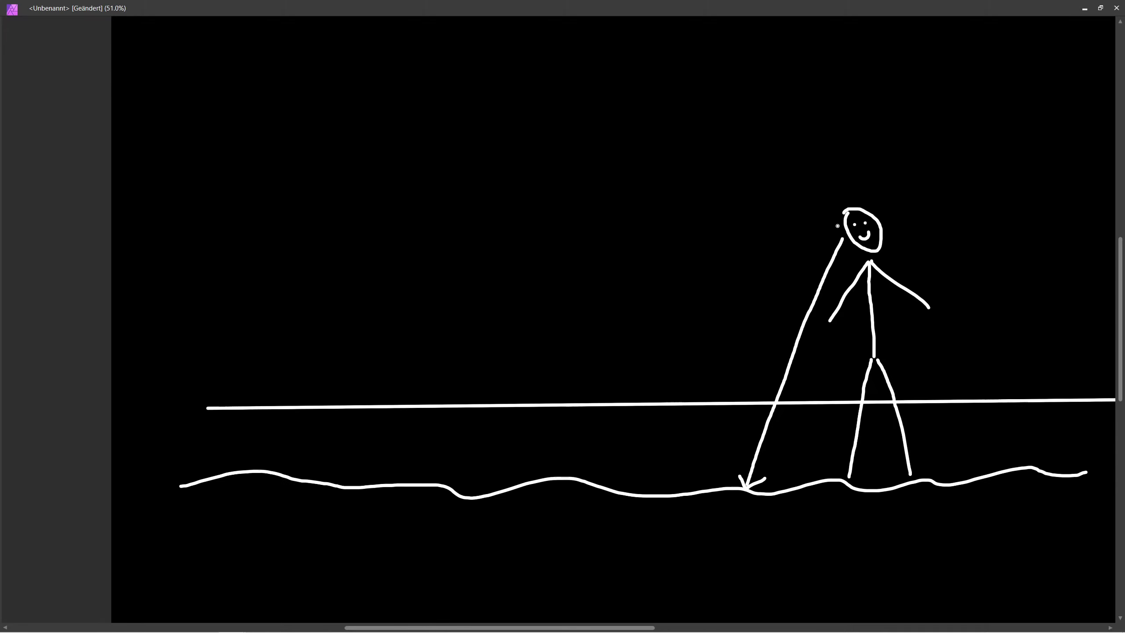
Draw a shallow sight line with an arrowhead from the figure's head to the distant water surface, and outline a rock and shore beyond it
drag(838, 226, 389, 384)
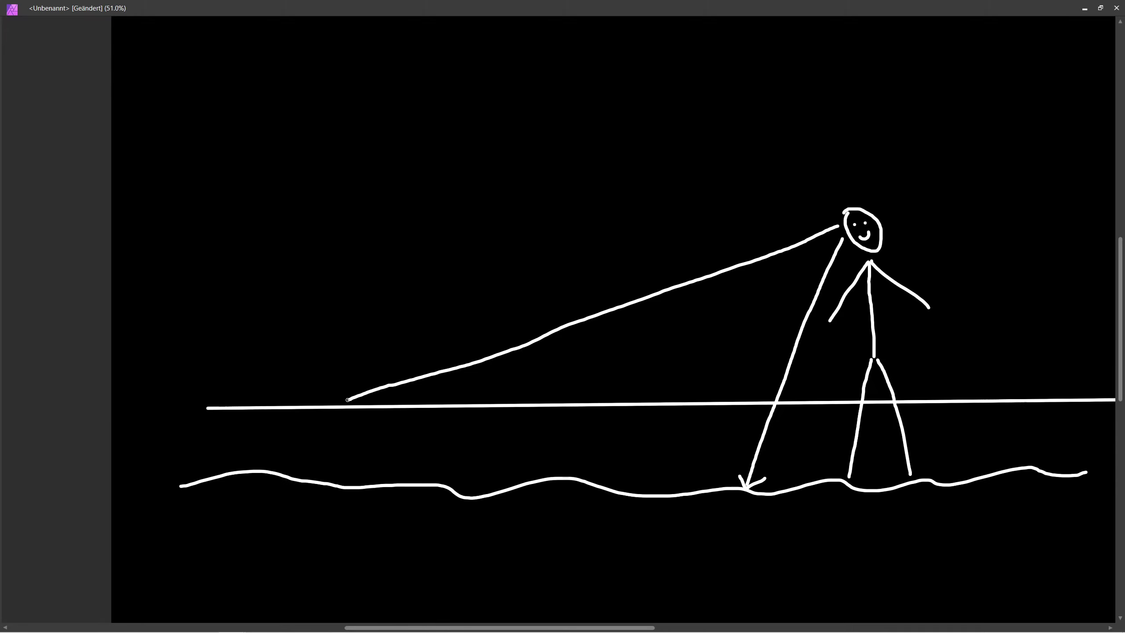
mouse_move(283, 405)
mouse_down()
mouse_move(229, 406)
mouse_move(185, 361)
mouse_move(143, 263)
mouse_up()
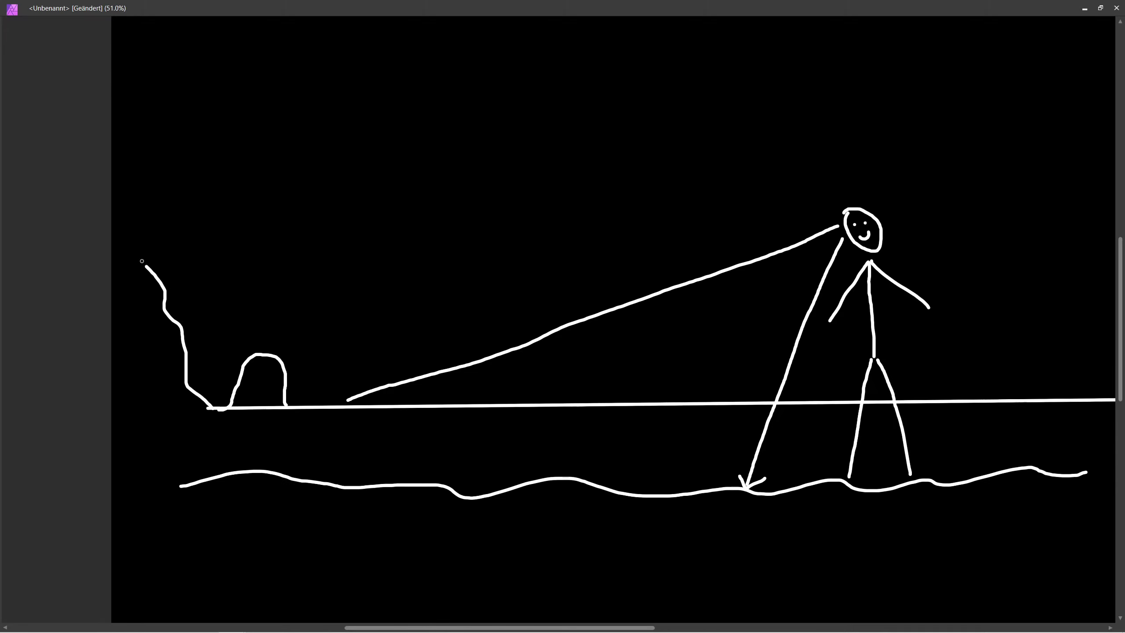
middle_drag(713, 295, 626, 320)
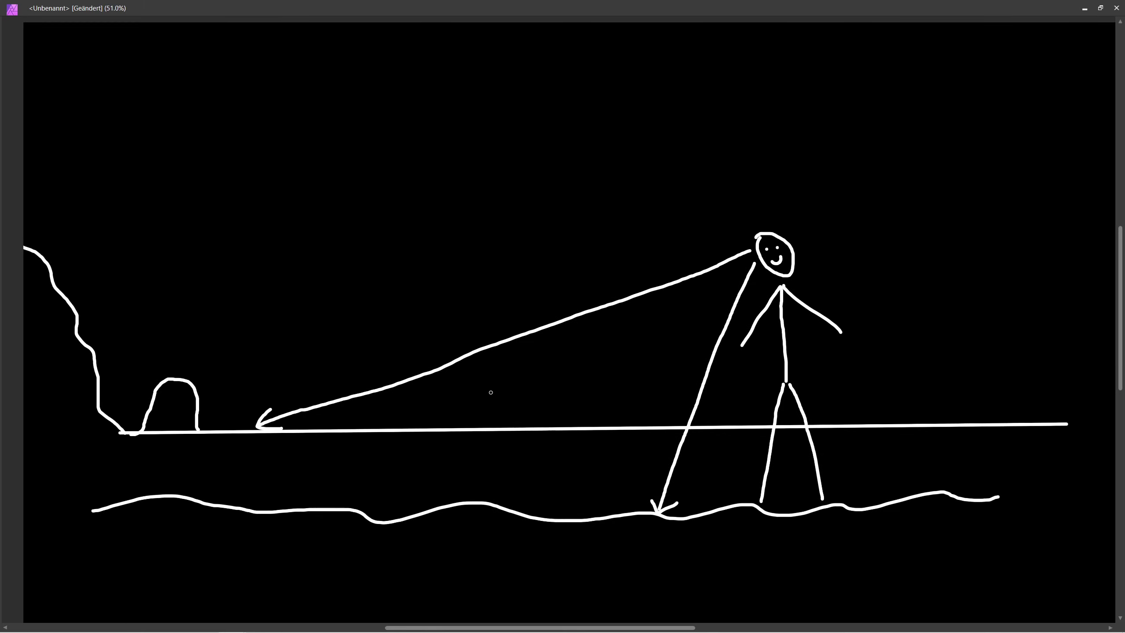
Mark the angle between the steep sight line and the water surface with an arc
ctrl+scroll(620, 377, up, 1)
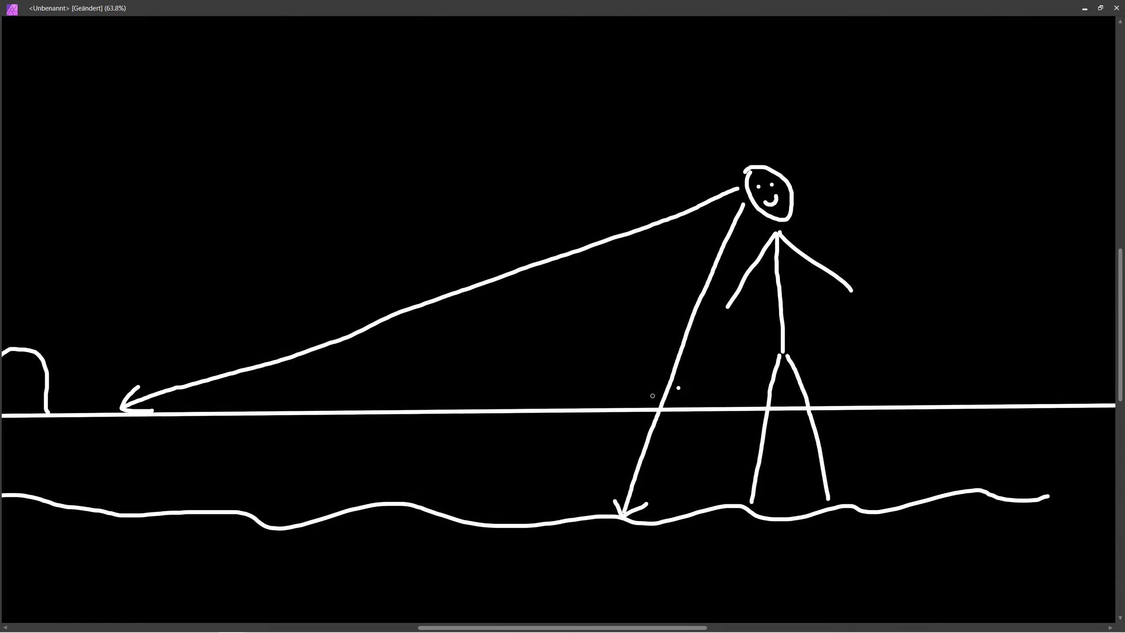
ctrl+scroll(700, 392, up, 5)
ctrl+scroll(678, 374, down, 1)
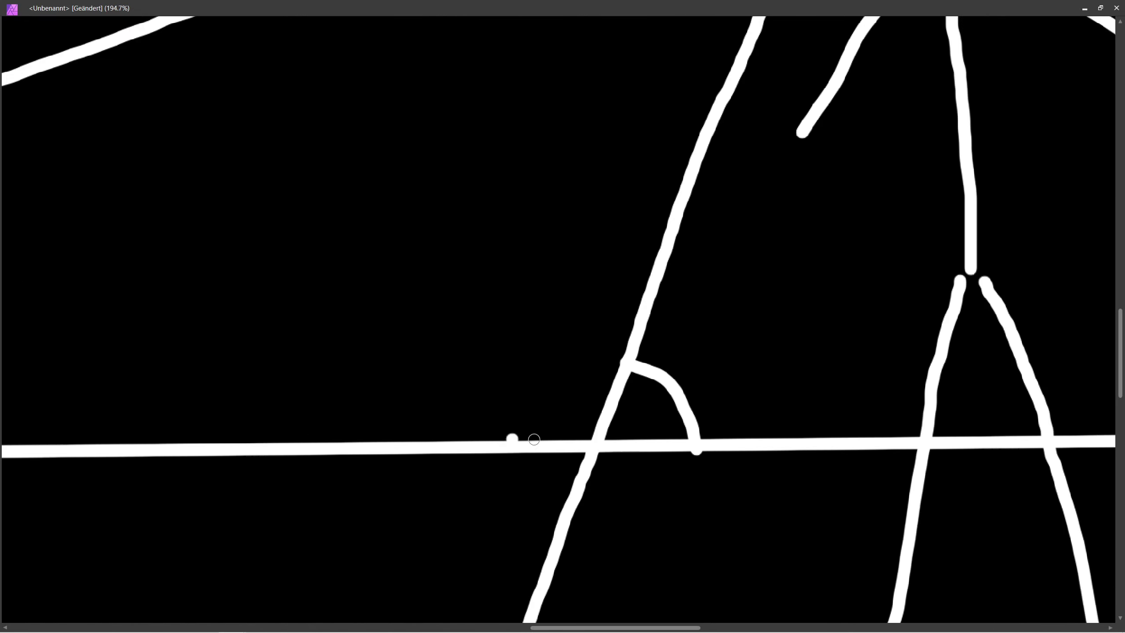
ctrl+scroll(700, 336, down, 2)
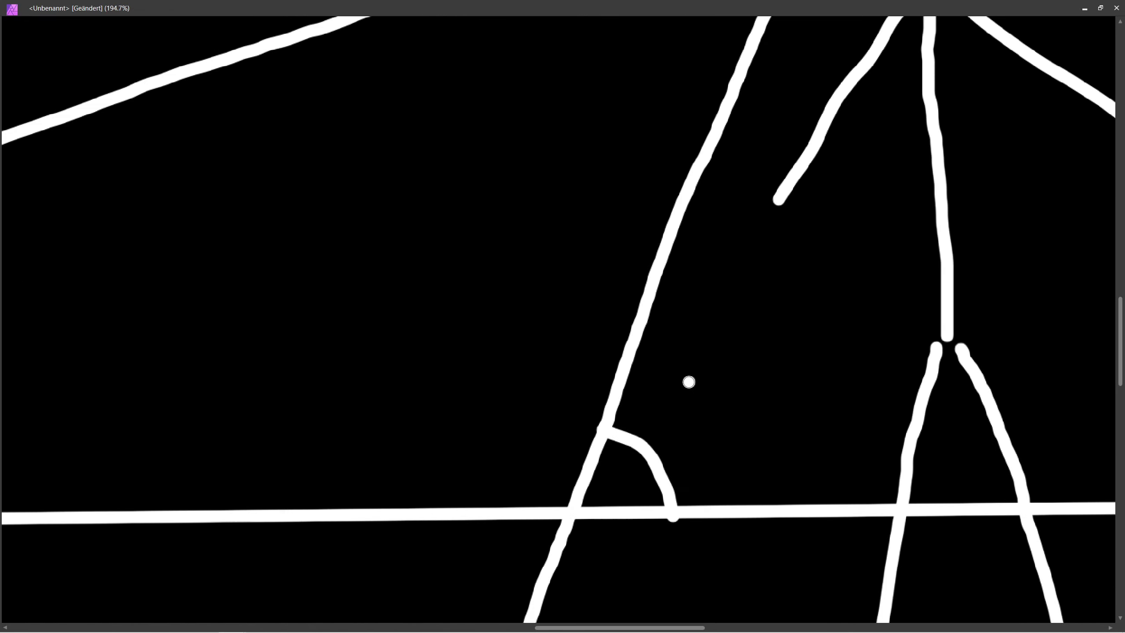
ctrl+scroll(671, 352, down, 1)
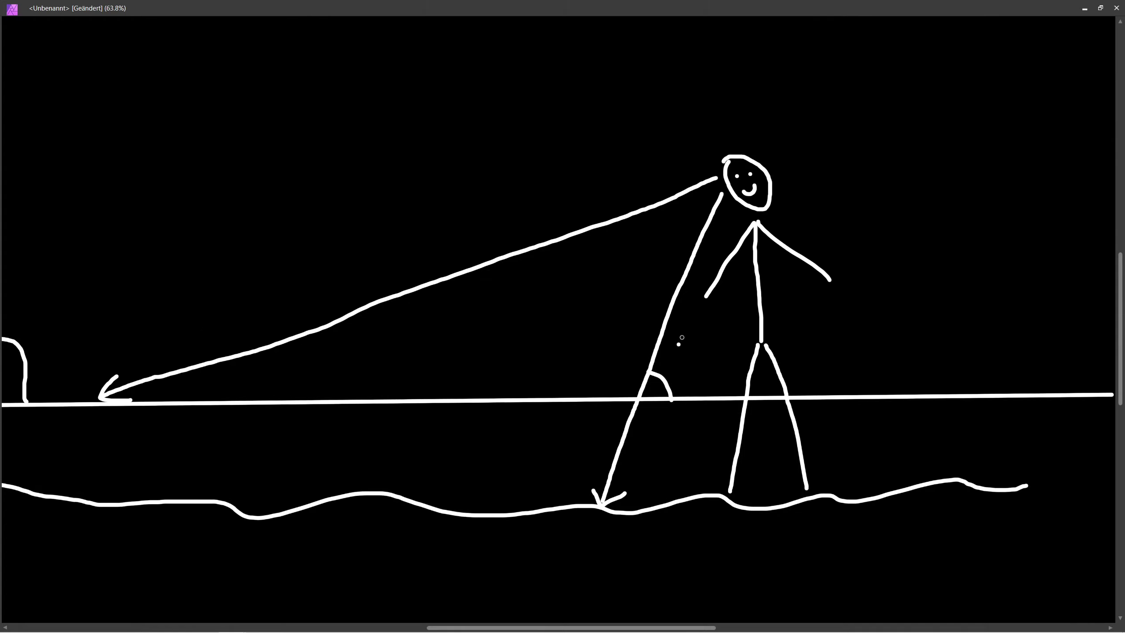
Mark the angle between the shallow sight line and the water surface with an arc
ctrl+scroll(633, 402, up, 4)
ctrl+scroll(344, 398, down, 5)
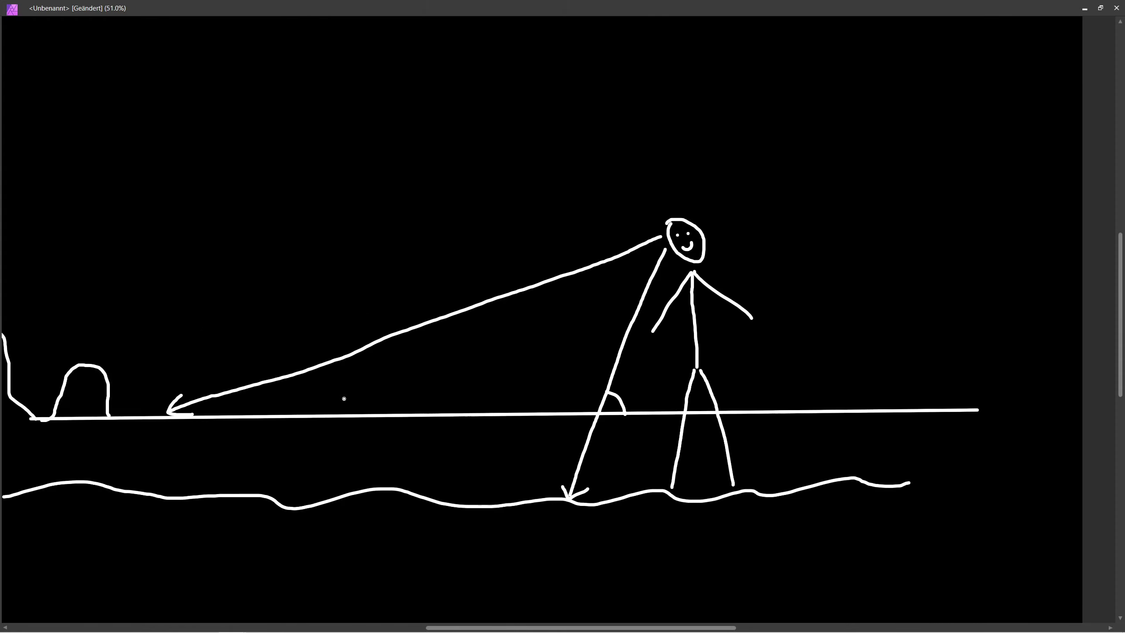
ctrl+scroll(583, 413, up, 1)
ctrl+scroll(583, 414, up, 4)
mouse_move(571, 353)
mouse_down()
mouse_move(588, 376)
mouse_move(593, 463)
mouse_up()
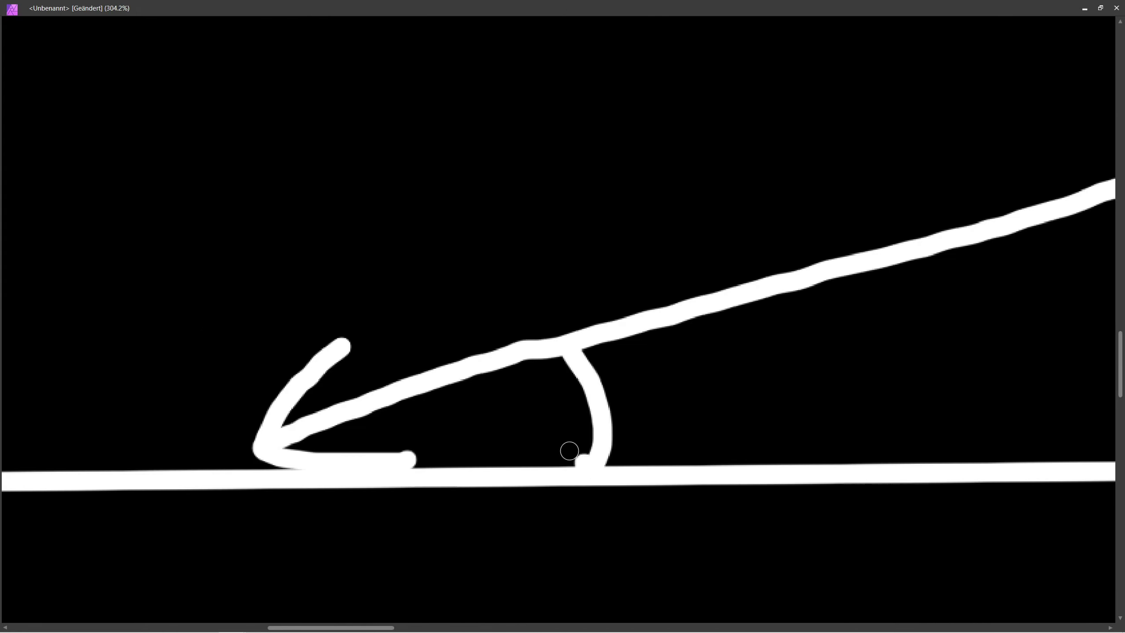
ctrl+scroll(496, 415, down, 4)
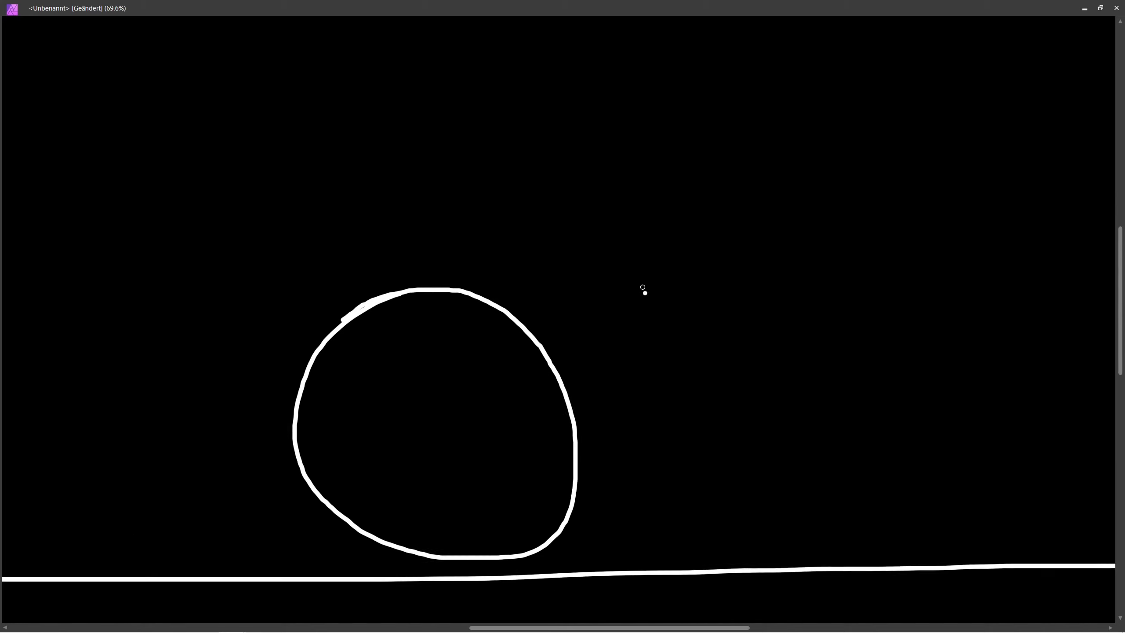
Mark a viewpoint, draw a sight line from it to the sphere's top with an angle arc, and dot the contact point
scroll(635, 284, up, 3)
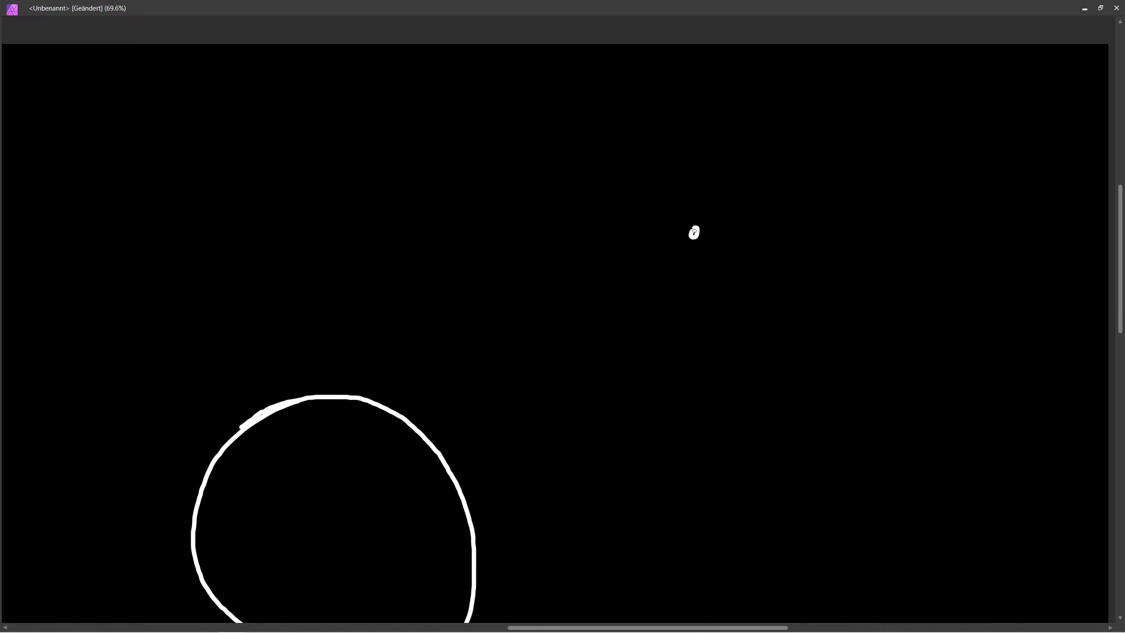
middle_drag(527, 347, 671, 262)
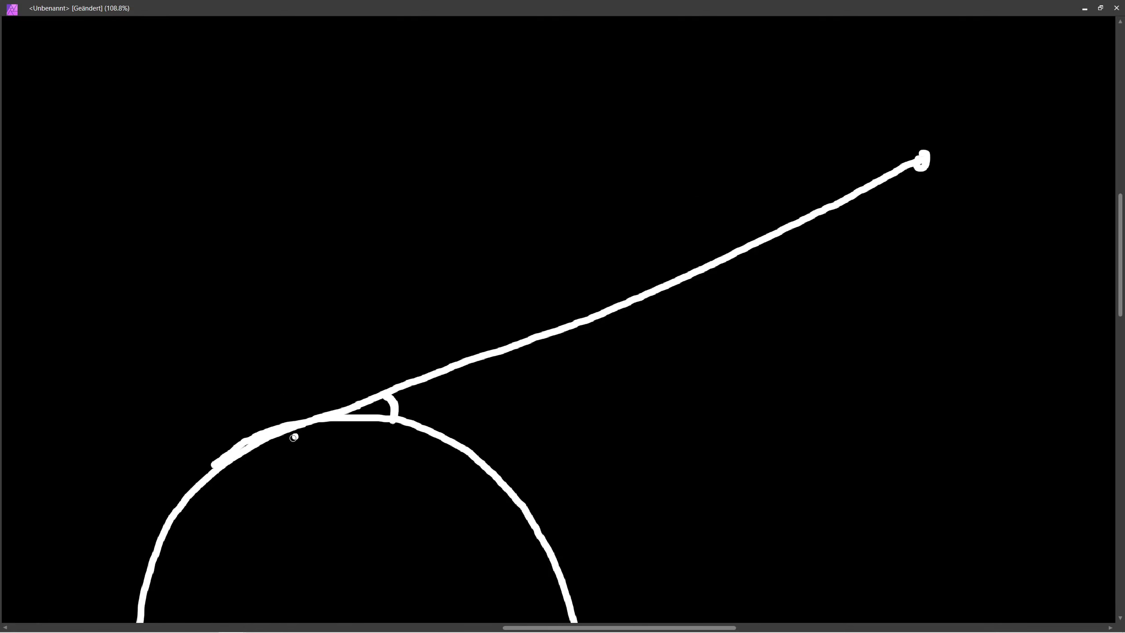
ctrl+scroll(293, 437, up, 3)
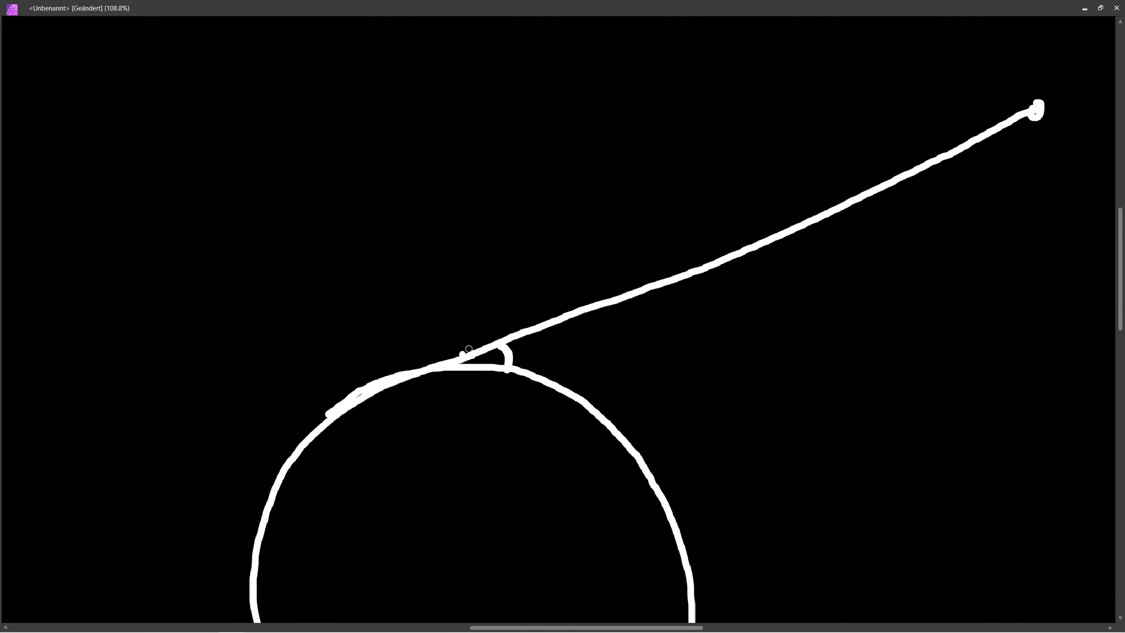
click(411, 390)
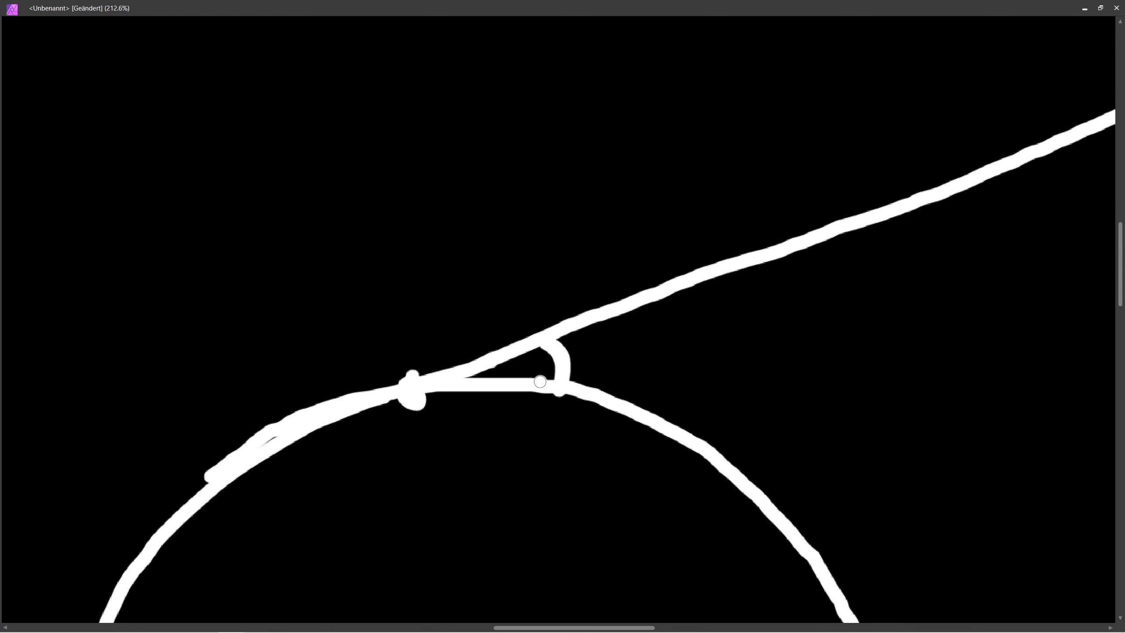
Draw a second sight line from the viewpoint to the sphere's upper side and arc its angle to the surface
key(ctrl+0)
drag(731, 195, 479, 419)
ctrl+scroll(479, 419, up, 5)
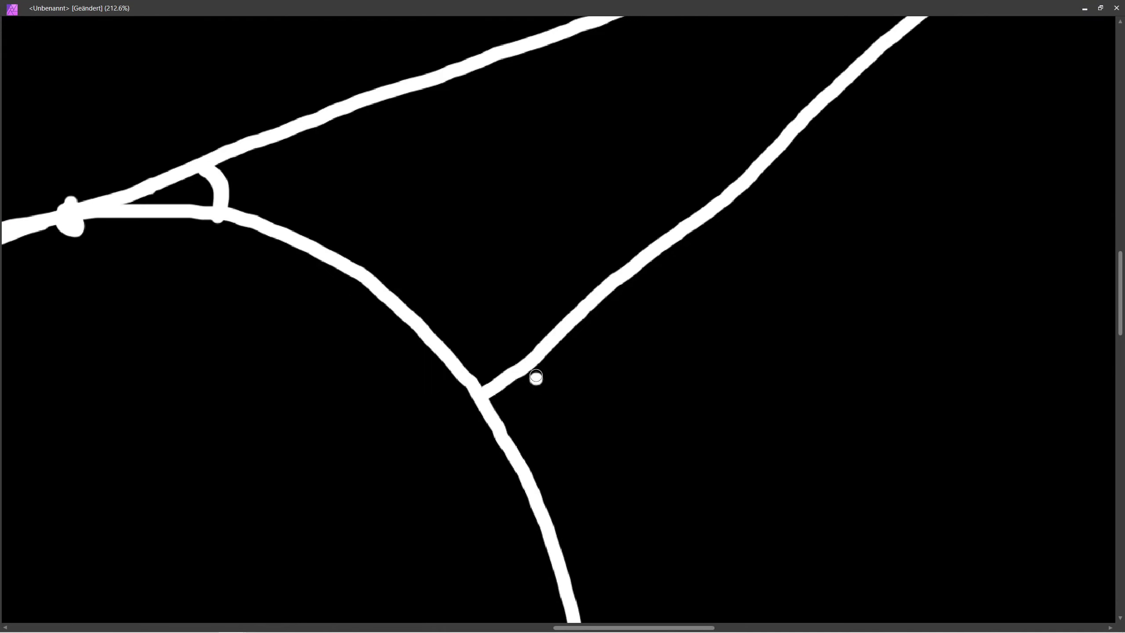
mouse_move(525, 375)
mouse_down()
mouse_move(530, 410)
mouse_move(516, 406)
mouse_up()
ctrl+scroll(515, 406, up, 2)
Draw a third sight line from the viewpoint to the sphere's lower side and arc its angle to the surface
key(ctrl+0)
drag(758, 81, 533, 483)
ctrl+scroll(548, 448, up, 6)
mouse_move(492, 392)
mouse_down()
mouse_move(542, 426)
mouse_move(537, 436)
mouse_up()
ctrl+scroll(436, 294, down, 3)
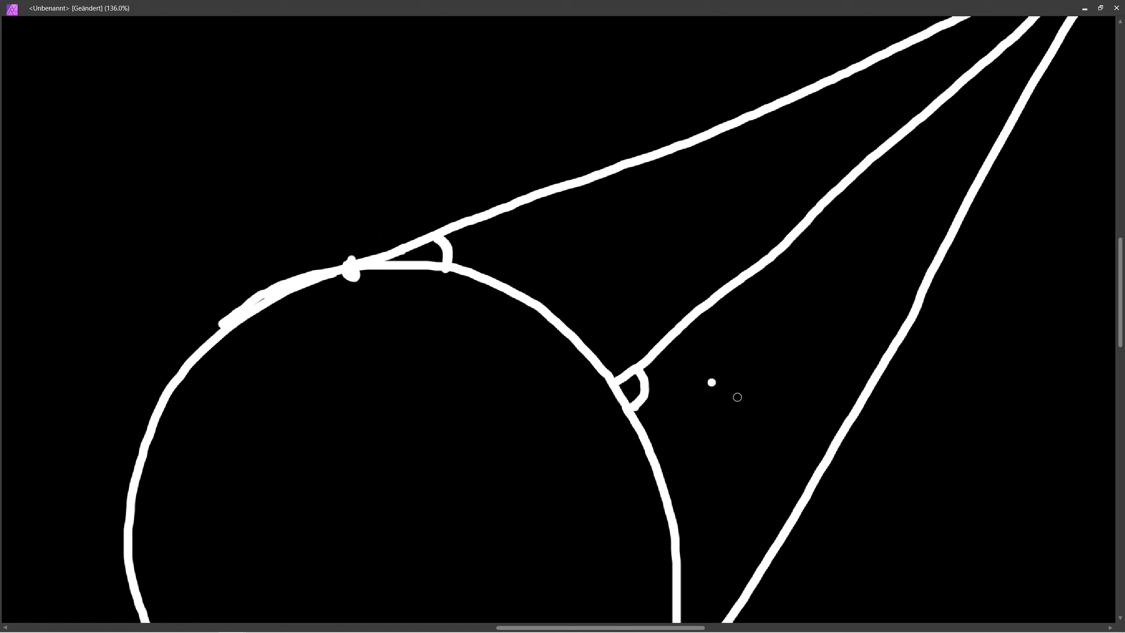
Draw a surface normal arrow at the dotted contact point, add an arrowhead to its sight line, and arc the angle between them
key(ctrl+0)
ctrl+scroll(460, 357, up, 5)
mouse_move(448, 381)
mouse_down()
mouse_move(408, 215)
mouse_move(429, 224)
mouse_up()
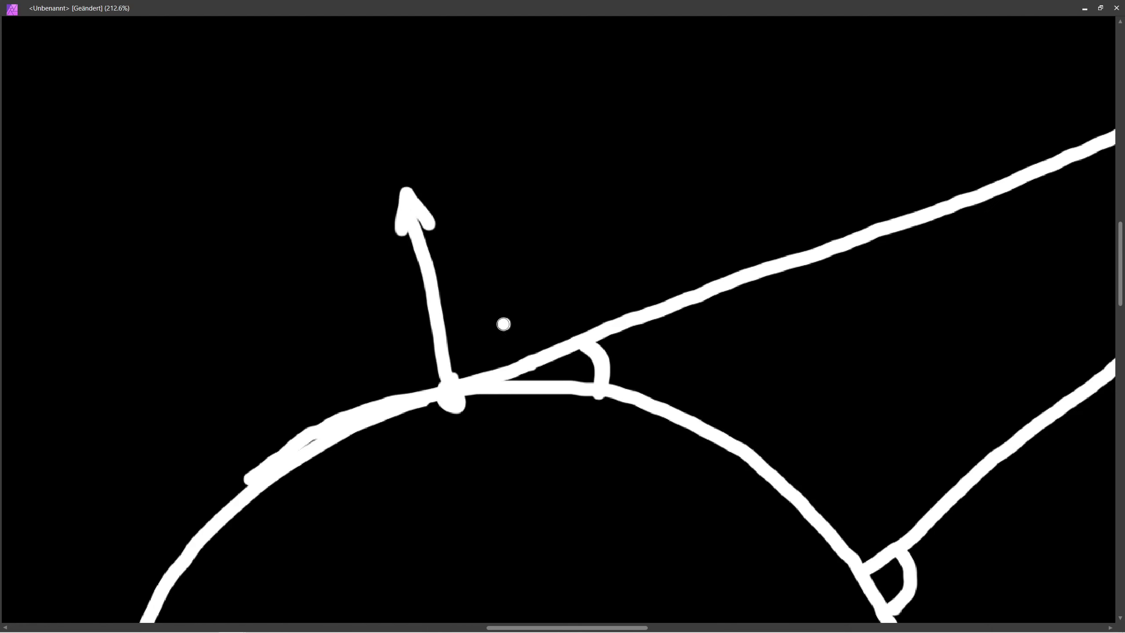
drag(496, 336, 538, 411)
click(661, 318)
drag(603, 341, 847, 252)
mouse_move(426, 280)
mouse_down()
mouse_move(553, 316)
mouse_move(572, 349)
mouse_up()
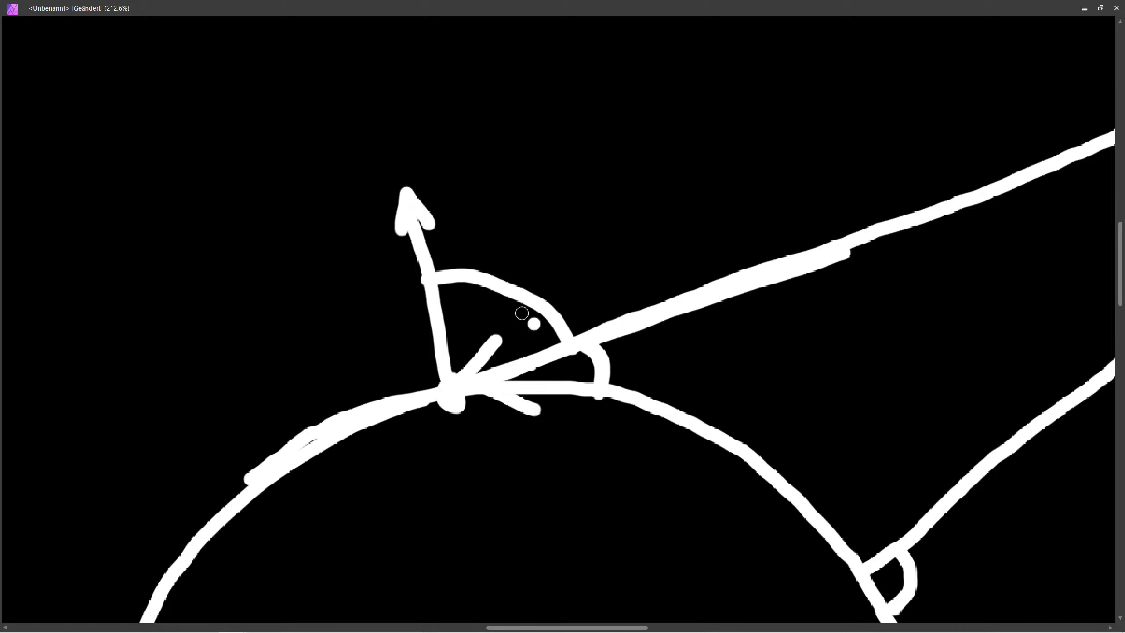
Draw the surface normal at the second sight line's contact point and arc the angle between the two lines
ctrl+scroll(520, 306, down, 4)
middle_drag(638, 375, 603, 342)
ctrl+scroll(603, 342, up, 4)
ctrl+scroll(550, 317, down, 2)
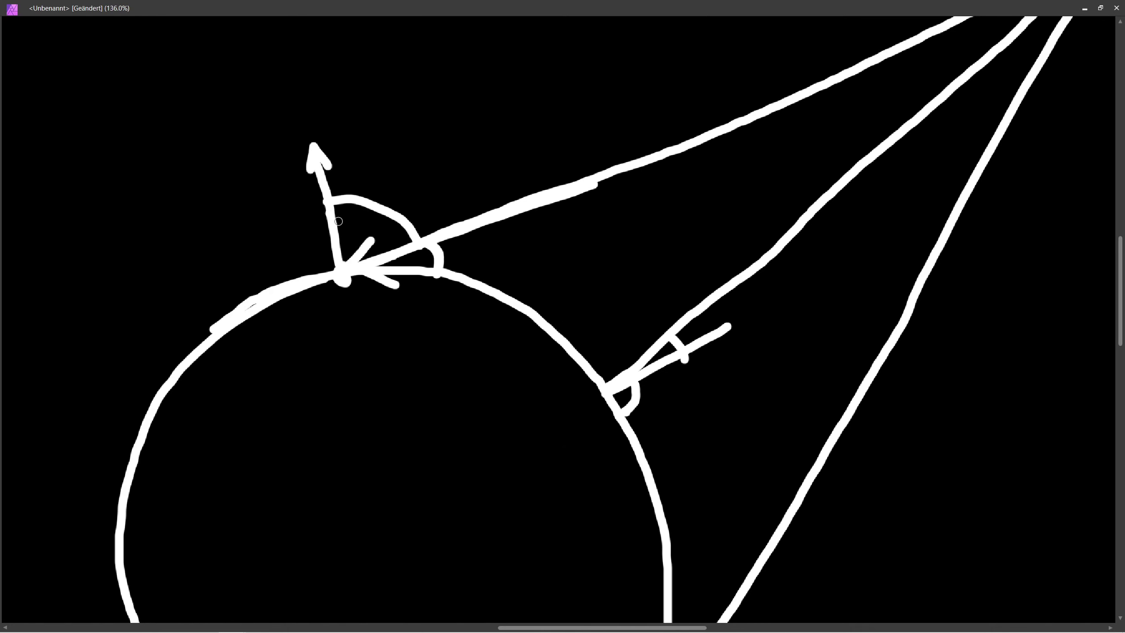
ctrl+scroll(669, 375, down, 2)
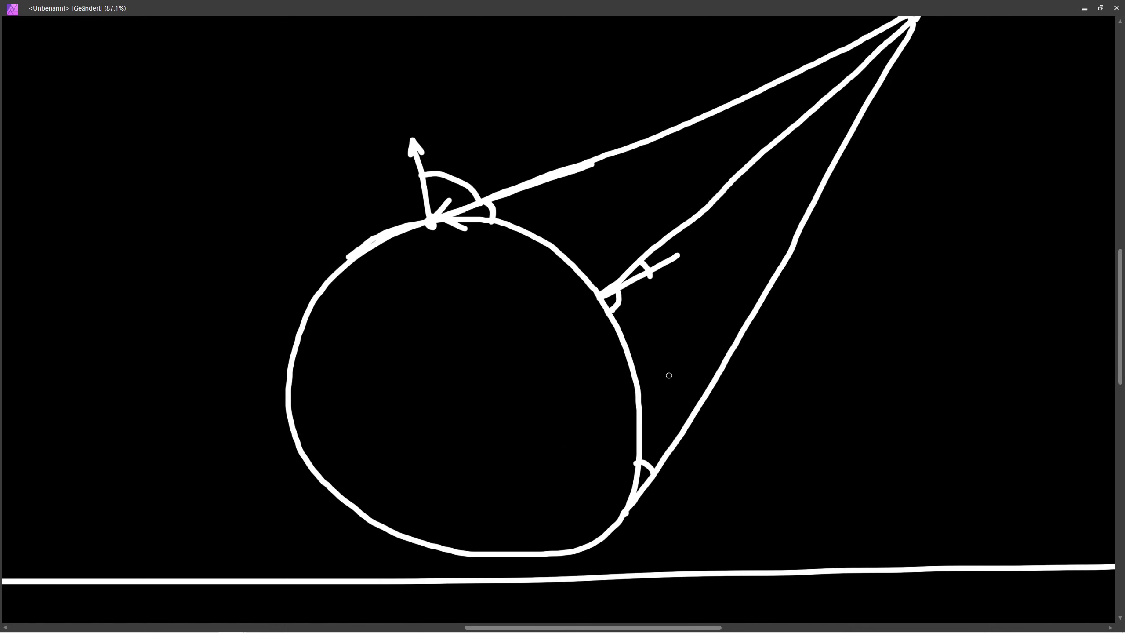
ctrl+scroll(357, 183, up, 5)
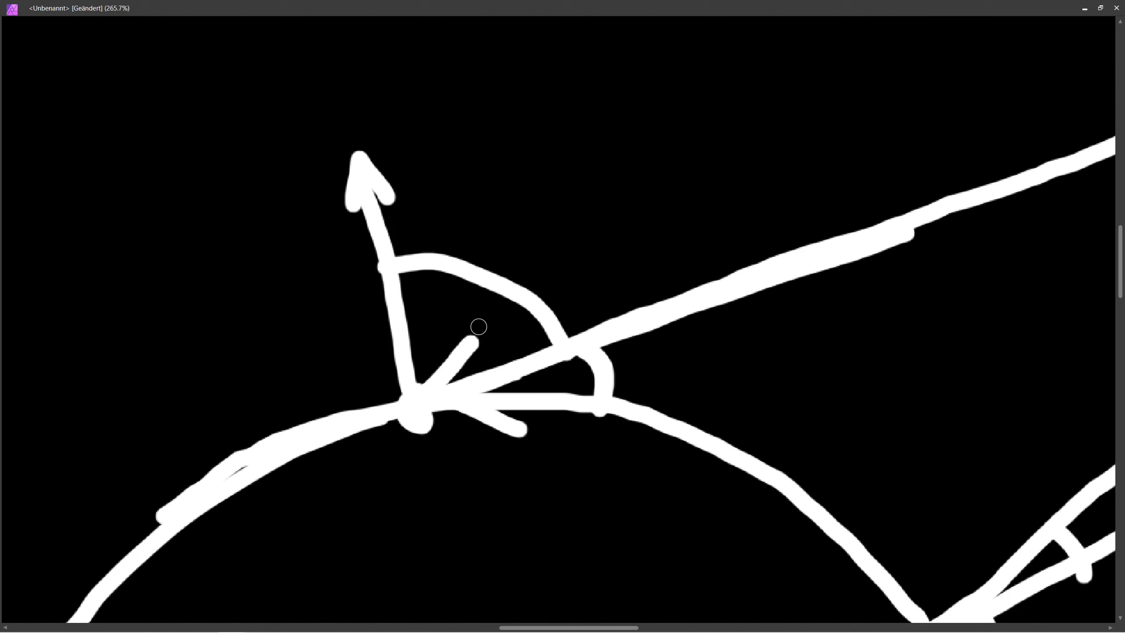
ctrl+scroll(693, 244, down, 2)
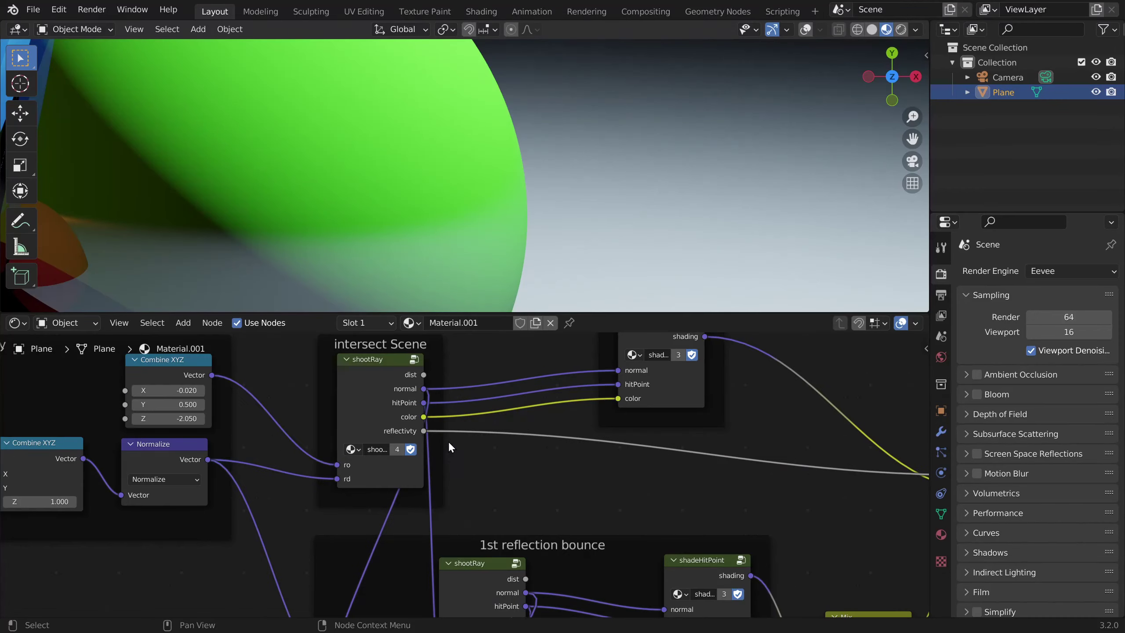
Switch to Blender and open the shootRay node group in the intersect Scene frame for editing
scroll(456, 465, down, 2)
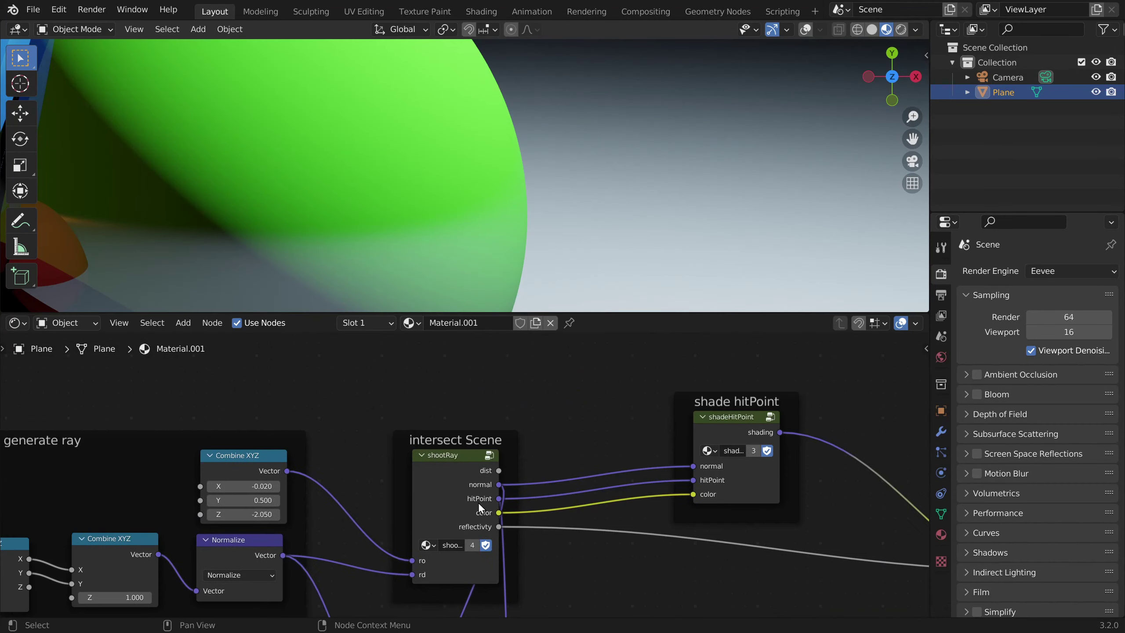
scroll(450, 453, up, 6)
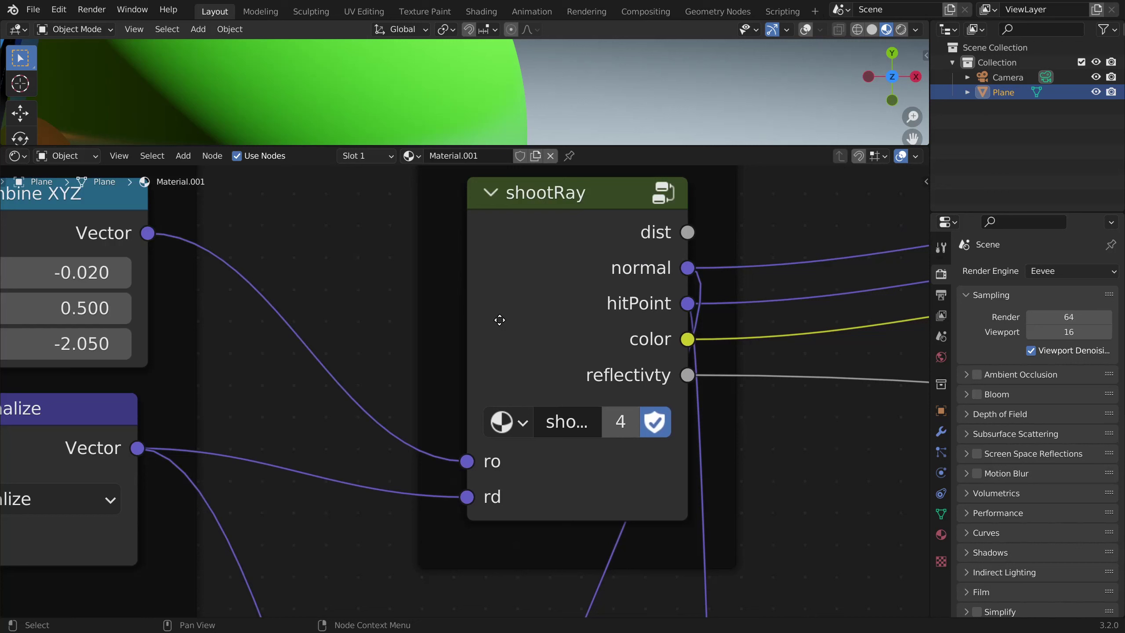
middle_drag(500, 319, 507, 319)
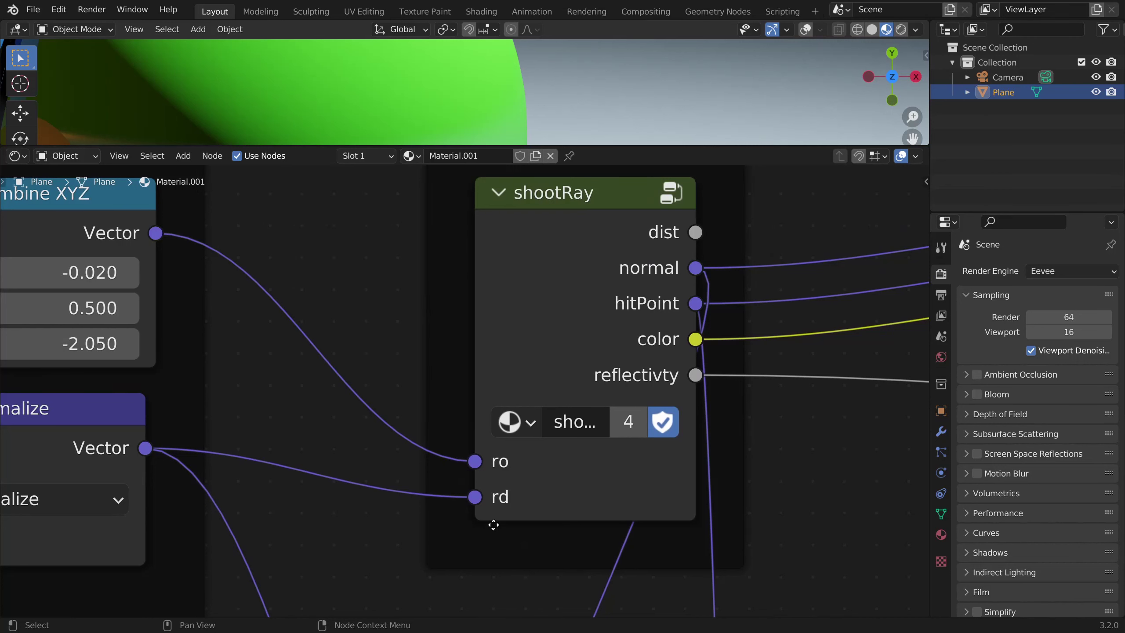
middle_drag(613, 374, 582, 401)
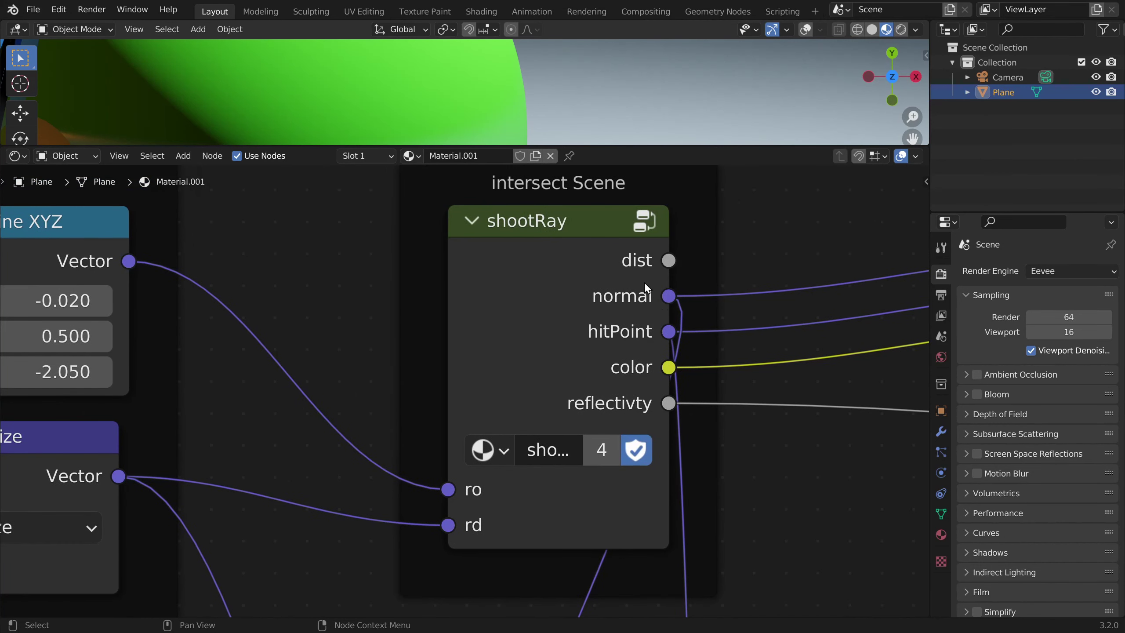
click(515, 357)
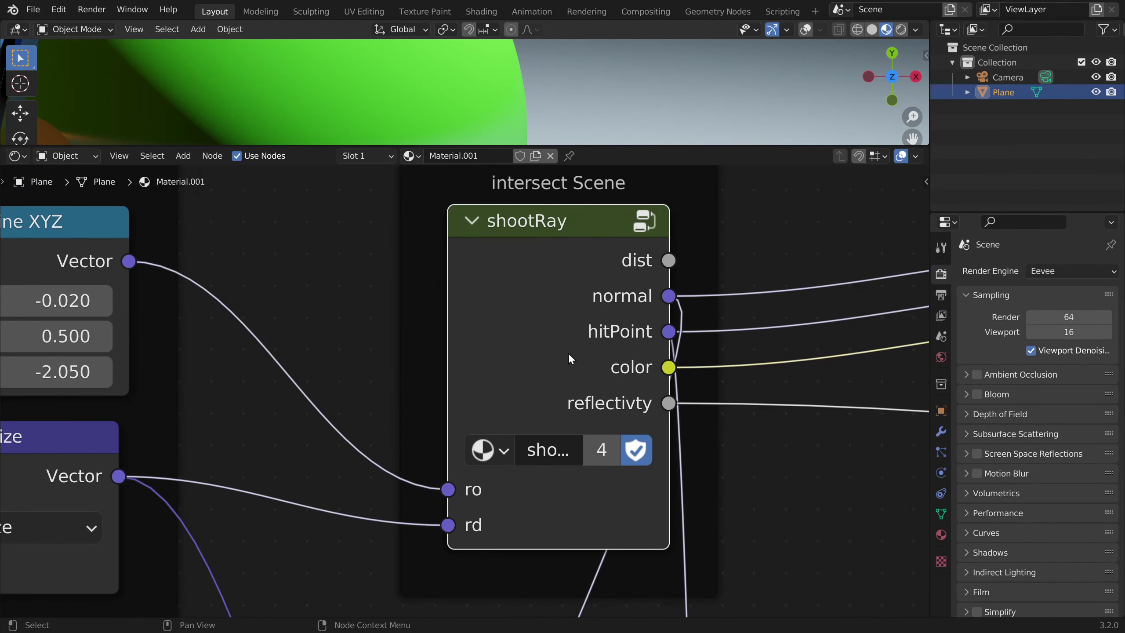
key(Tab)
Move the Group Output node farther out and add a Vector Math node set to Dot Product after the last addSphere node
scroll(566, 356, down, 15)
scroll(661, 368, up, 2)
middle_drag(791, 311, 360, 396)
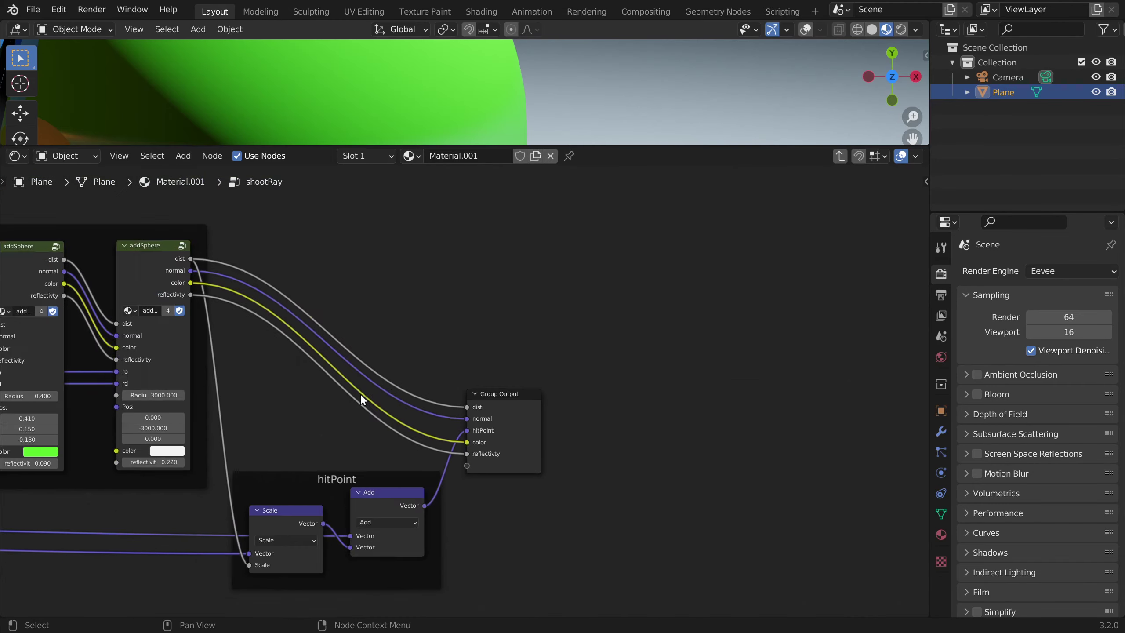
scroll(488, 395, down, 2)
drag(504, 395, 648, 316)
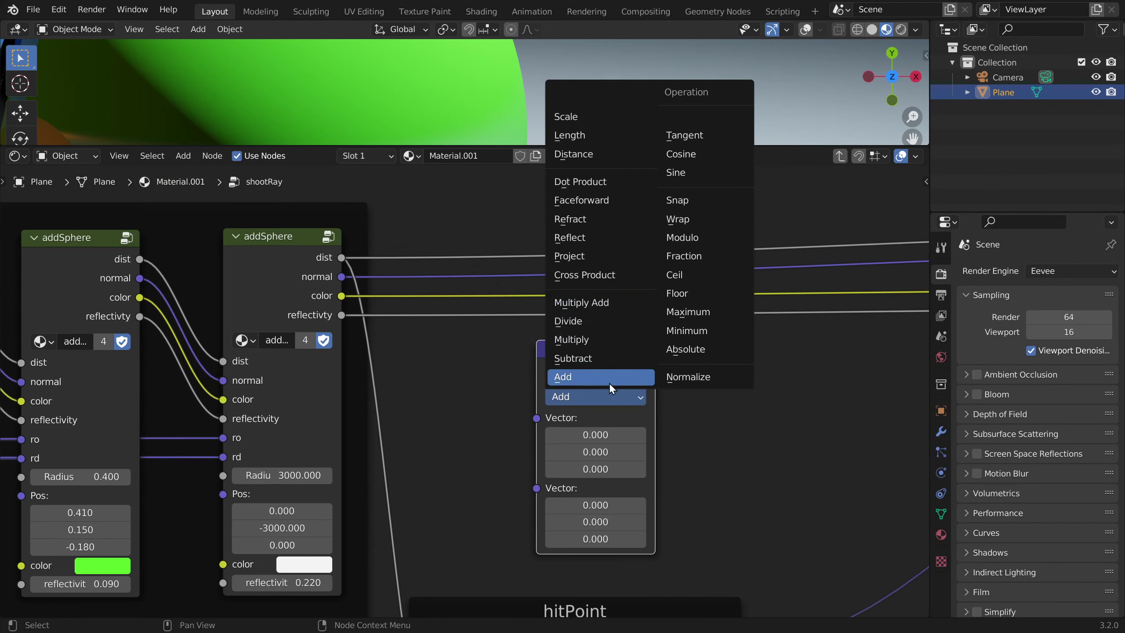
click(586, 176)
Connect the last addSphere node's normal output to the first vector input of the Dot Product node
scroll(460, 354, down, 1)
scroll(433, 341, up, 3)
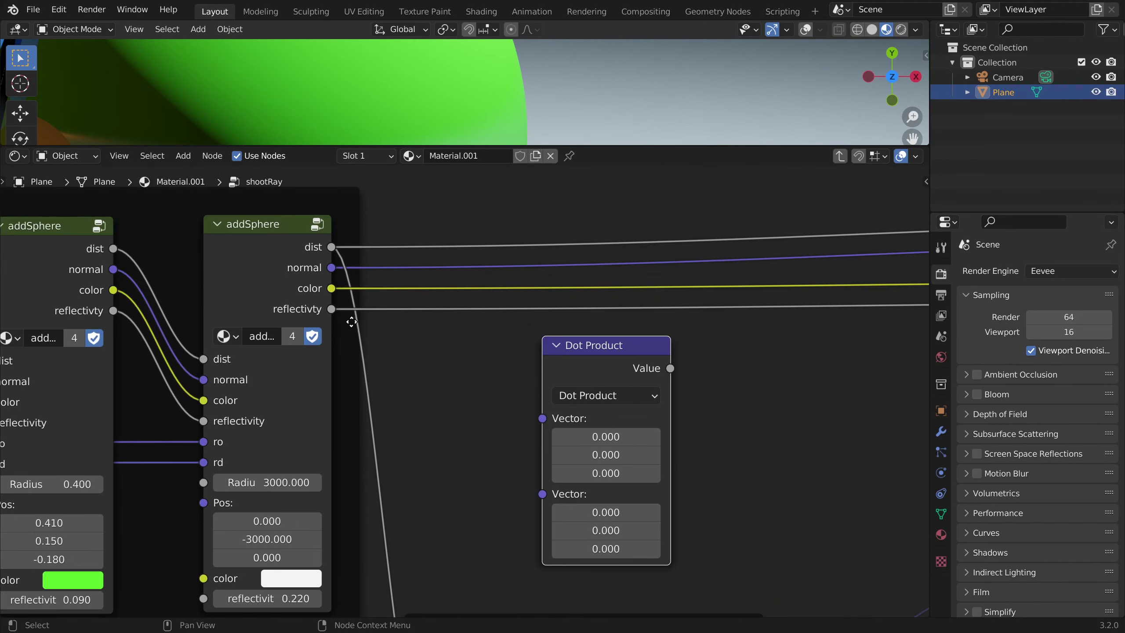
drag(334, 272, 543, 418)
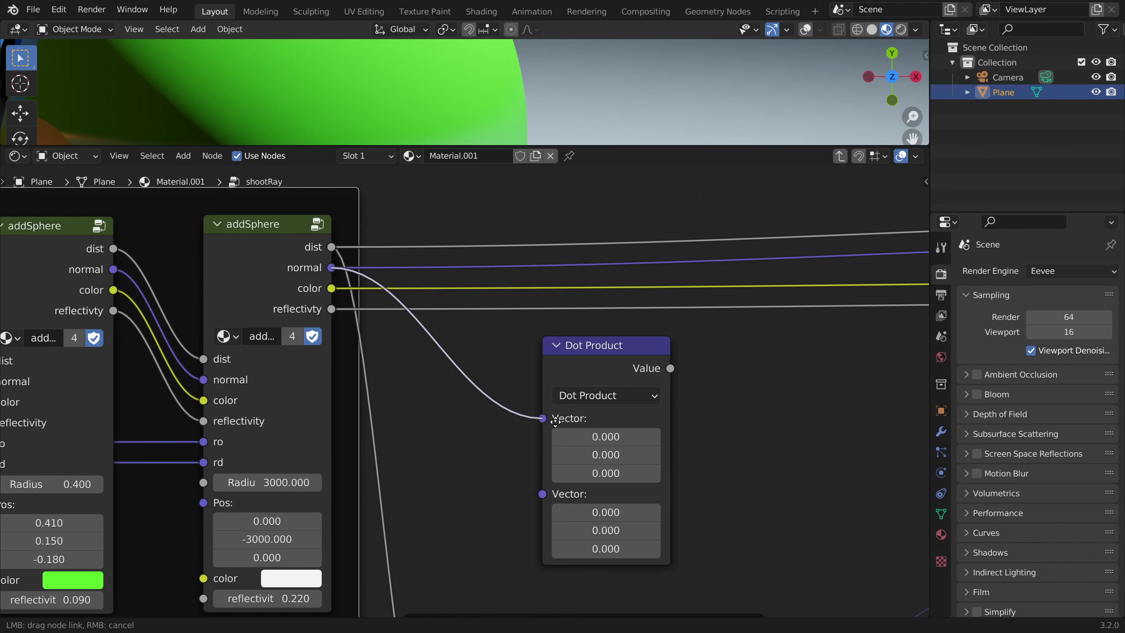
Add a reroute on the rd link before the hitPoint frame and connect it to the Dot Product's second vector input
scroll(545, 434, down, 3)
middle_drag(152, 474, 564, 397)
scroll(160, 400, up, 1)
middle_drag(160, 399, 438, 377)
scroll(437, 376, up, 7)
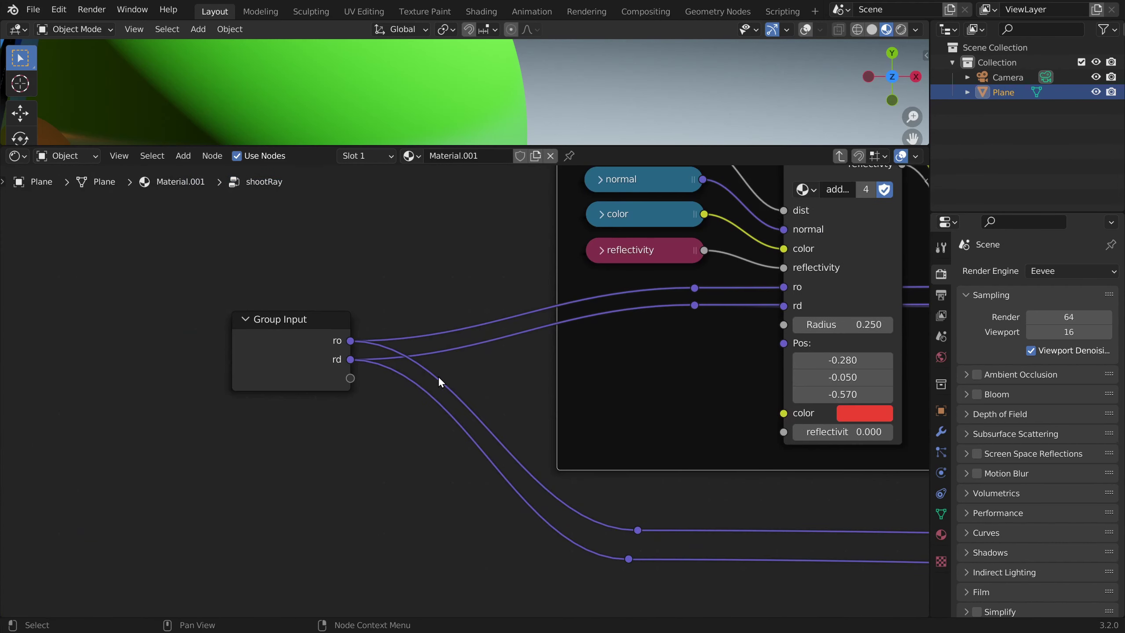
middle_drag(719, 535, 246, 450)
middle_drag(525, 455, 284, 447)
middle_drag(682, 462, 423, 446)
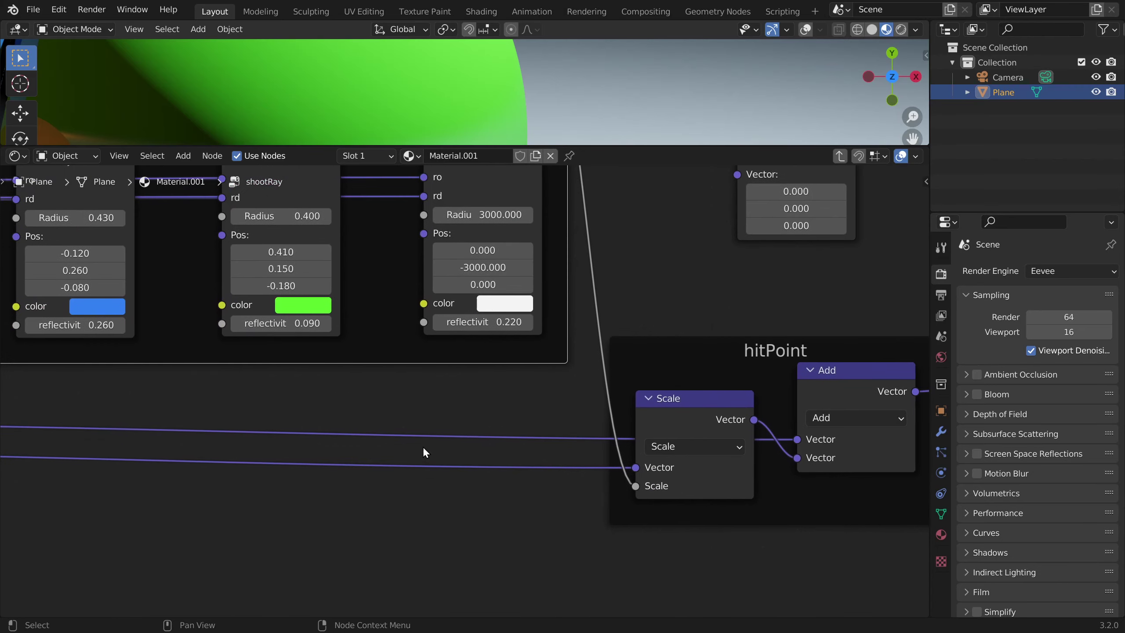
shift+right_drag(545, 455, 536, 479)
middle_drag(573, 419, 403, 509)
drag(370, 558, 575, 268)
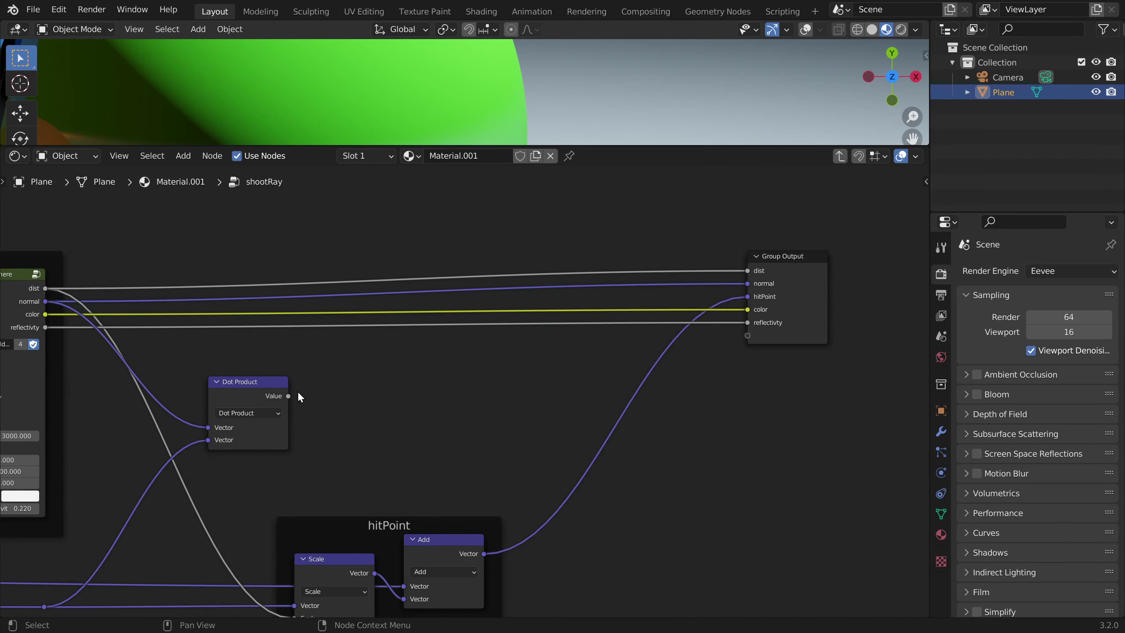
Feed the Dot Product into the group's reflectivity output, and preview the first shootRay's reflectivity through the Material Output surface
drag(298, 396, 750, 322)
key(Tab)
scroll(295, 362, up, 4)
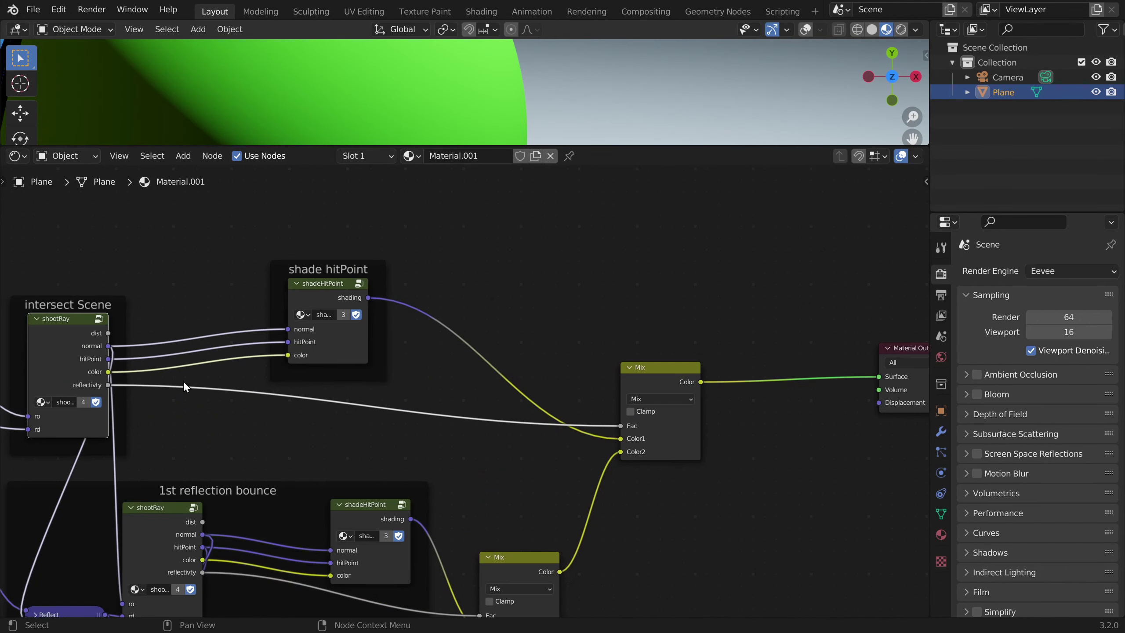
drag(106, 385, 867, 368)
drag(620, 146, 598, 357)
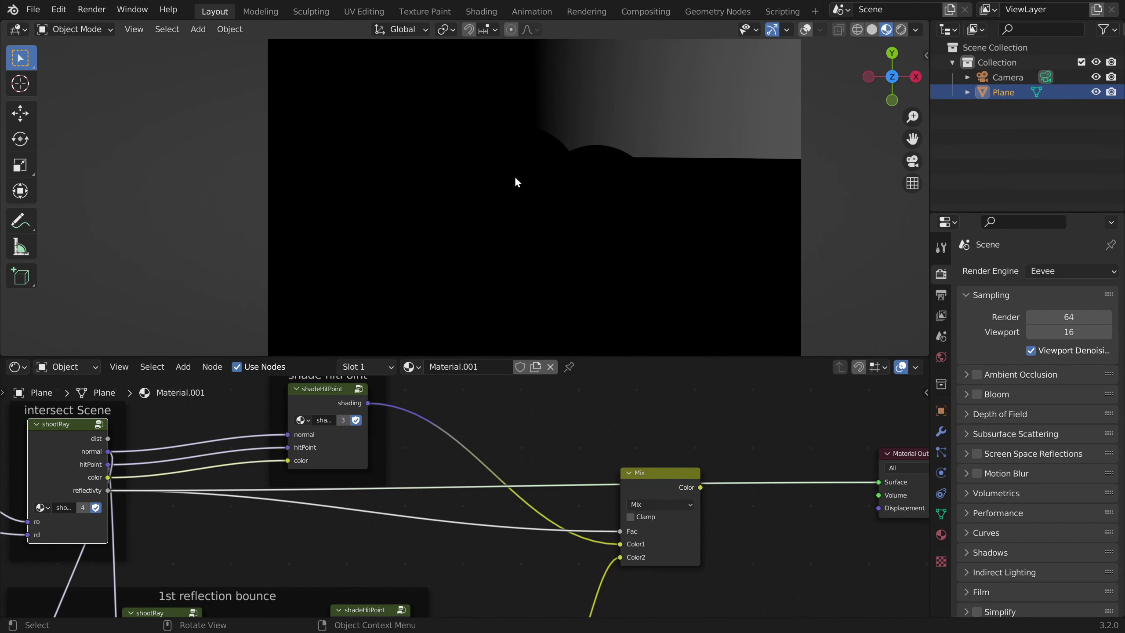
Reopen the shootRay group and insert a Math Add node between the Dot Product and the reflectivity output
middle_drag(234, 475, 531, 466)
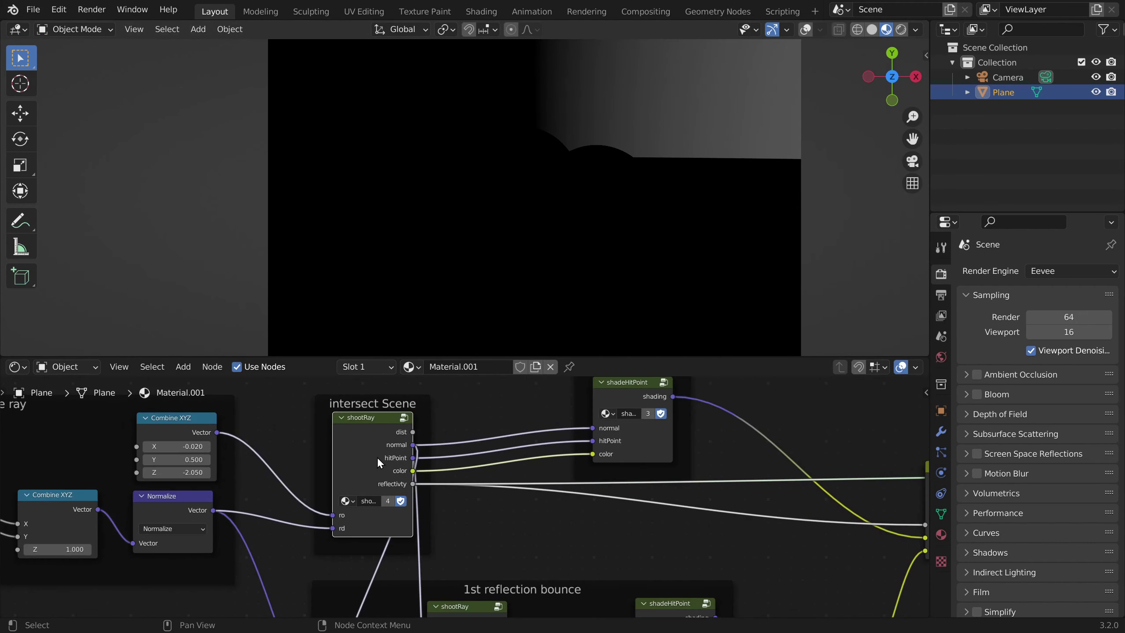
key(Tab)
middle_drag(428, 451, 409, 503)
scroll(502, 465, up, 3)
key(shift+a)
click(468, 456)
text(mat)
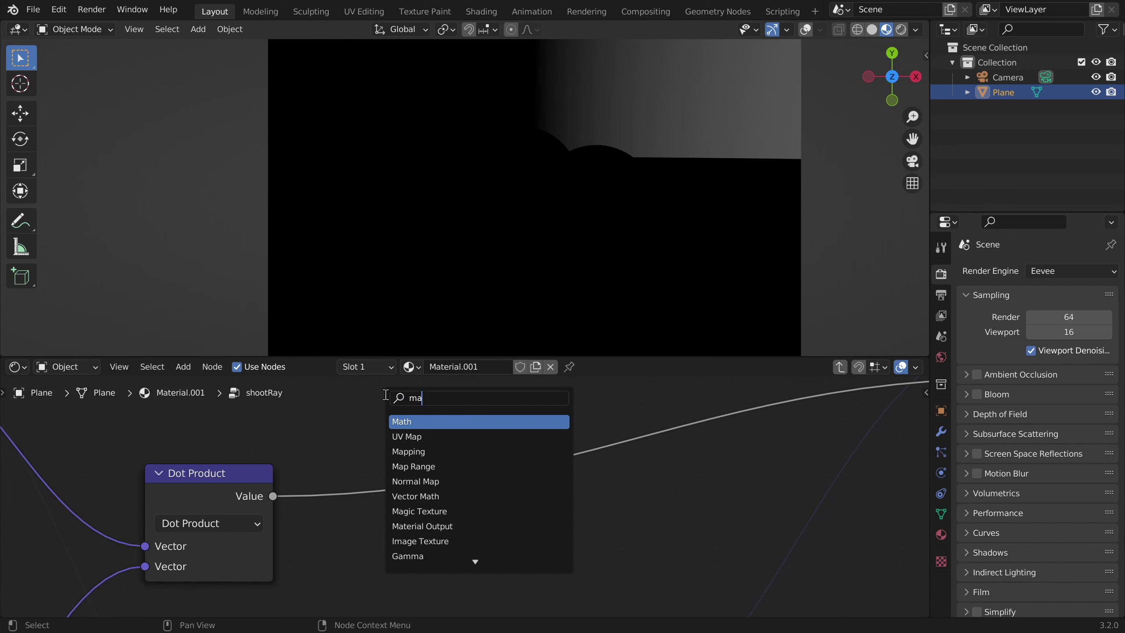
key(Return)
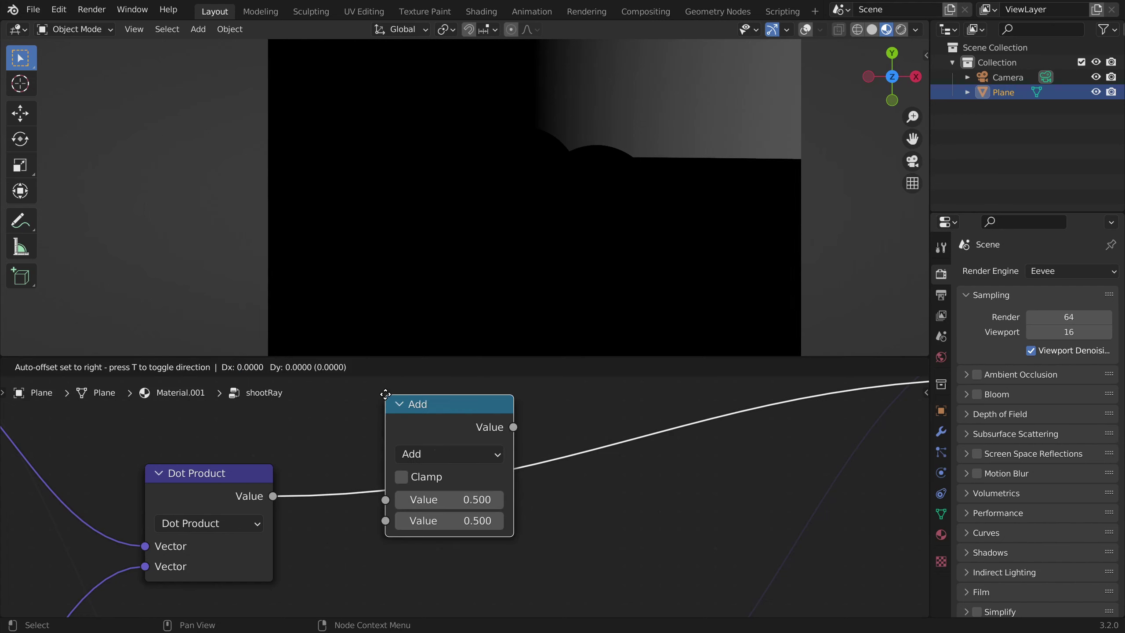
click(344, 439)
Set the Add node's second value to 1 and inspect the shaded spheres up close
middle_drag(416, 551, 430, 498)
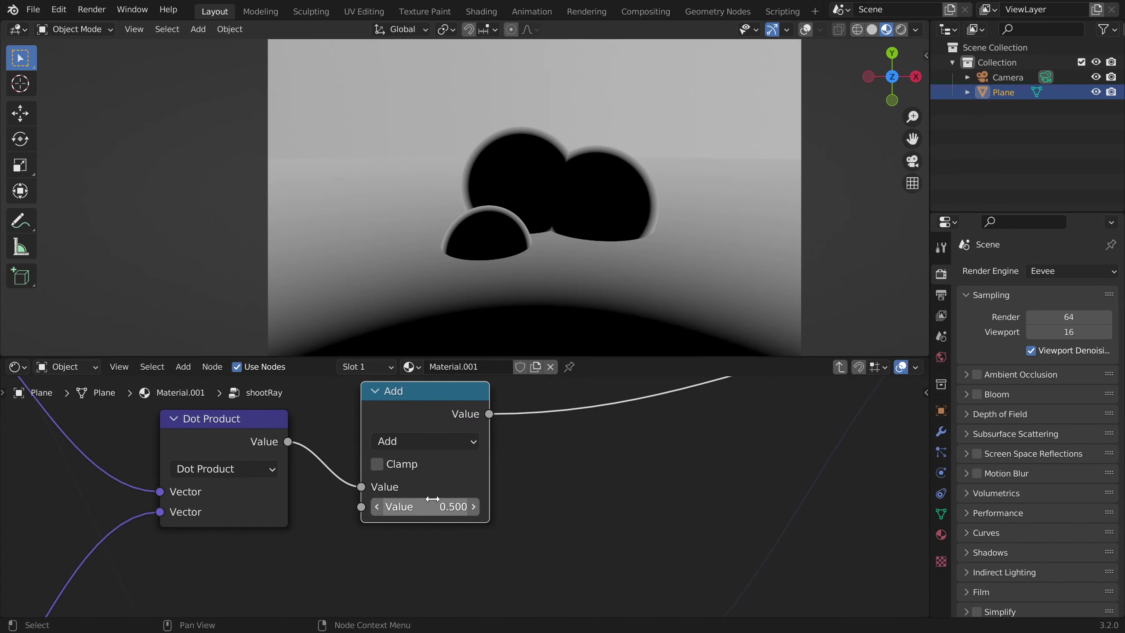
click(431, 497)
text(1)
key(Return)
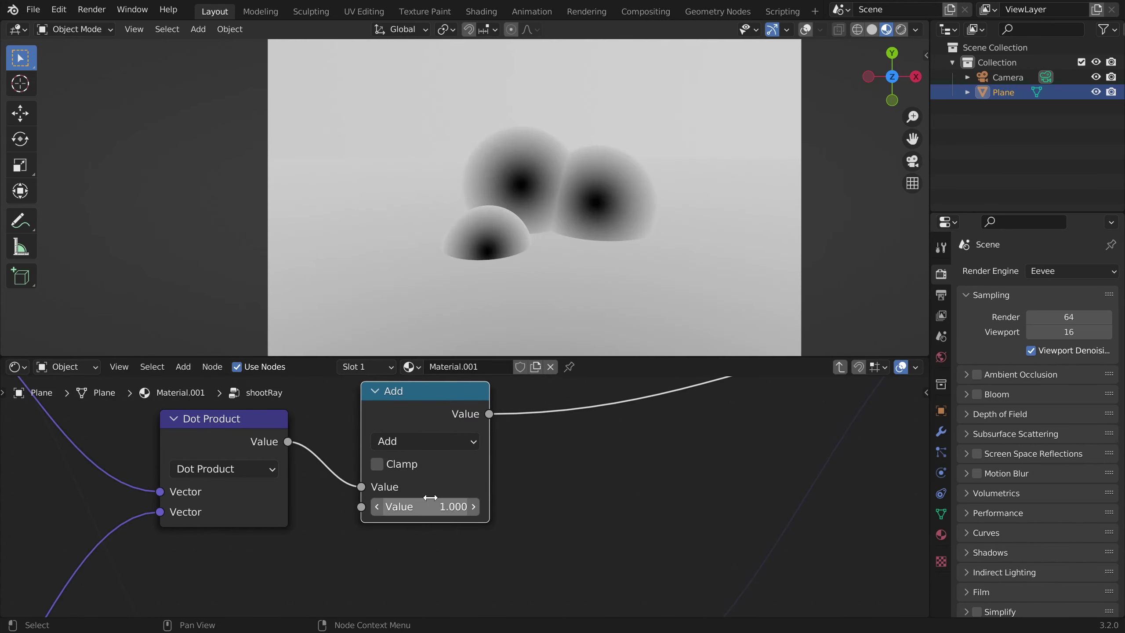
scroll(647, 211, up, 4)
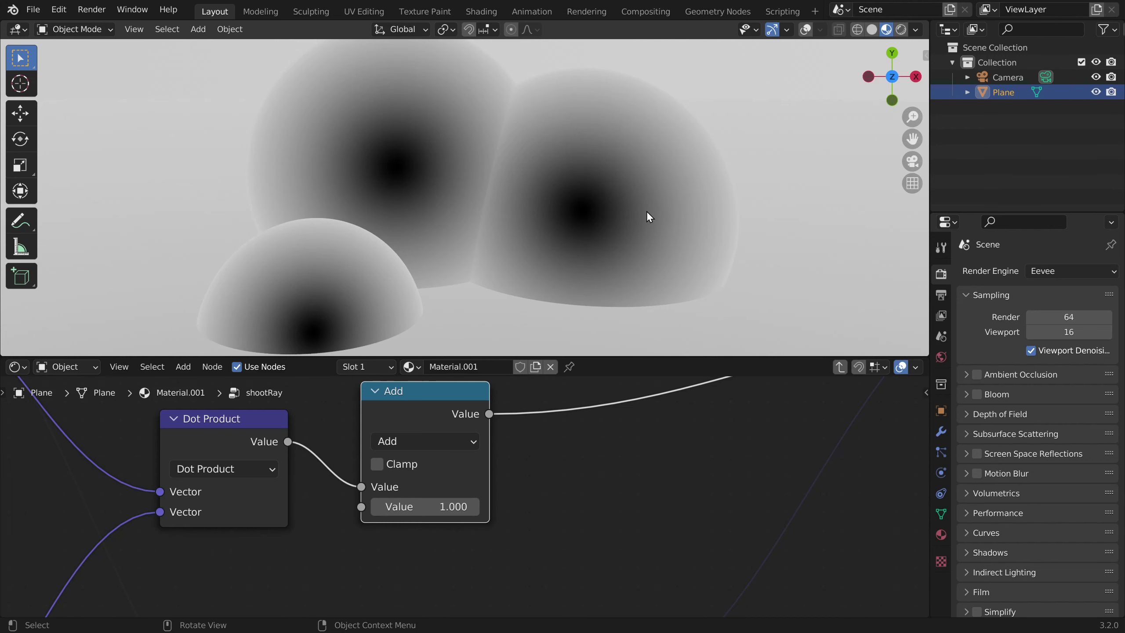
scroll(646, 171, down, 4)
Duplicate the Add node onto the link after it and change the copy to Power with an exponent of 5
scroll(416, 433, down, 3)
middle_drag(416, 433, 336, 483)
key(shift+d)
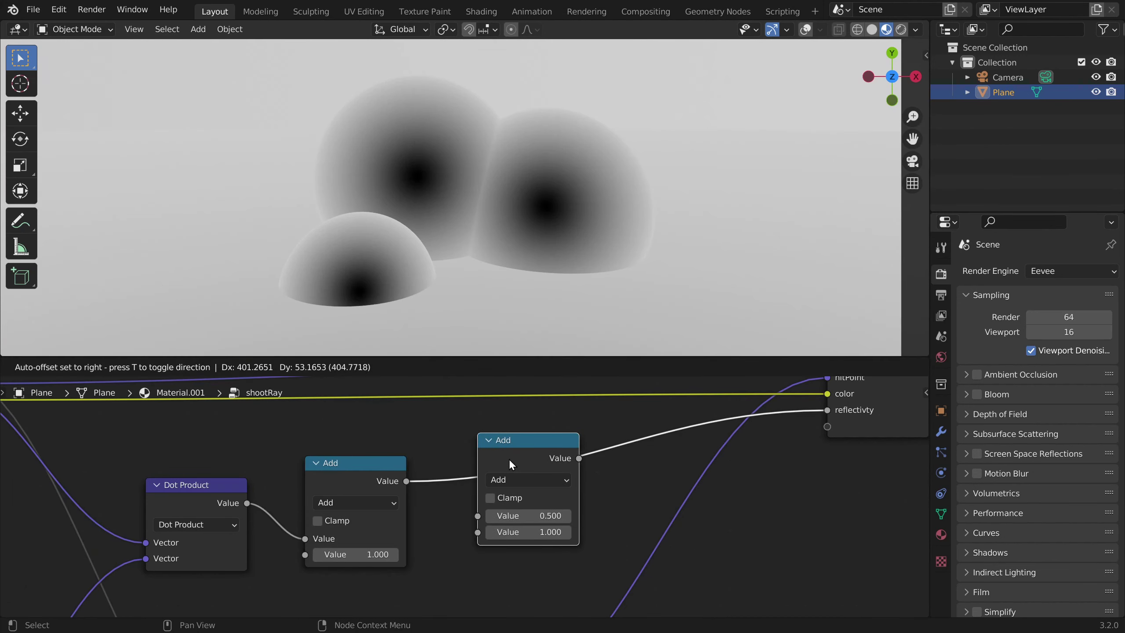
click(497, 469)
click(510, 487)
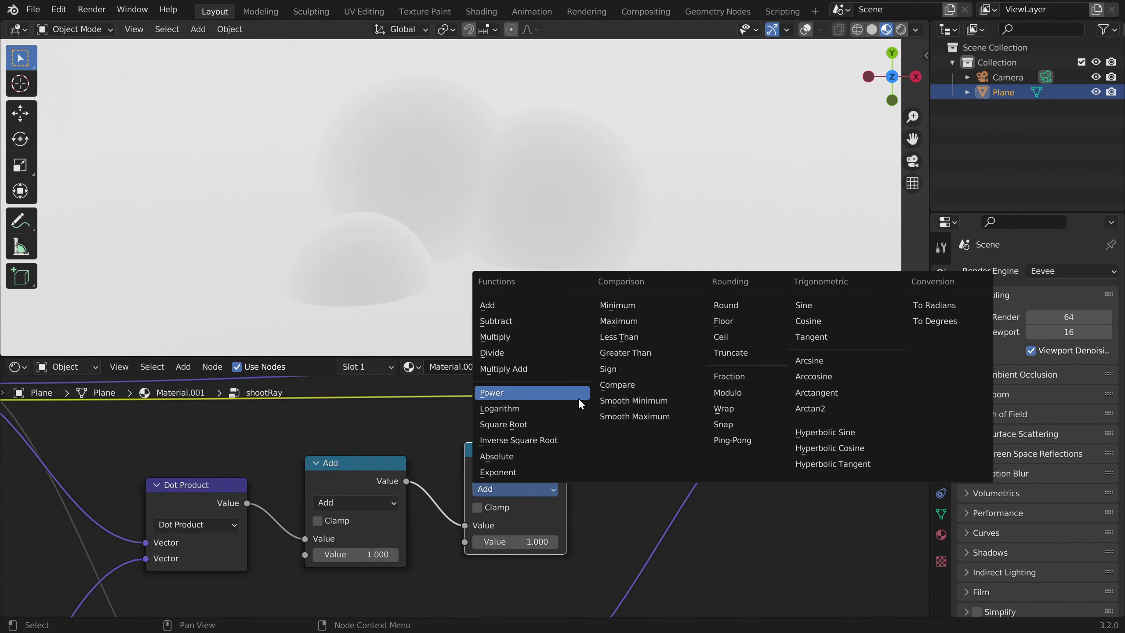
click(496, 393)
scroll(517, 542, up, 2)
scroll(527, 490, up, 1)
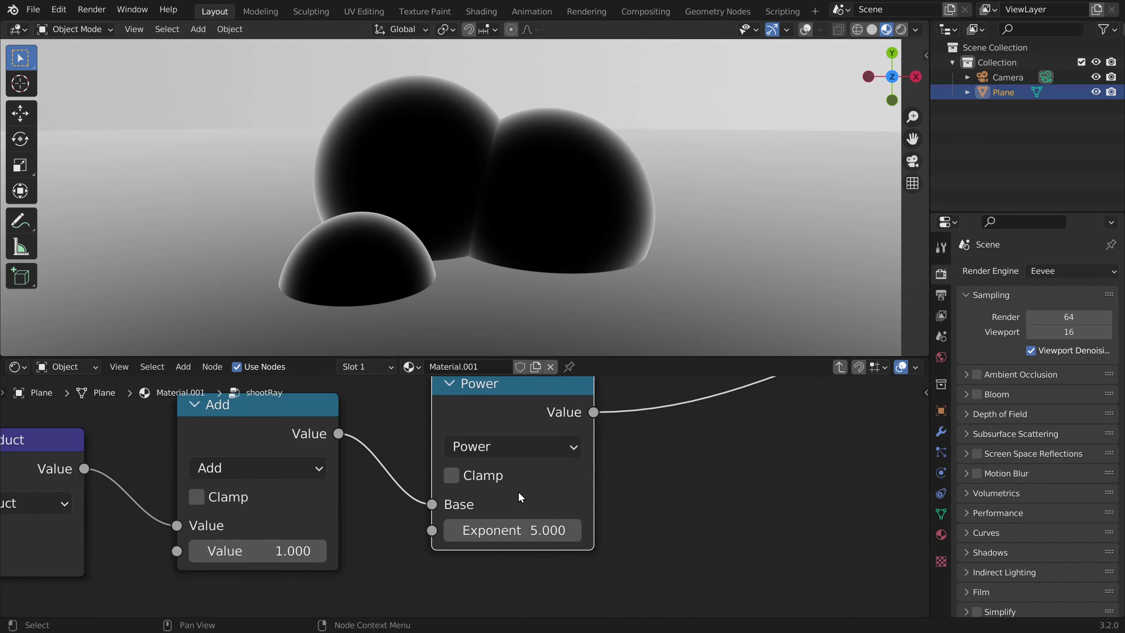
Set the Power node's exponent to 4.5
drag(530, 534, 506, 535)
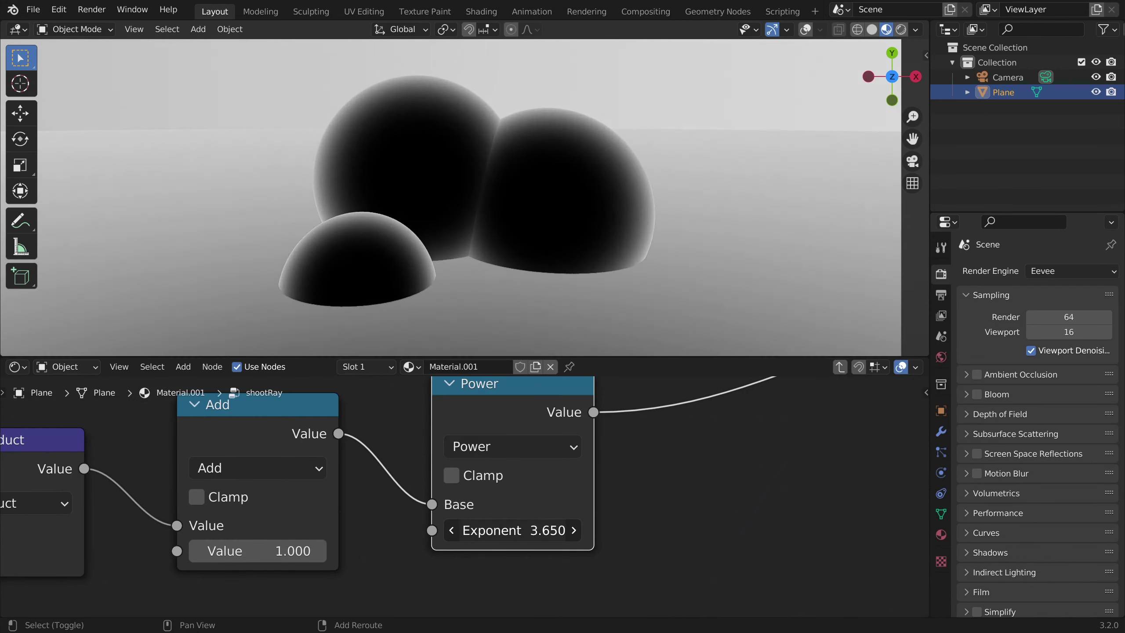
click(506, 535)
text(4.5)
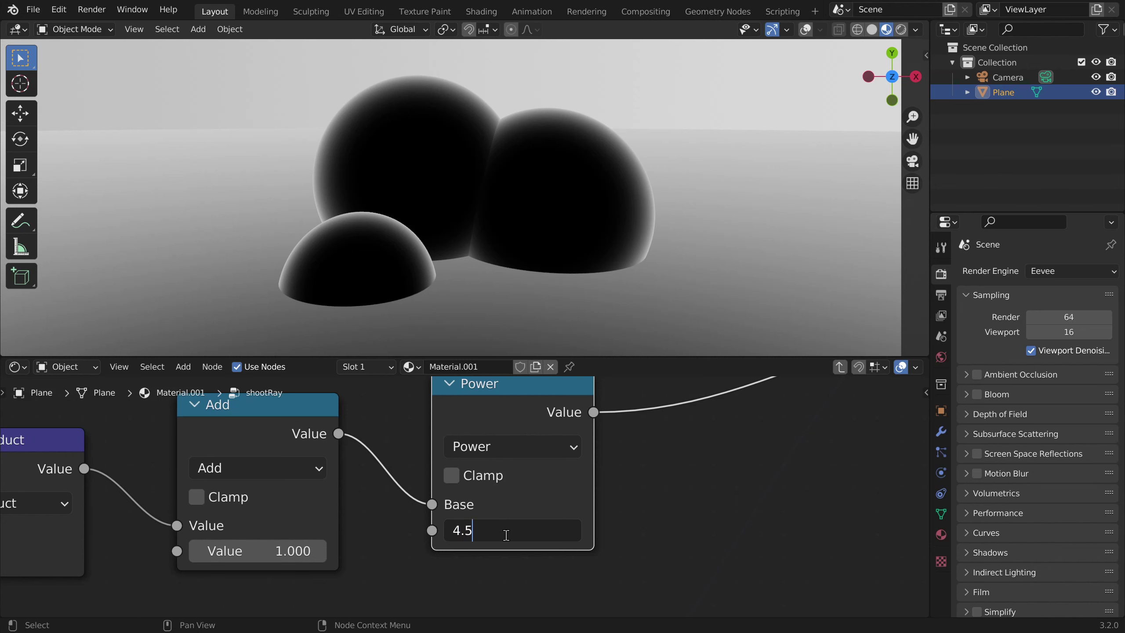
key(Return)
Insert a color Mix node between the Power node and the reflectivity output, and set its Color2 to white with a V value of 1
scroll(505, 535, down, 4)
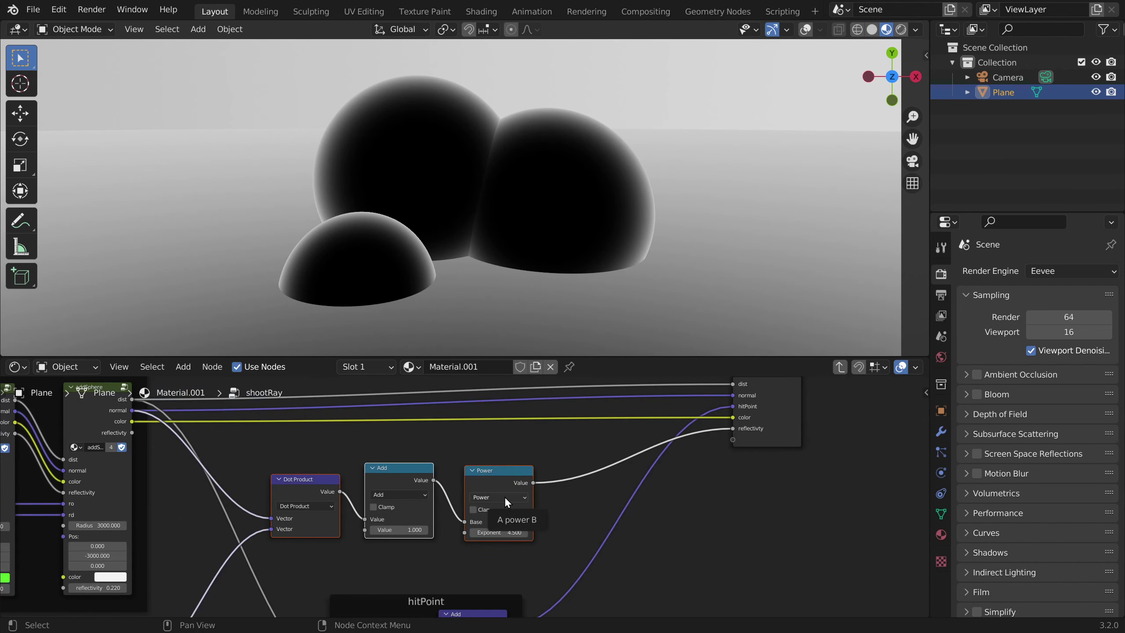
key(g)
click(455, 492)
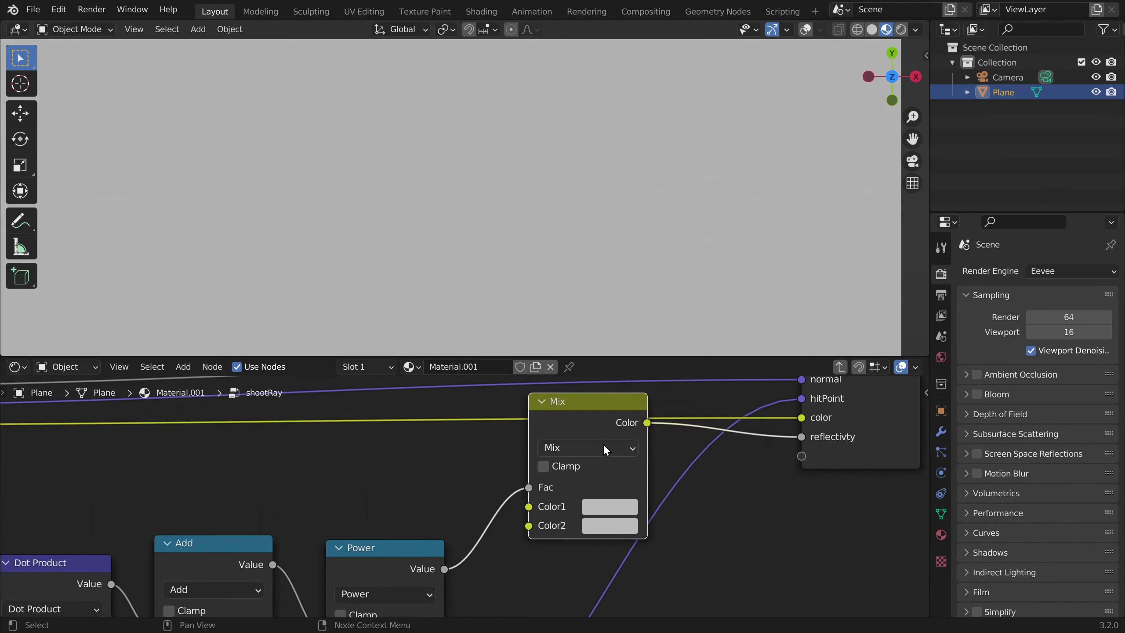
scroll(559, 490, up, 1)
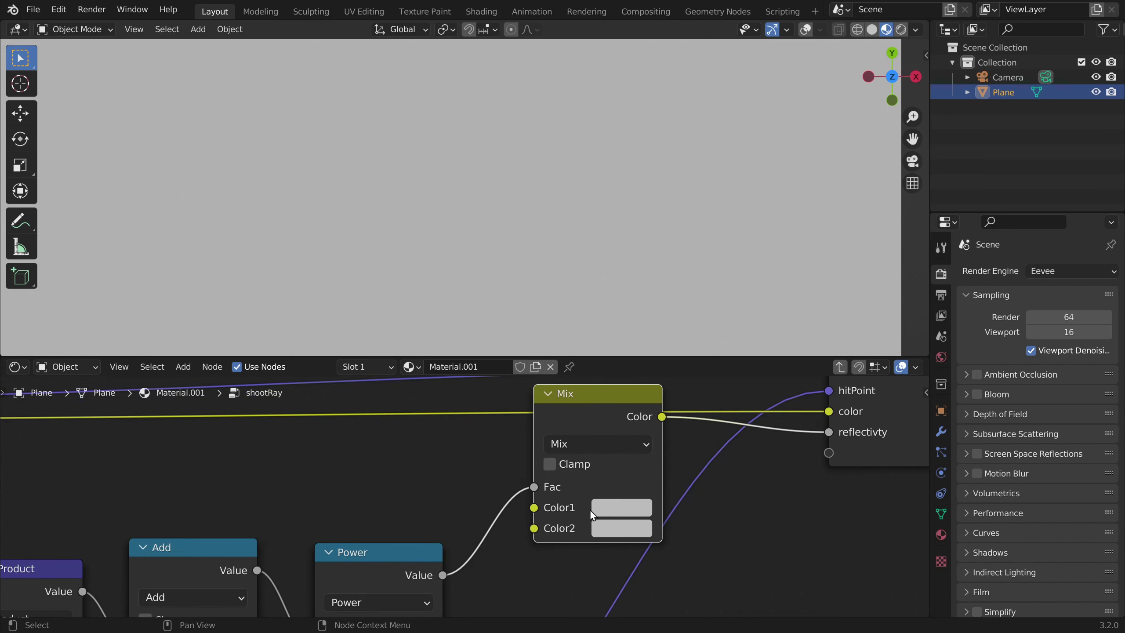
click(619, 536)
click(685, 483)
text(1)
key(Return)
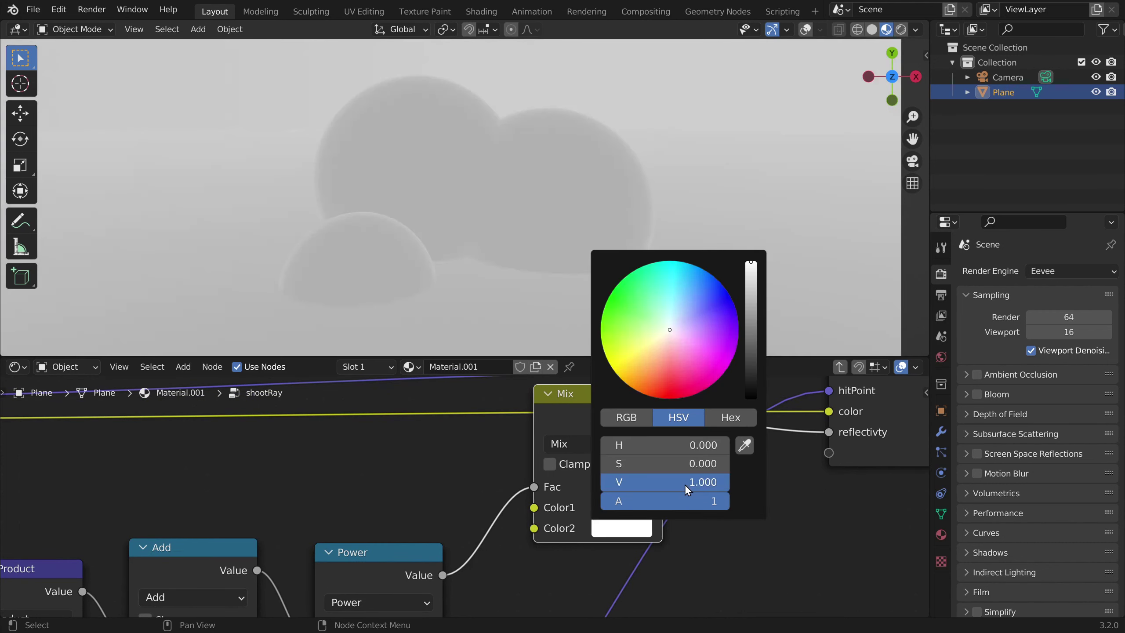
Feed the last addSphere node's reflectivity into the Mix node's Color1 input
scroll(554, 539, down, 6)
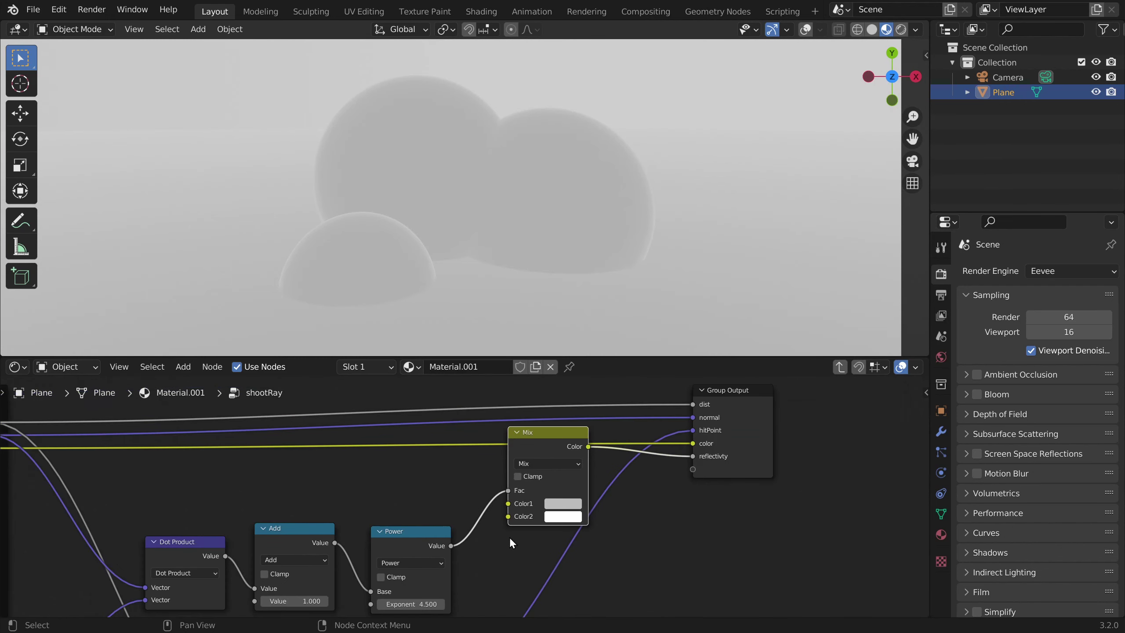
mouse_move(183, 448)
mouse_down()
mouse_move(536, 466)
mouse_move(701, 491)
mouse_up()
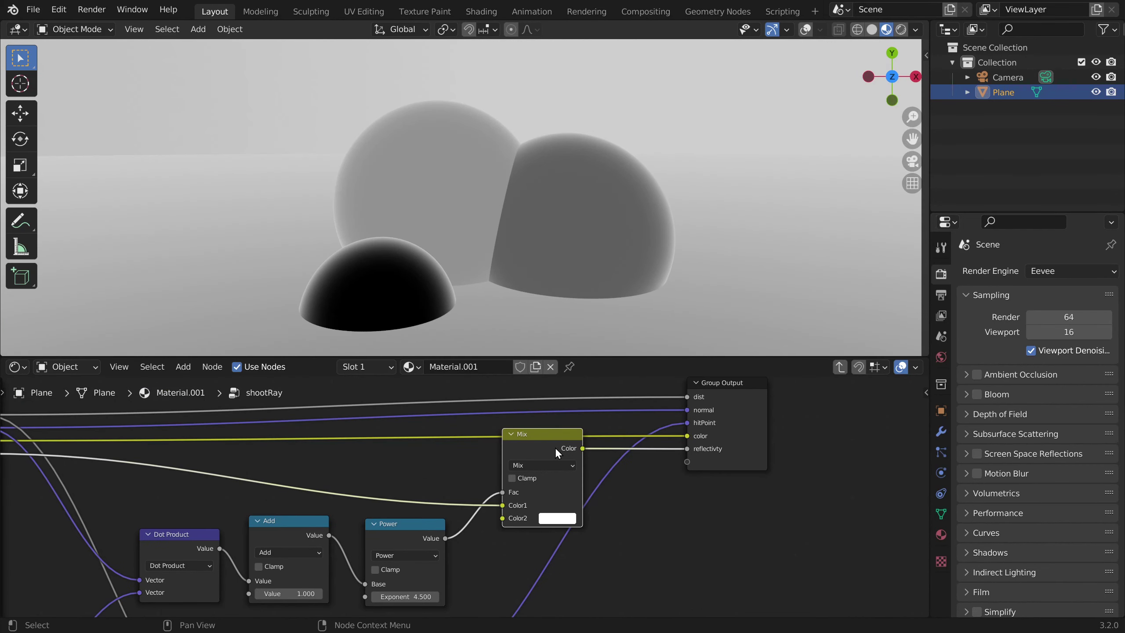
ctrl+scroll(504, 457, left, 1)
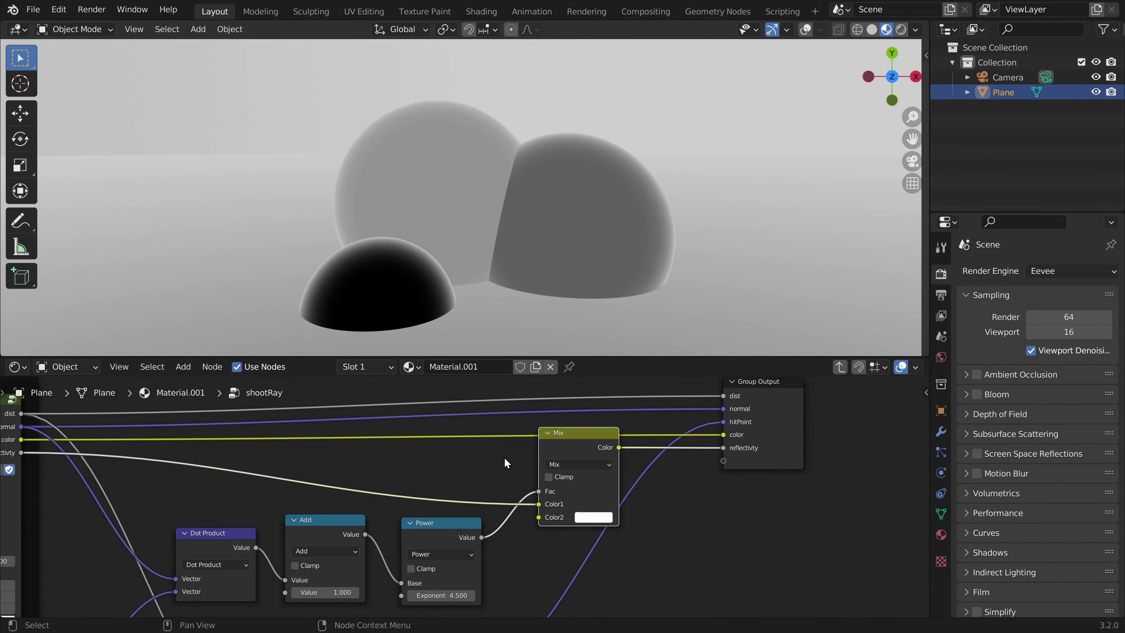
Leave the shootRay group and reconnect the final Mix node's color to the Material Output surface
key(Tab)
scroll(398, 468, up, 3)
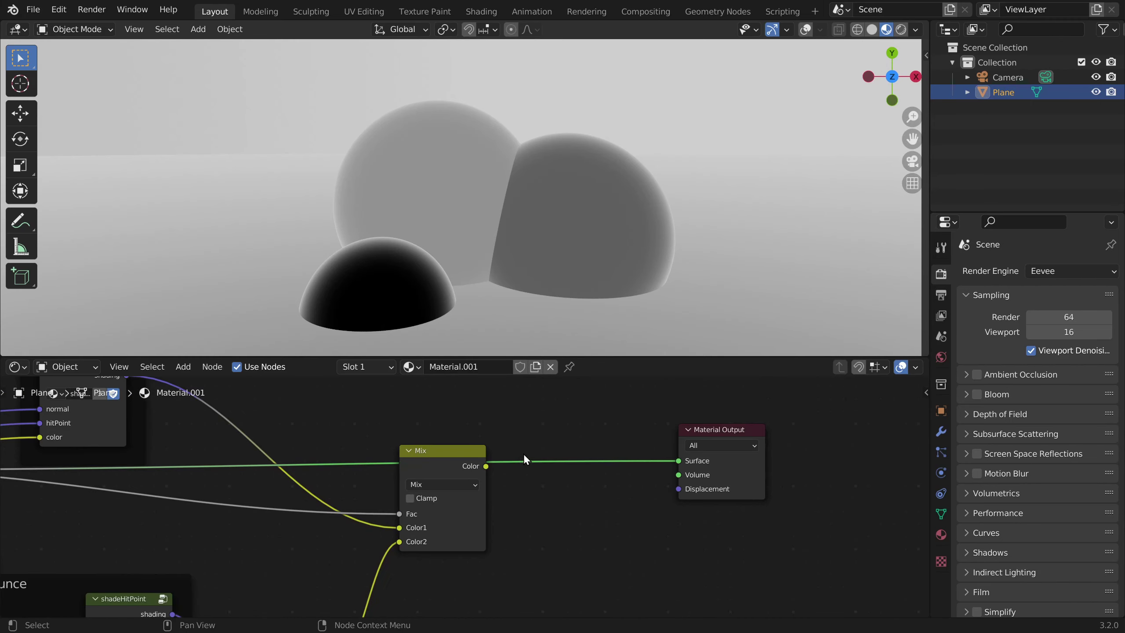
ctrl+scroll(419, 463, right, 2)
drag(419, 463, 628, 459)
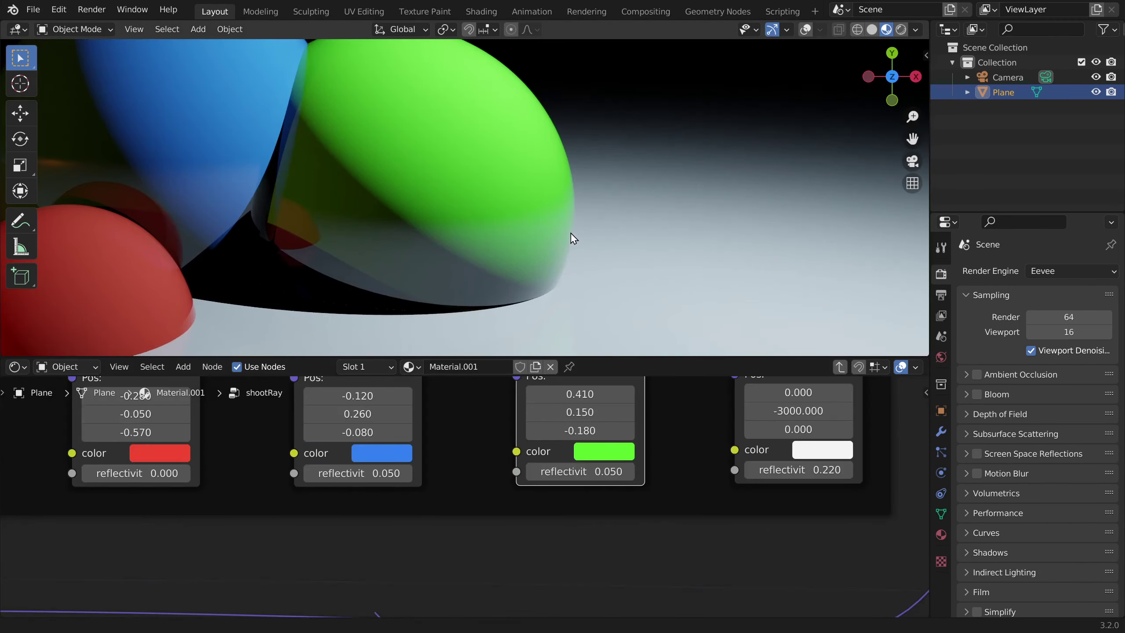
Examine the edge reflections on the green and red spheres up close, and compare them with the red sphere's reflectivity setting
scroll(570, 232, up, 4)
shift+middle_drag(583, 270, 518, 180)
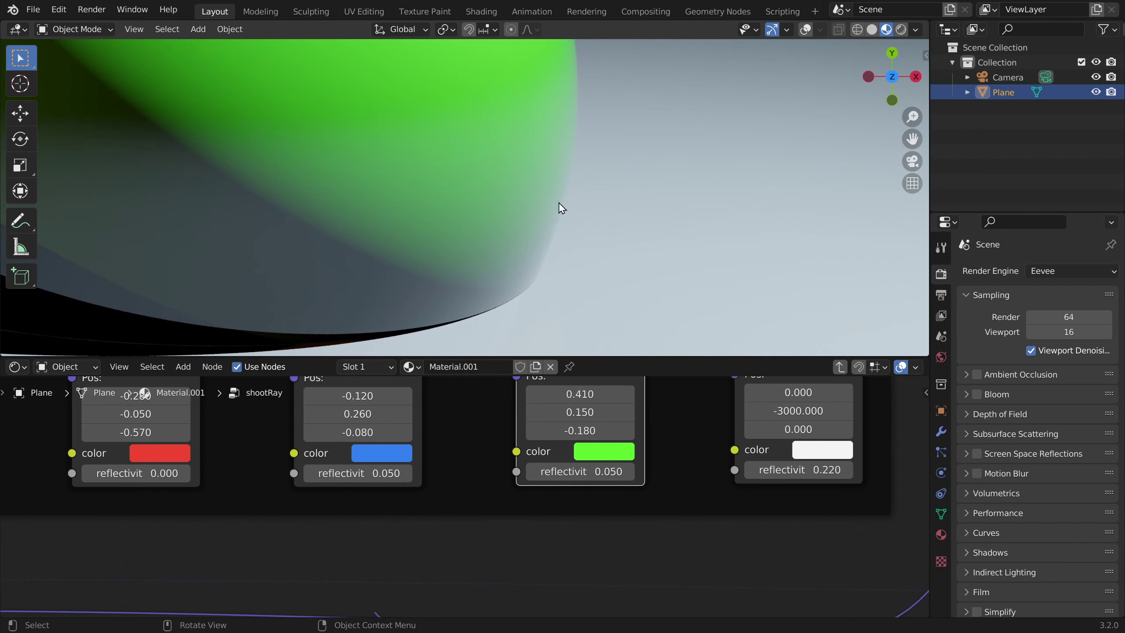
mouse_move(587, 216)
middle_down()
mouse_move(530, 254)
mouse_move(523, 277)
mouse_move(648, 203)
mouse_move(565, 223)
middle_up()
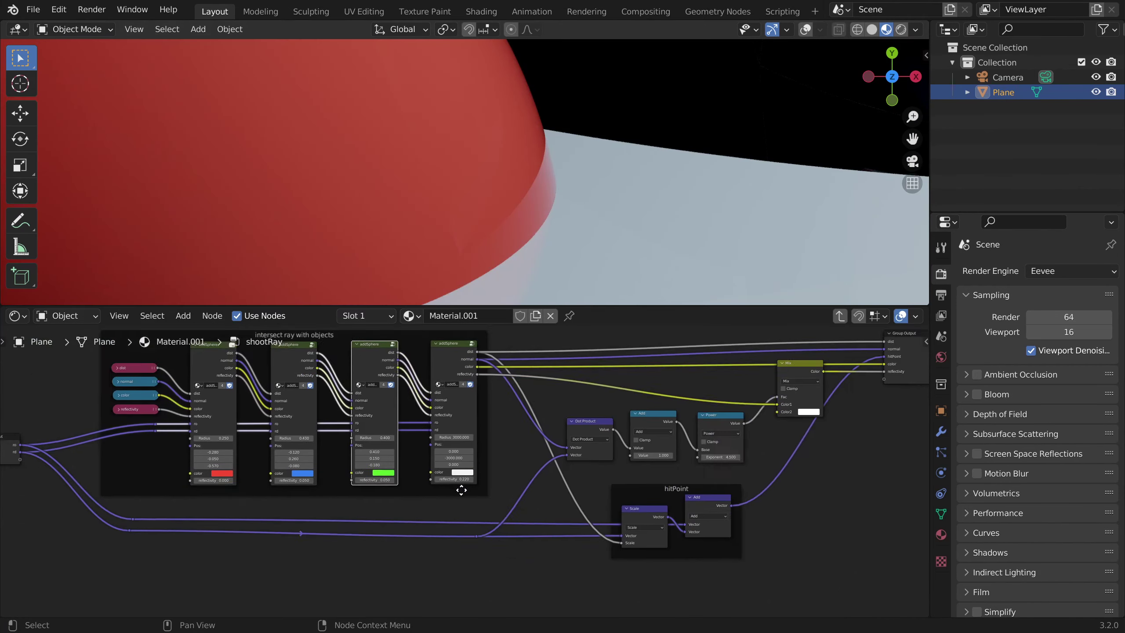
scroll(498, 466, up, 6)
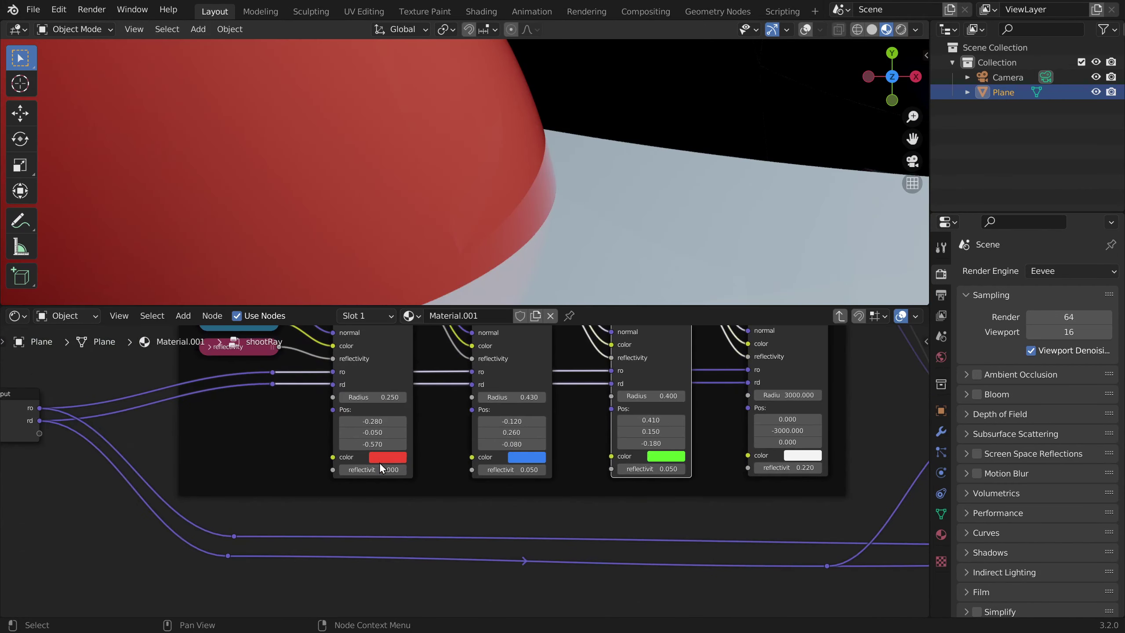
scroll(499, 465, up, 3)
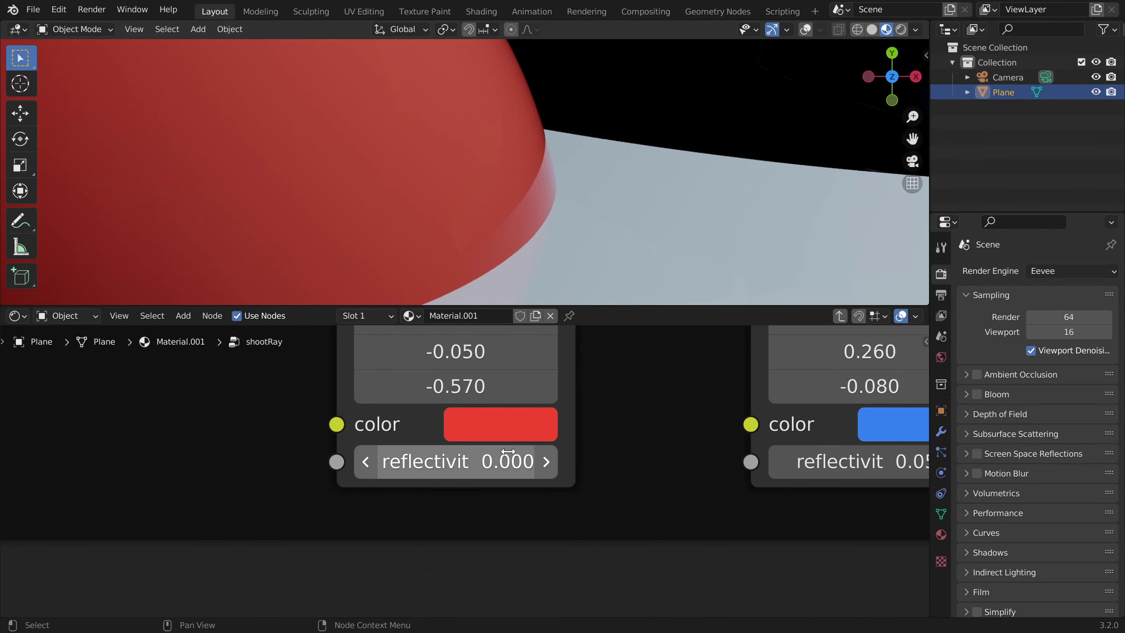
middle_drag(539, 188, 570, 153)
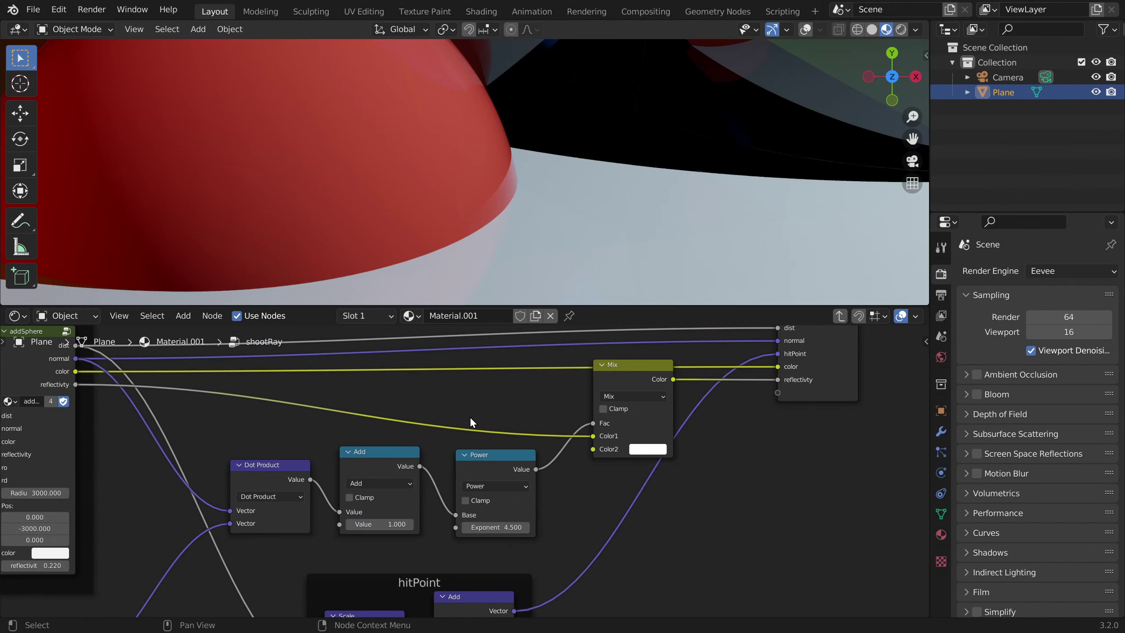
Insert a Math node between the Power node and the Mix factor, and set it to Multiply
key(shift+a)
click(609, 465)
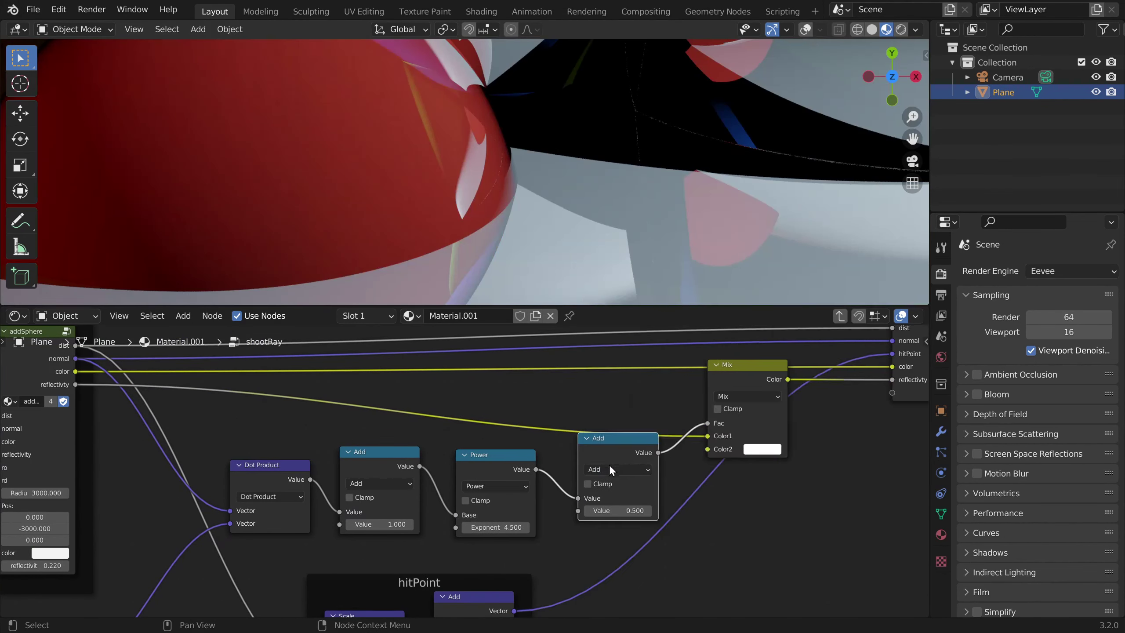
click(610, 469)
click(604, 362)
Duplicate the Multiply node as a Greater Than node, feed it the last addSphere's reflectivity, and set its threshold to 0.00
key(shift+d)
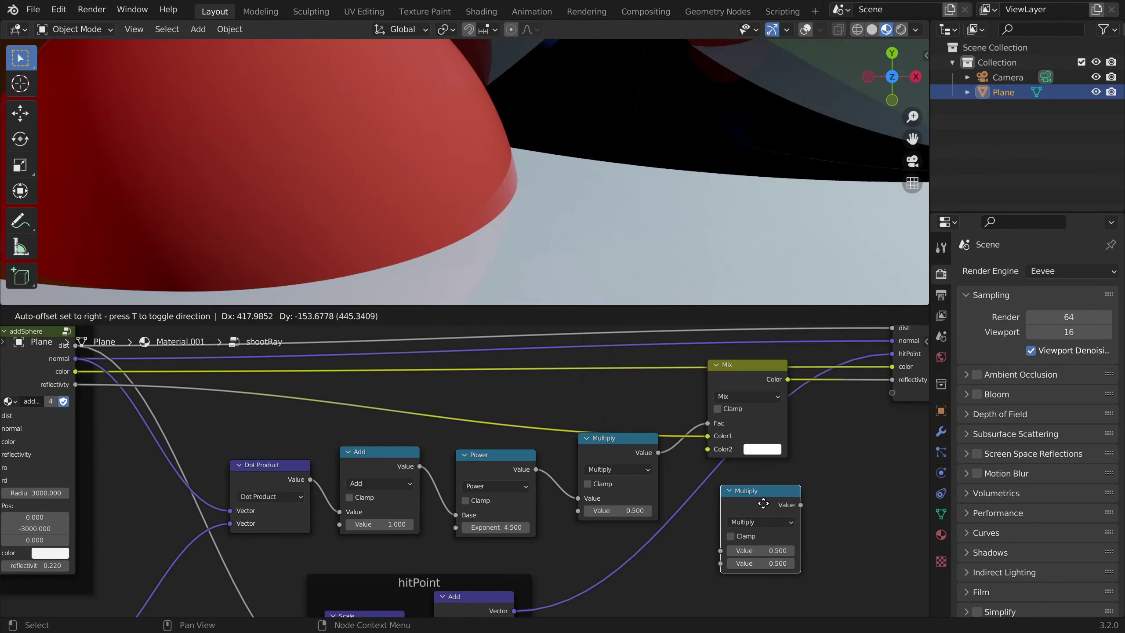
click(766, 505)
click(762, 523)
click(509, 419)
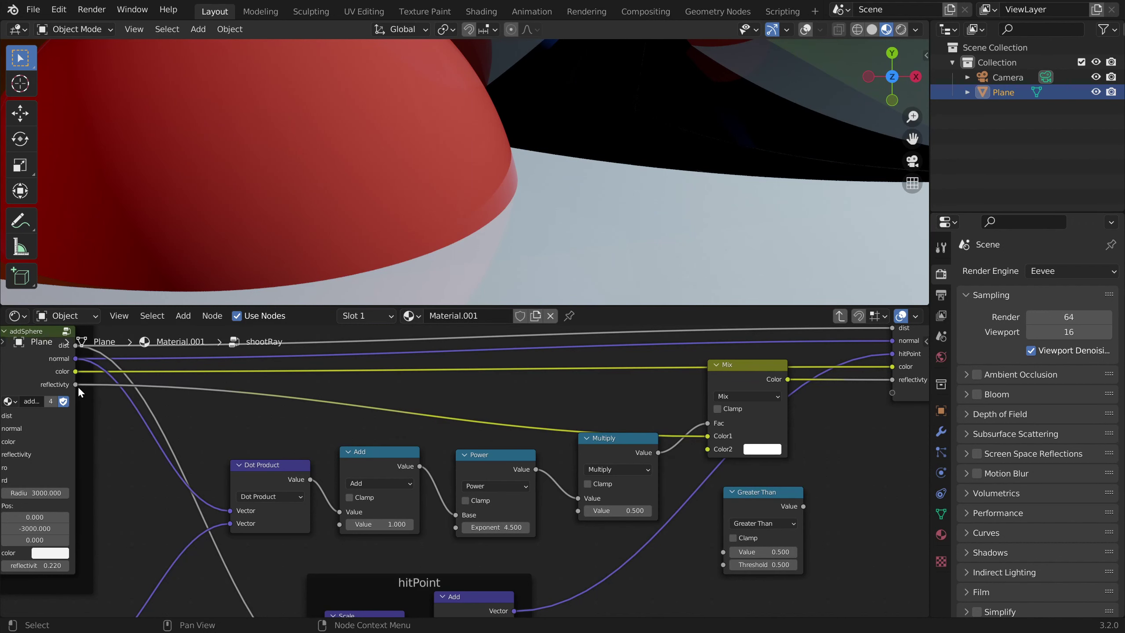
drag(76, 385, 723, 552)
double_click(768, 564)
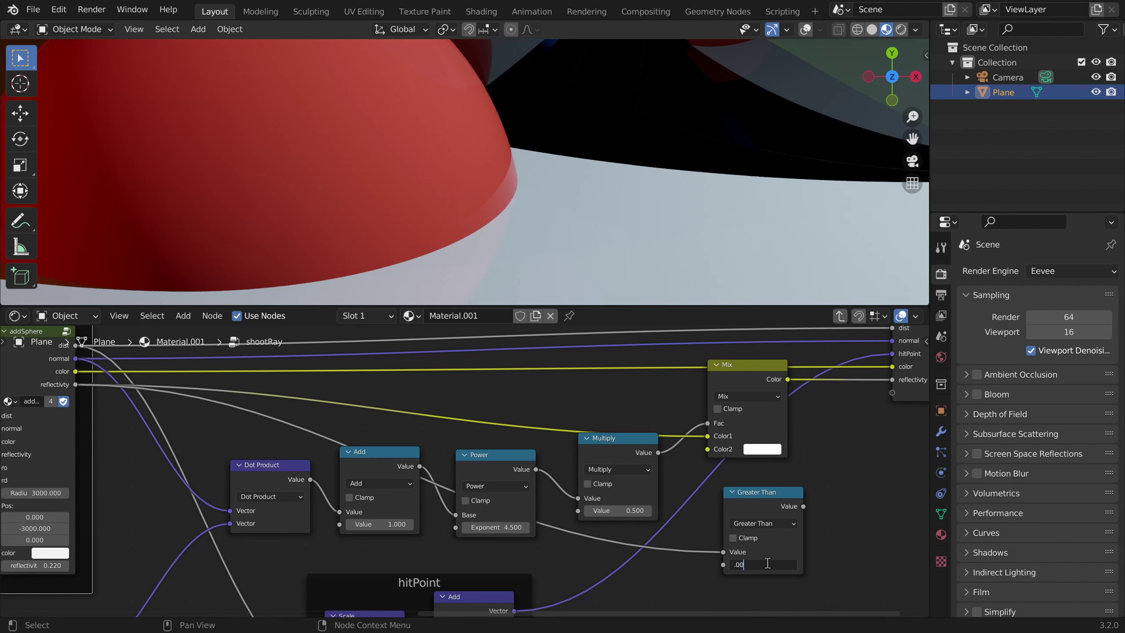
text(.00)
key(Return)
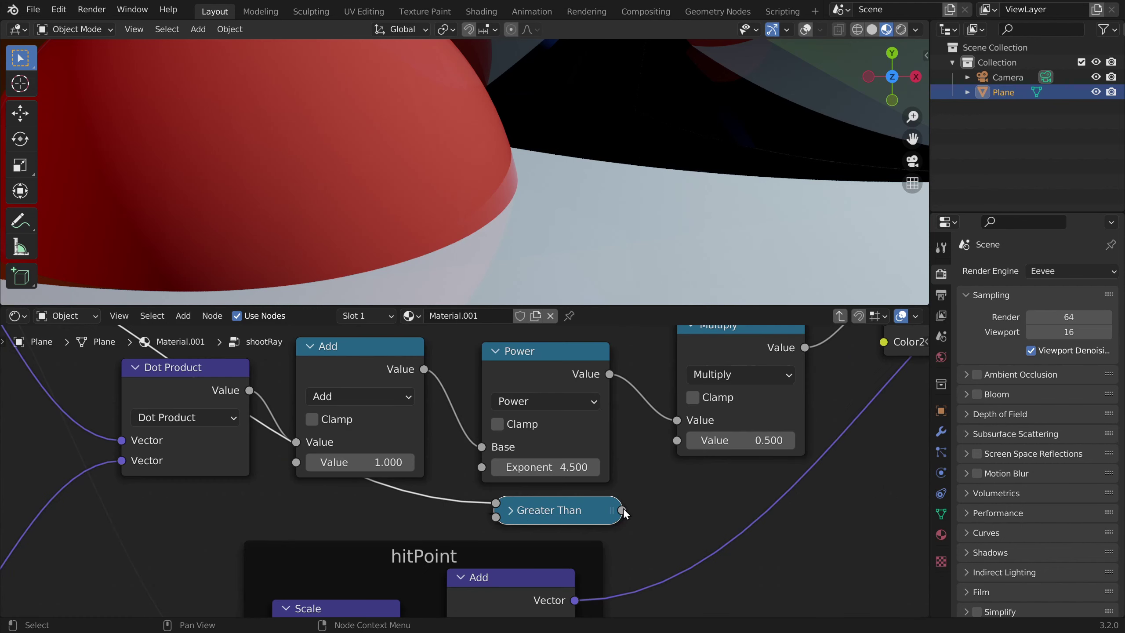
Connect the Greater Than result to the Multiply node's second value and check the red sphere's edge up close
drag(624, 513, 677, 440)
middle_drag(732, 339, 566, 422)
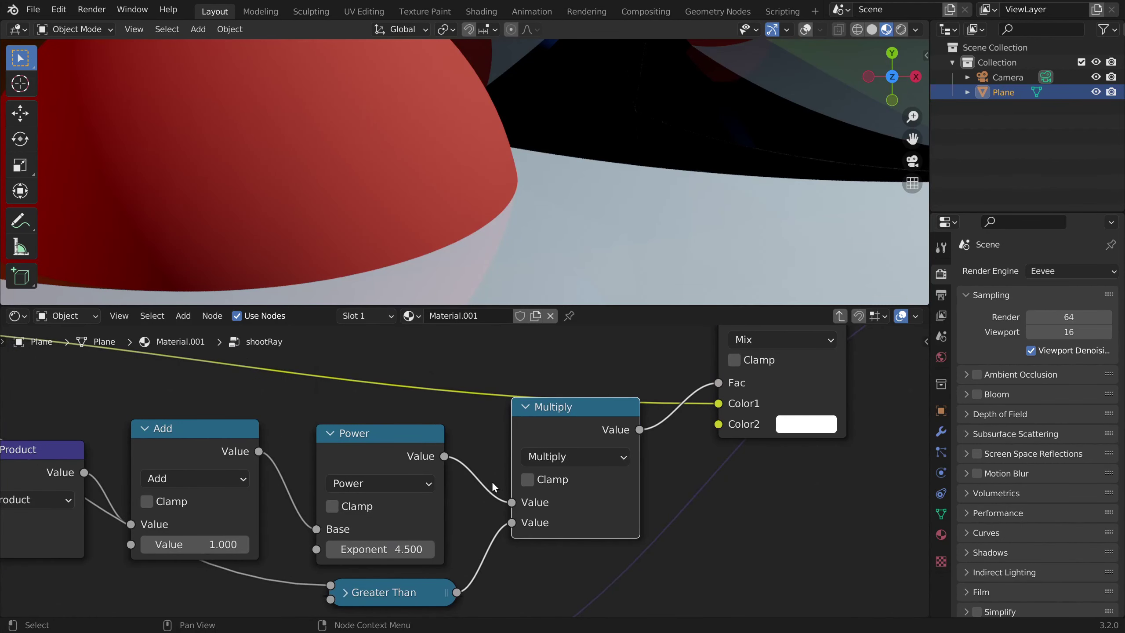
scroll(522, 99, up, 5)
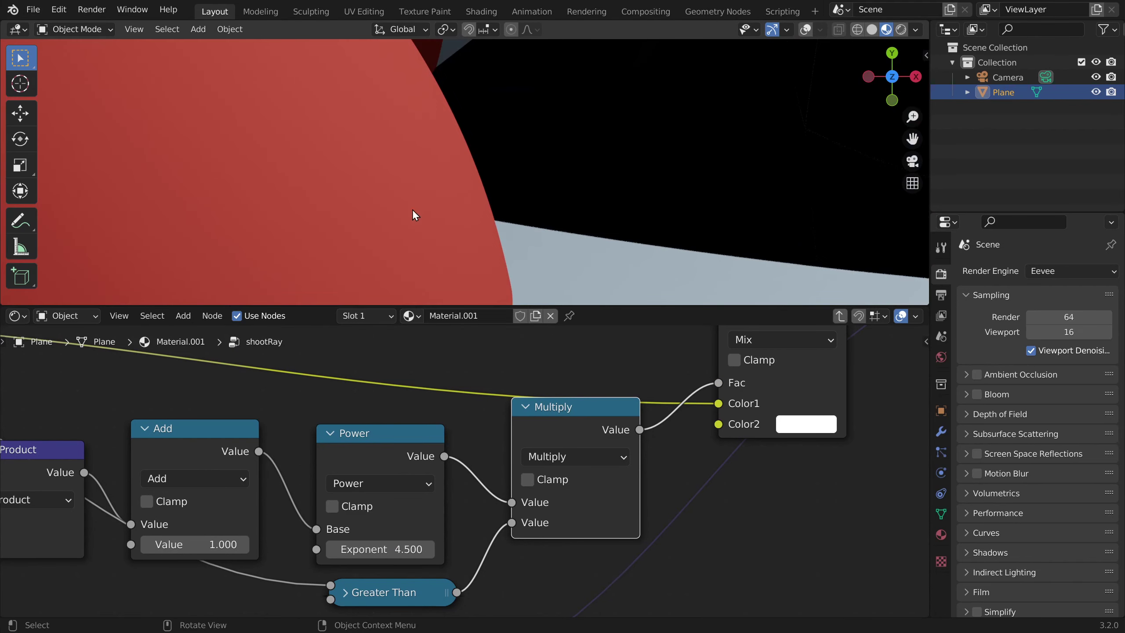
scroll(412, 209, down, 5)
Test the reflectivity value of the red sphere's addSphere node against the preview
middle_drag(133, 540, 522, 525)
middle_drag(332, 525, 461, 499)
scroll(460, 499, up, 6)
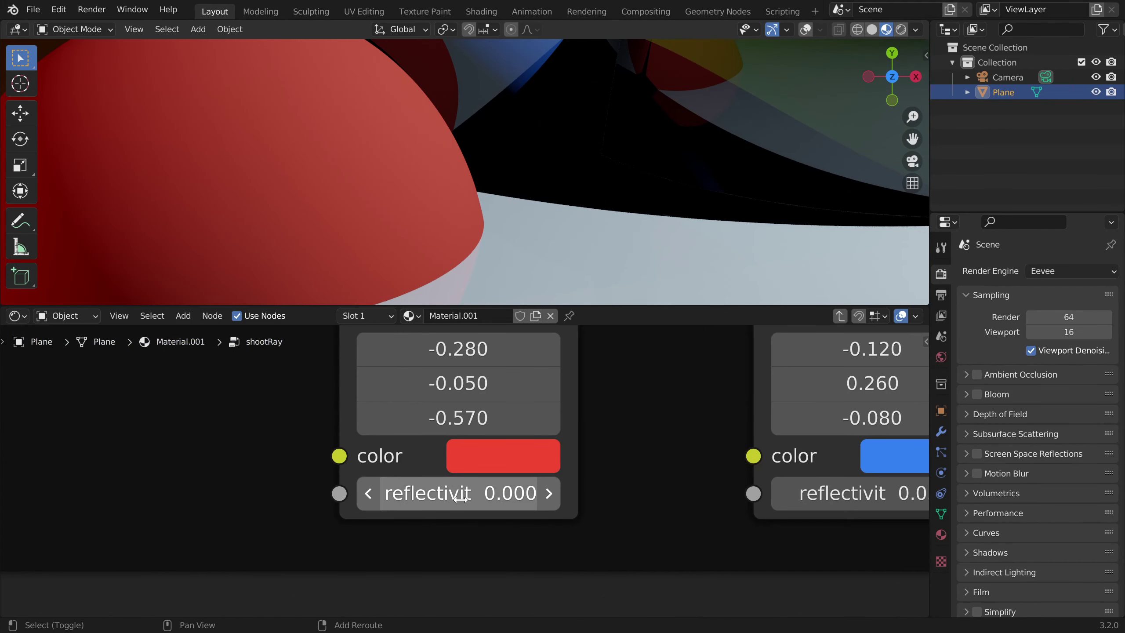
mouse_move(461, 499)
mouse_down()
mouse_move(556, 499)
mouse_move(461, 499)
mouse_up()
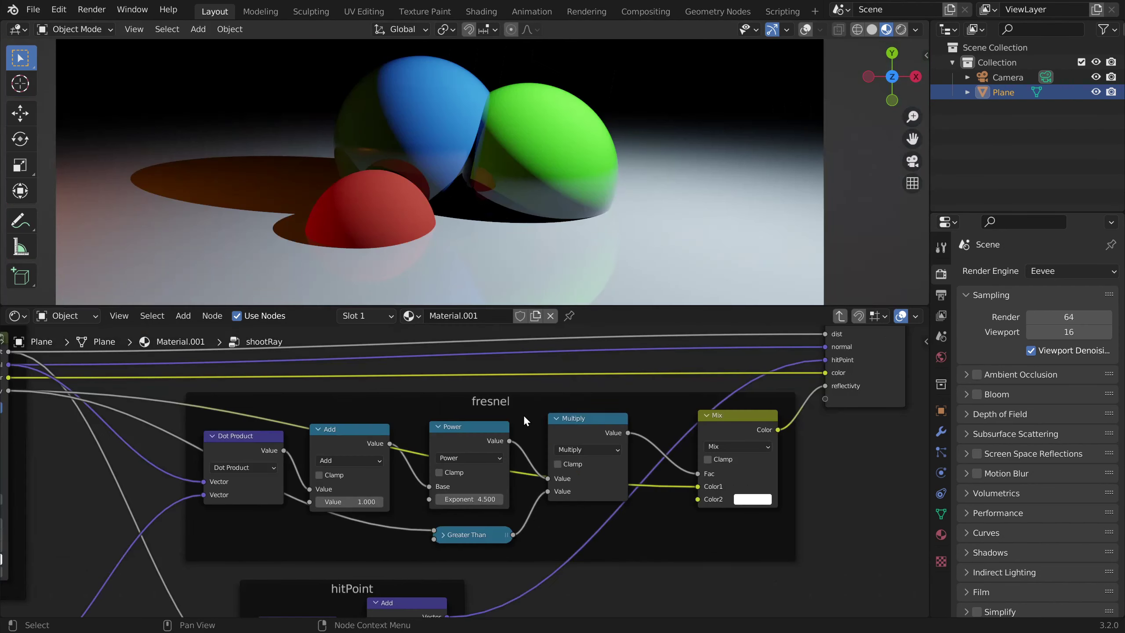
middle_drag(500, 401, 495, 432)
scroll(495, 432, up, 6)
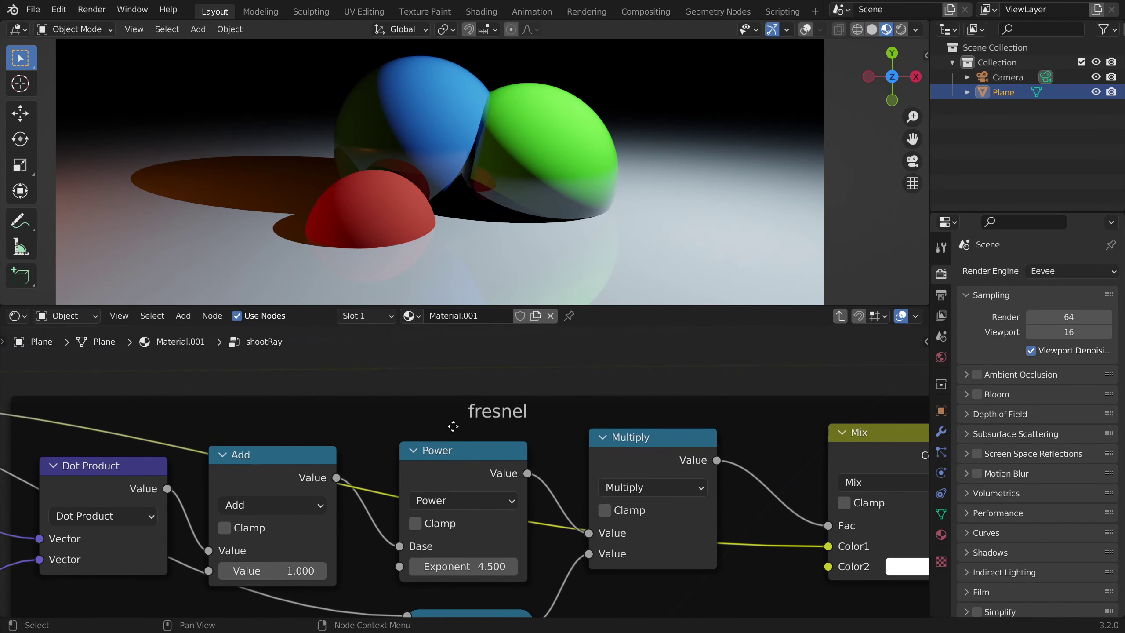